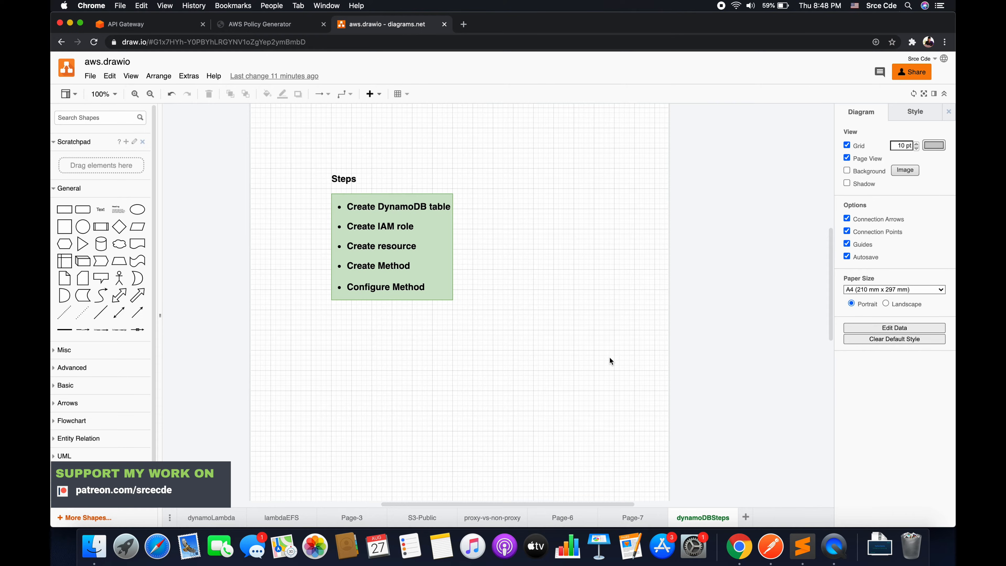
Step: Switch to the AWS console, find the DynamoDB service and open it in a new browser tab
left_click(142, 27)
left_click(146, 62)
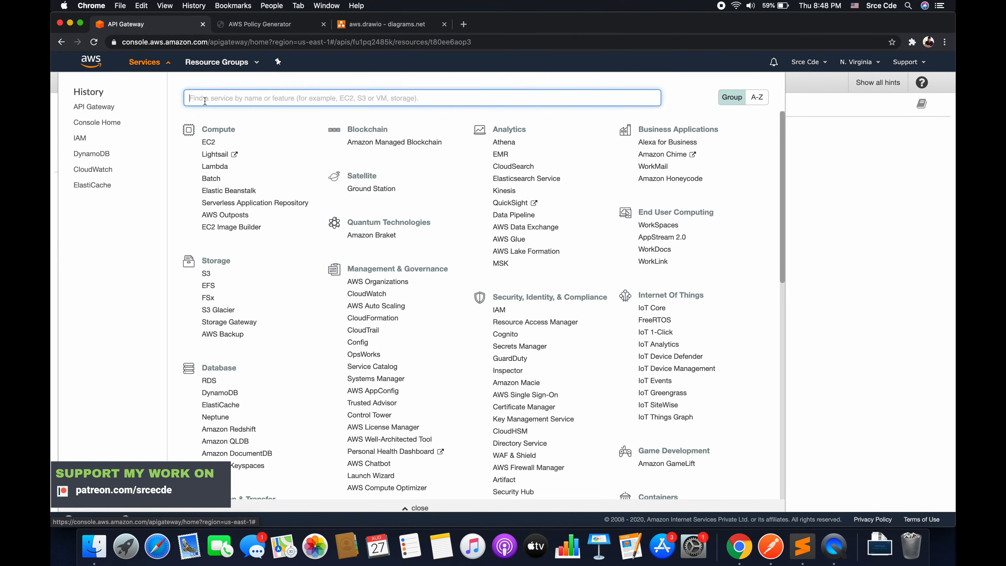
type("dy")
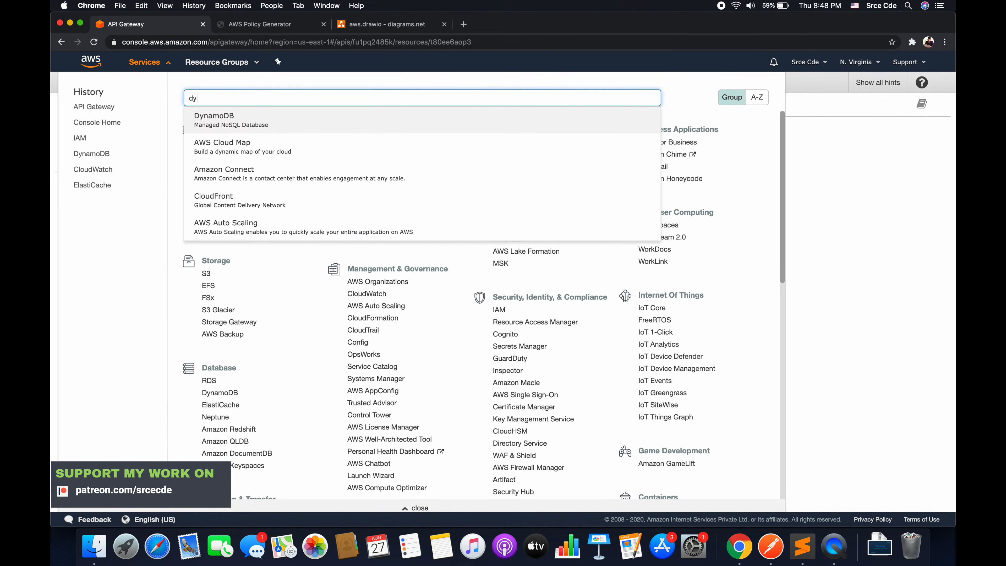
left_click(242, 126, "super")
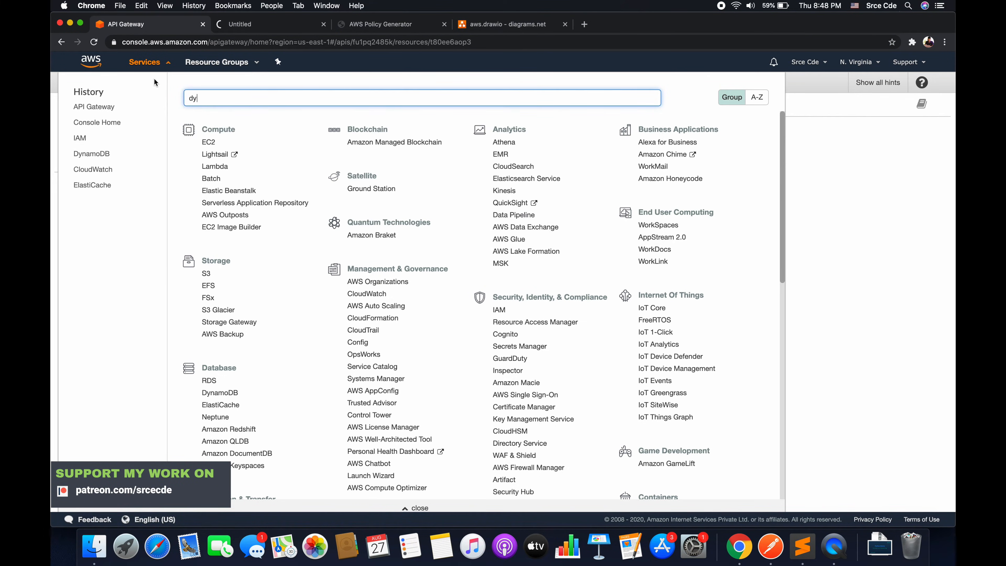
left_click(147, 62)
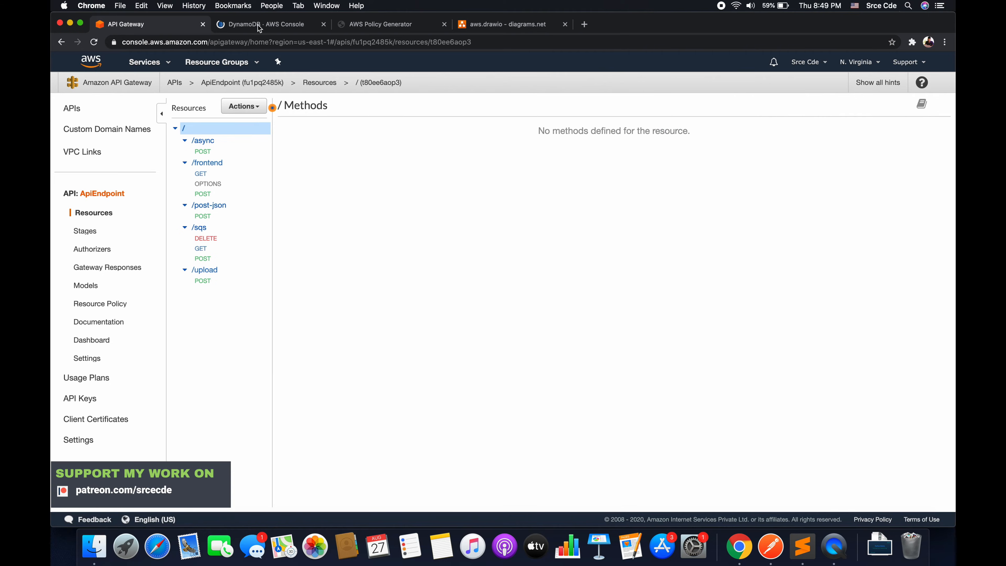
left_click(258, 26)
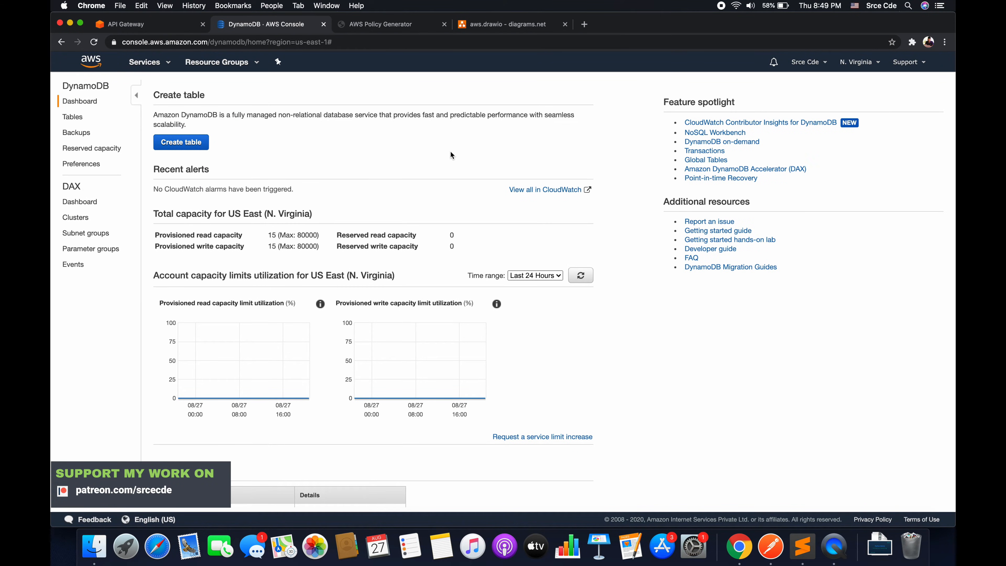
Step: Create a DynamoDB table named apidemo with the String partition key id and default settings, and refresh its details
left_click(179, 145)
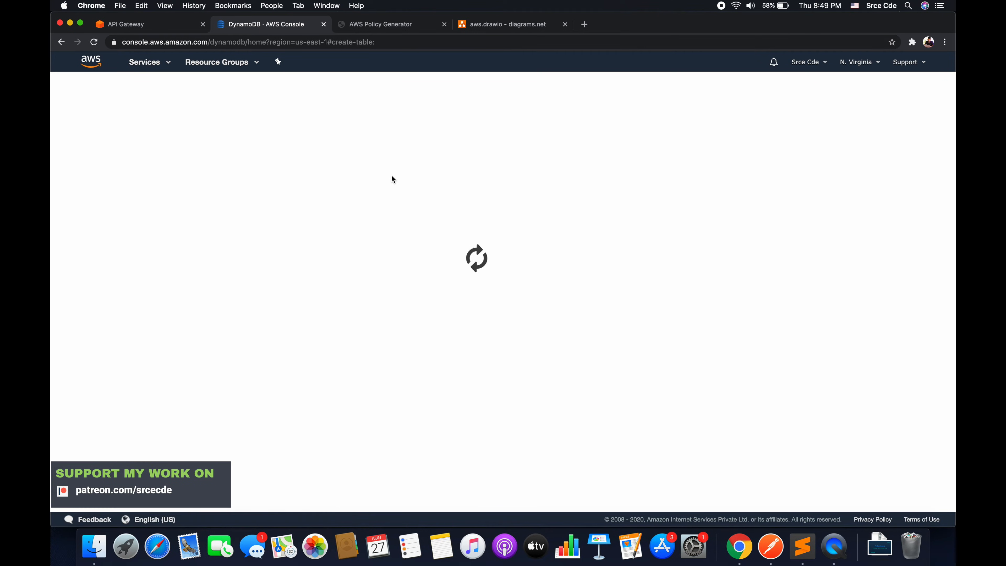
left_click(328, 142)
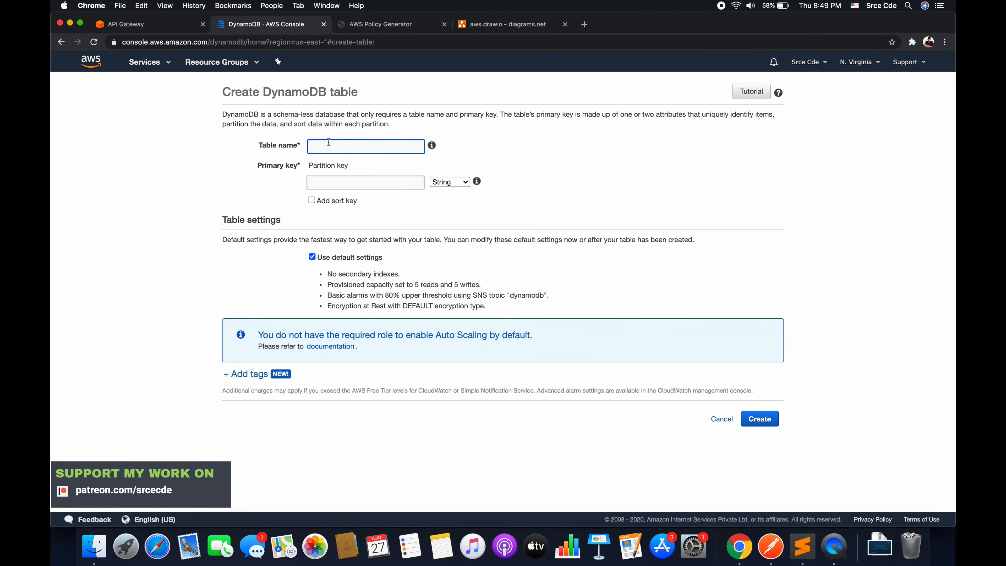
type("apidemo")
left_click(340, 184)
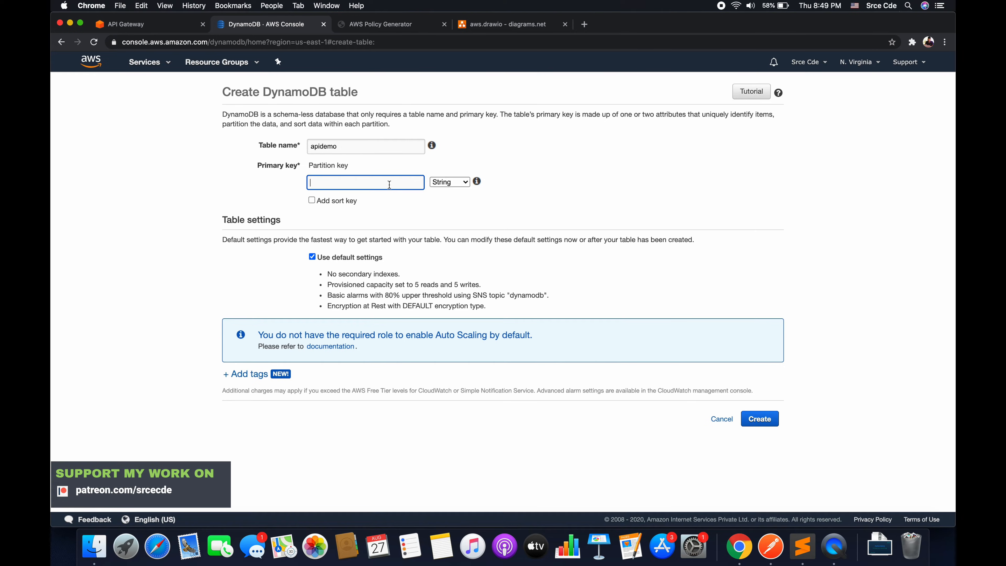
type("id")
left_click(762, 424)
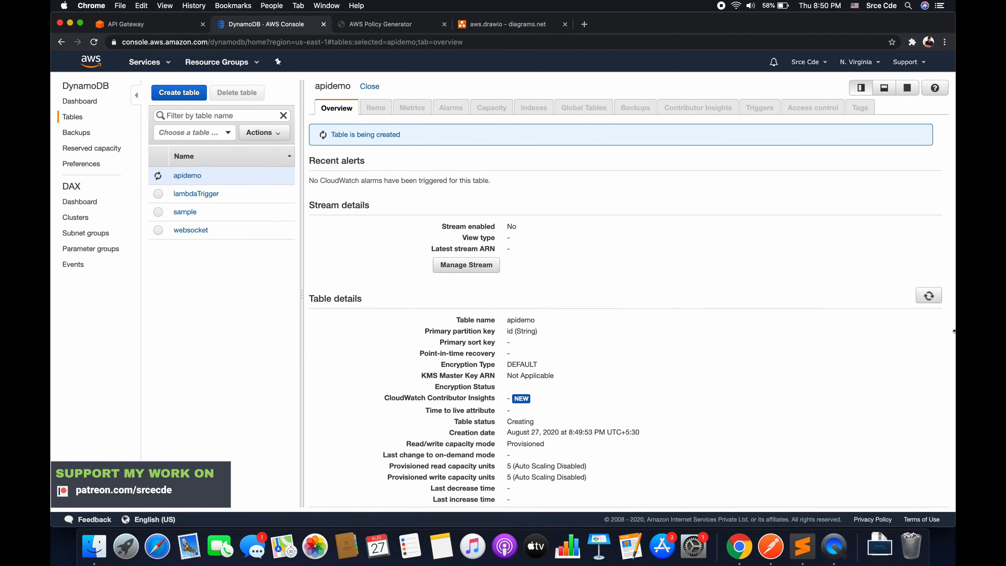
left_click(934, 302)
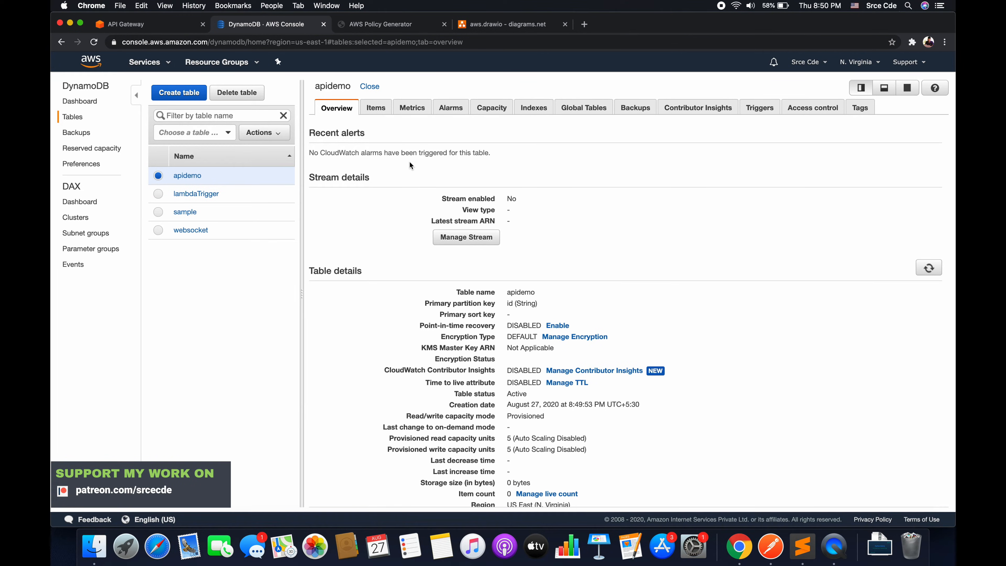
Step: Check the steps list in the diagram, then find the IAM service from the AWS console and open it in a new tab
left_click(502, 24)
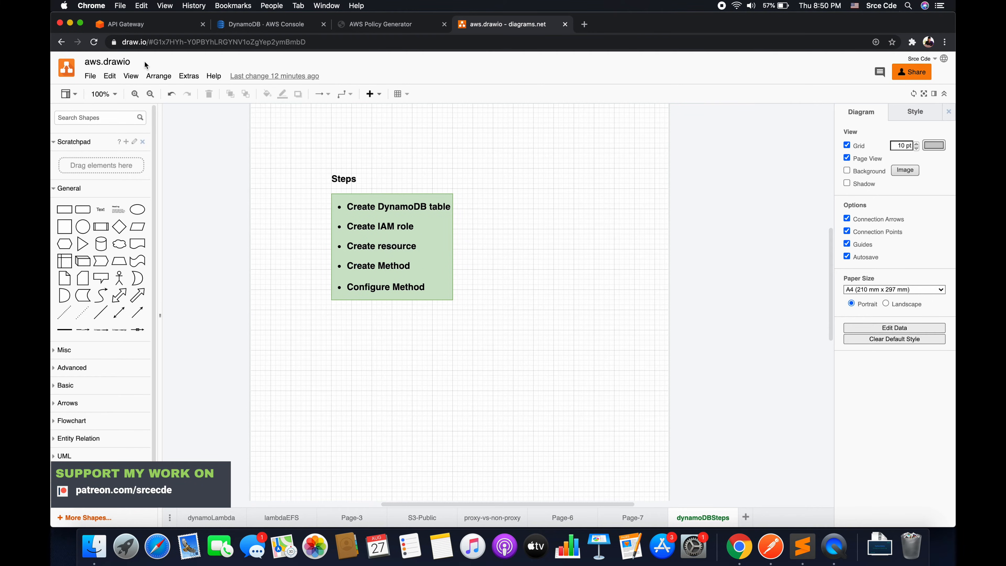
left_click(164, 26)
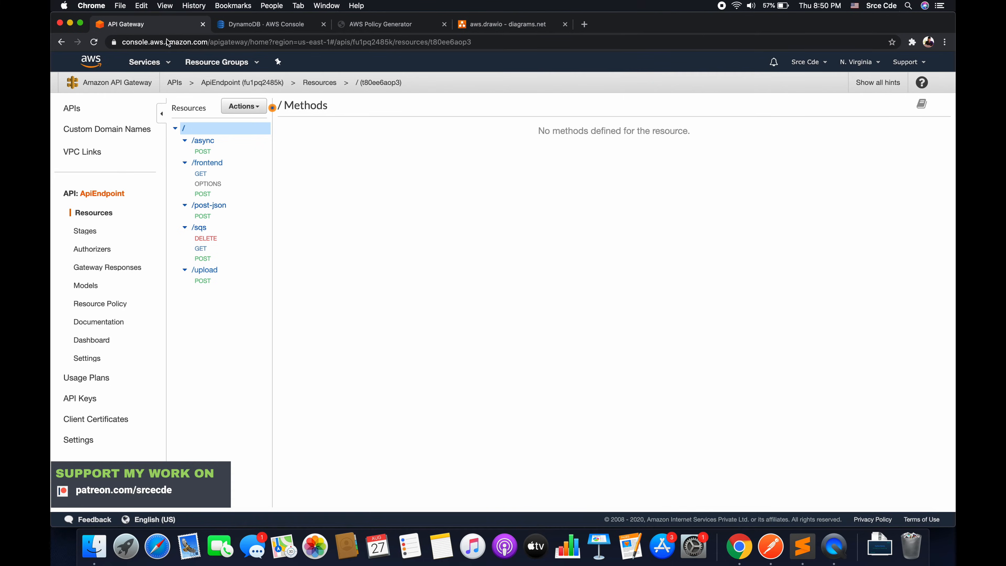
left_click(158, 62)
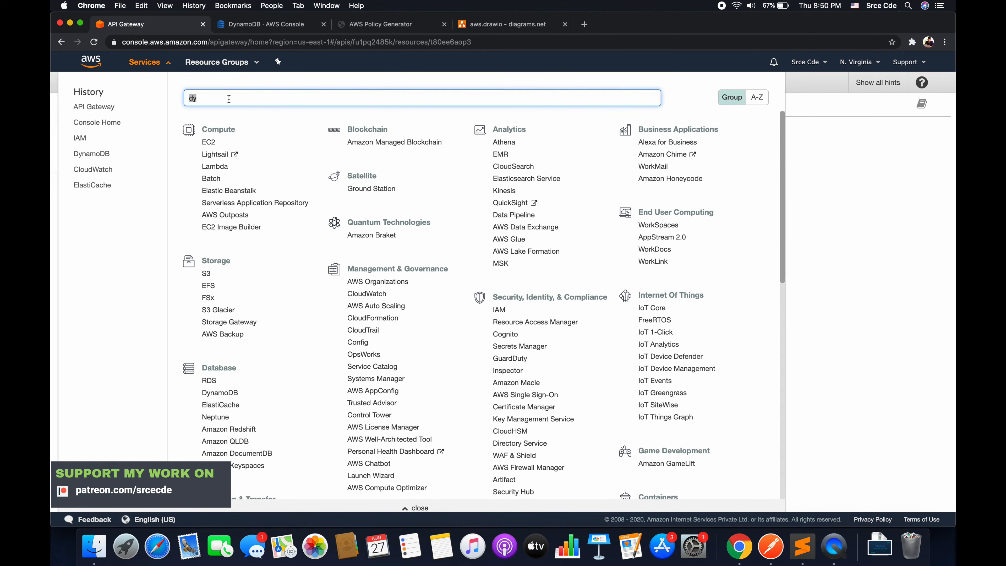
type("iam")
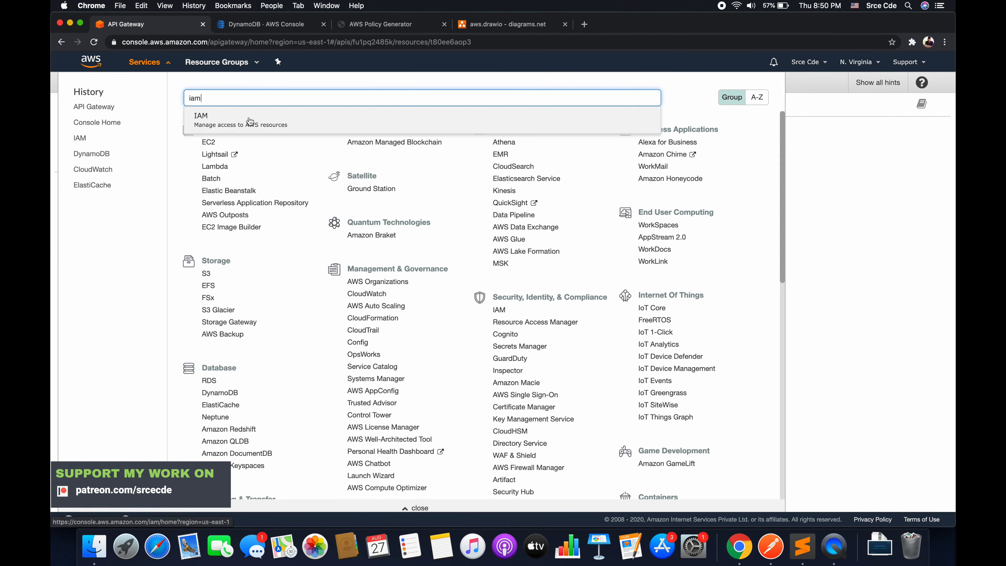
left_click(249, 117, "super")
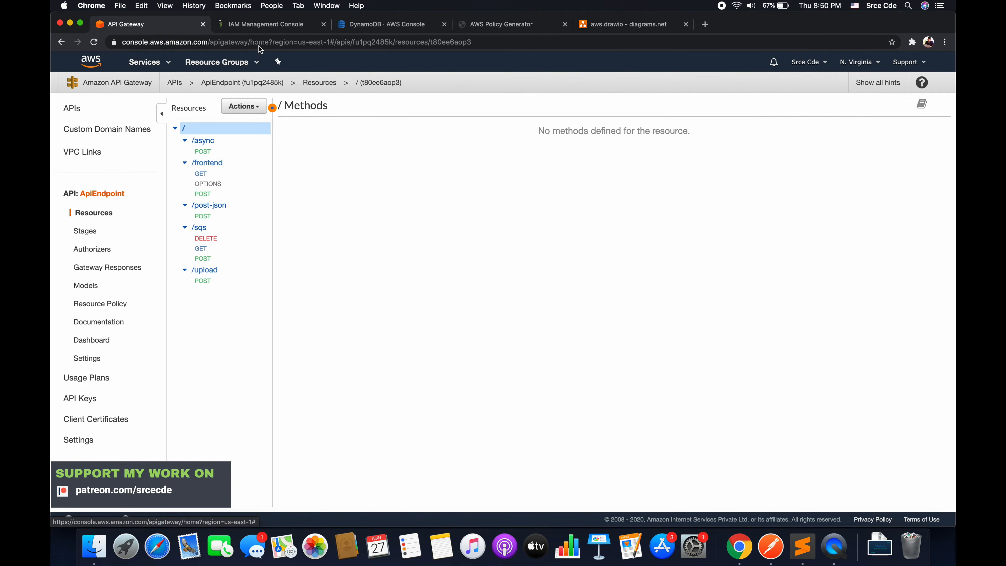
left_click(259, 29)
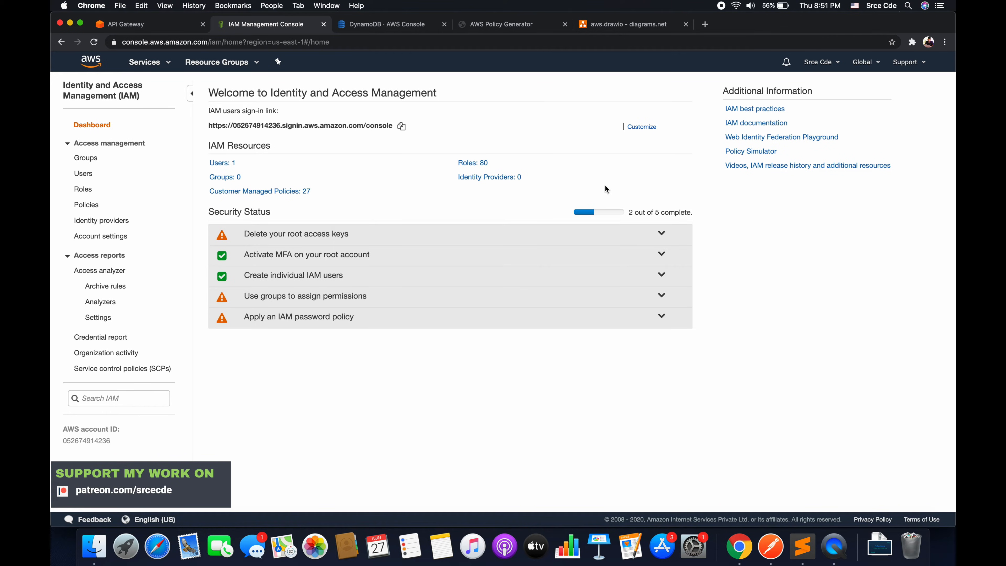
Step: Start creating a new IAM policy in JSON form and select its default policy text
left_click(85, 205)
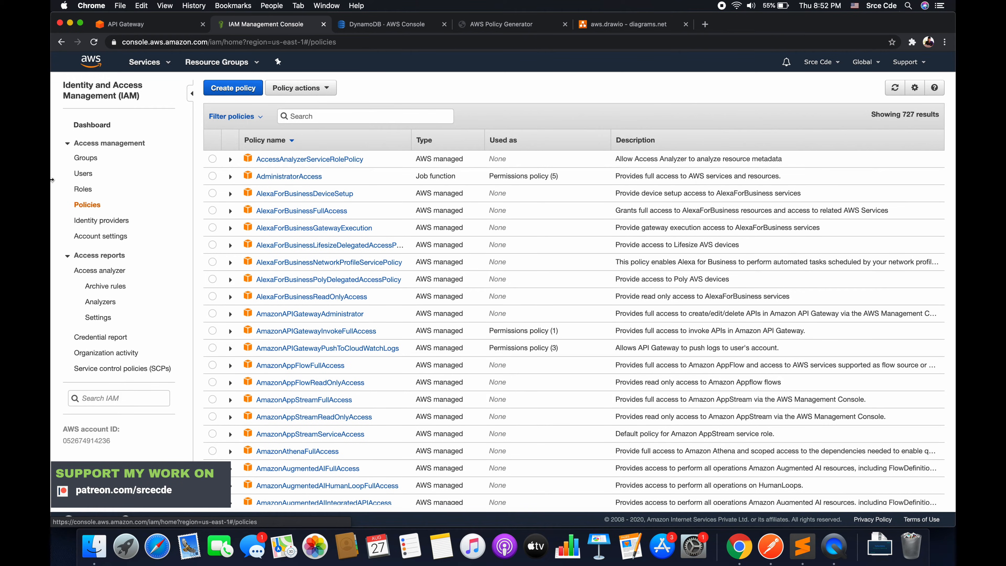
left_click(225, 91)
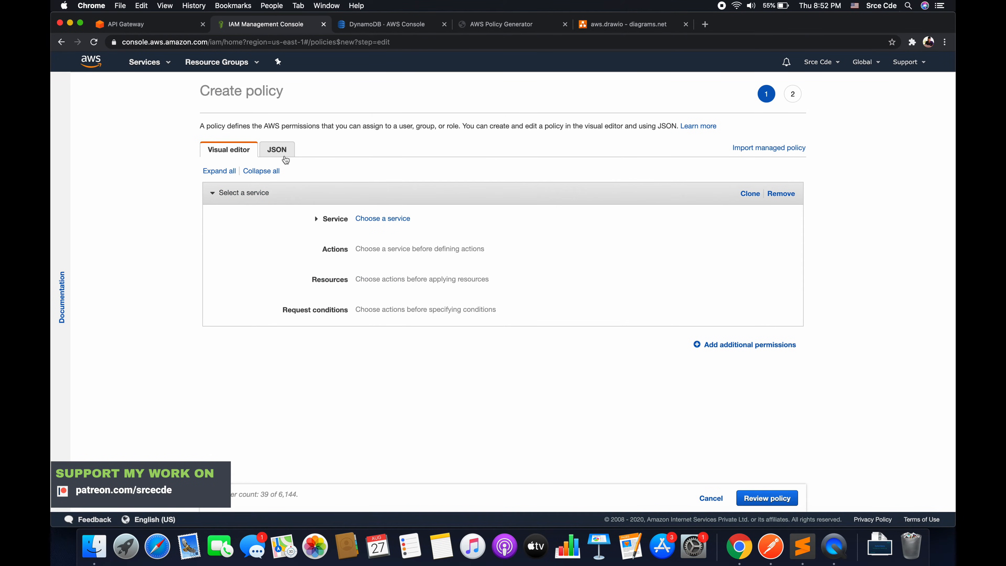
left_click(279, 152)
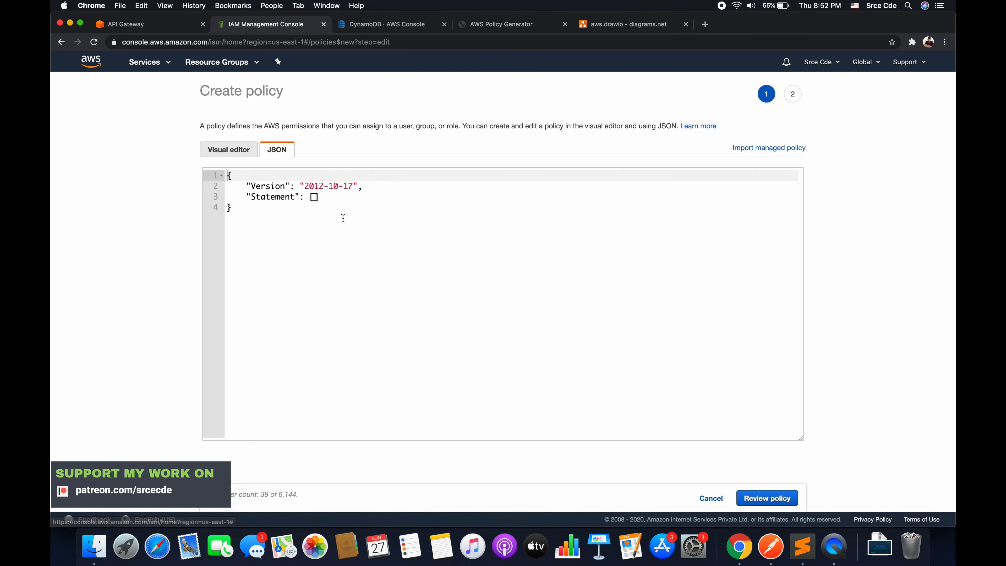
left_click_drag(344, 219, 389, 95)
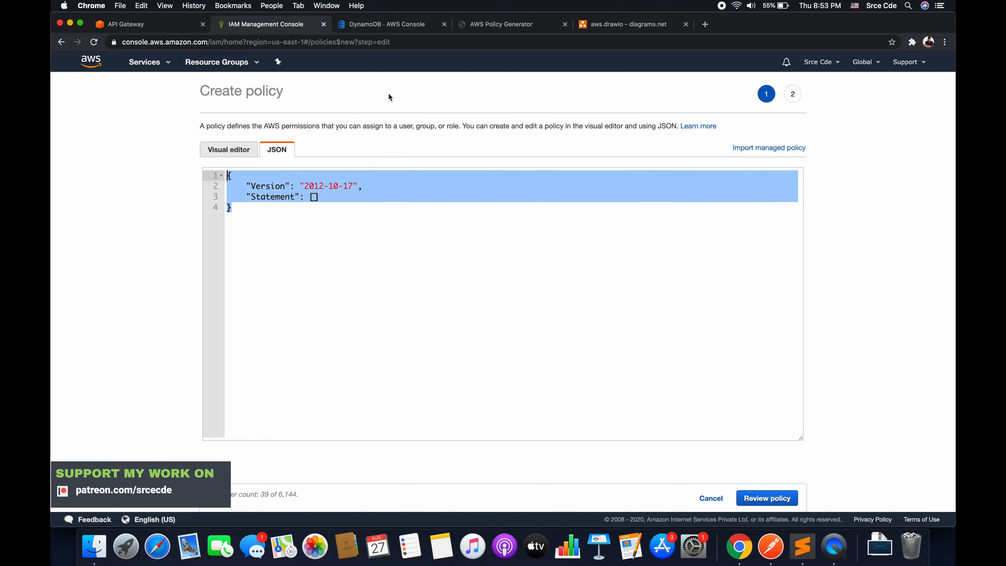
Step: Switch to the AWS Policy Generator and set the type of policy to IAM Policy
left_click(511, 27)
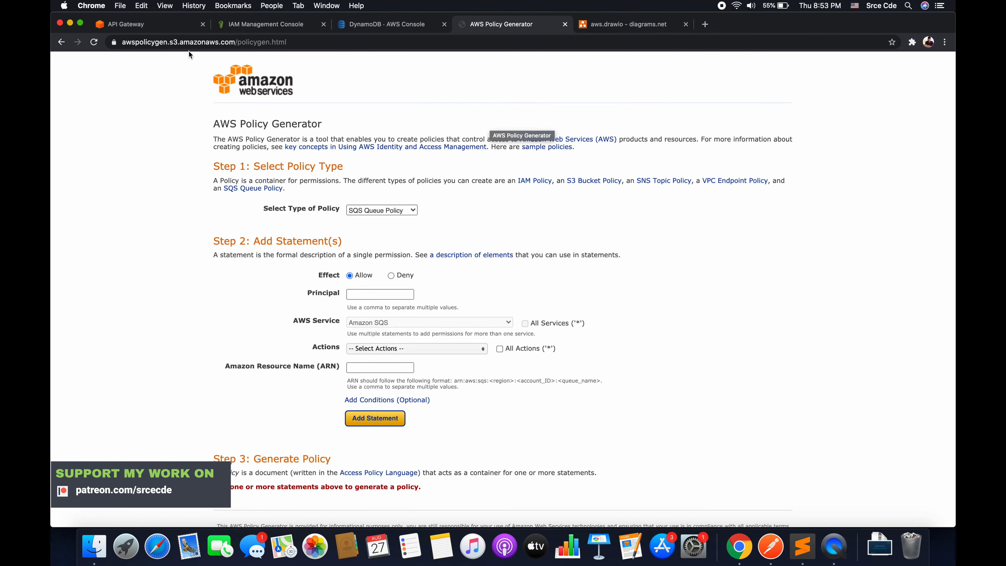
scroll(420, 170, "down", 2)
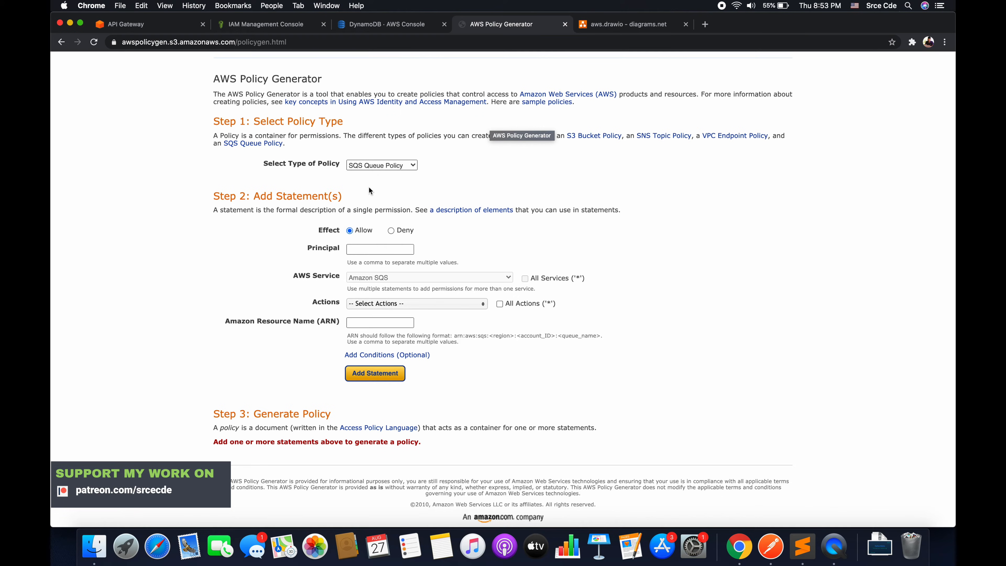
left_click(379, 165)
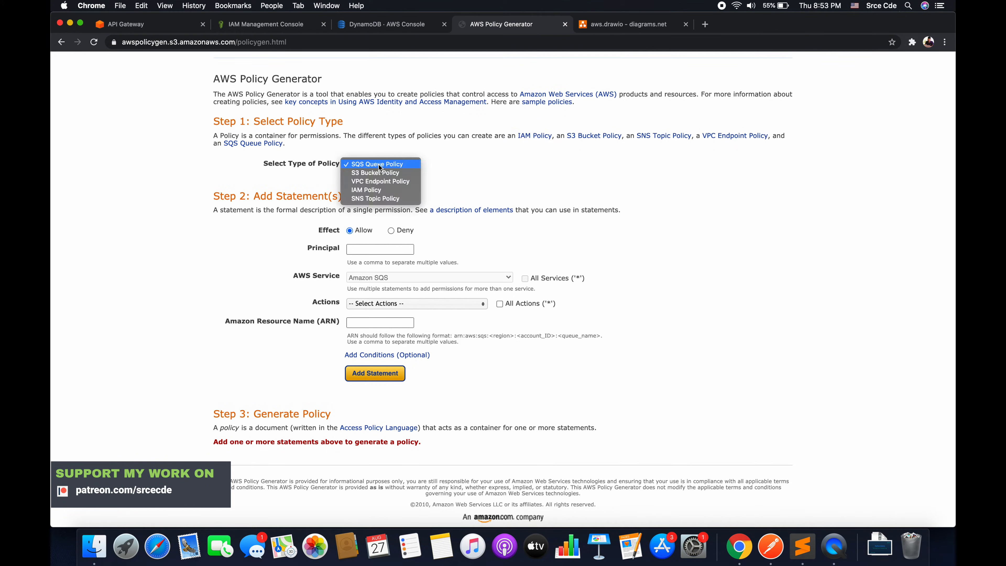
left_click(373, 190)
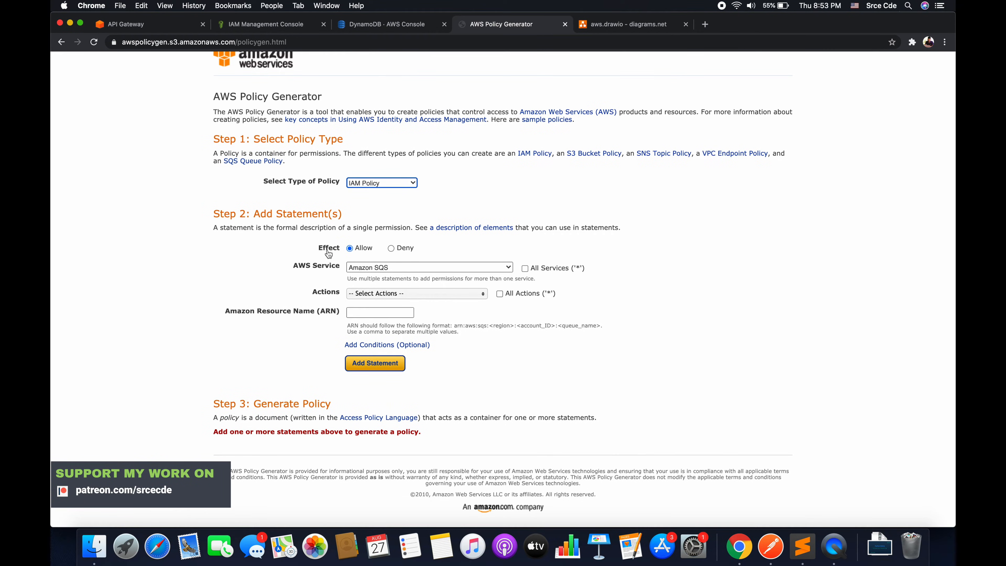
Step: Set the policy statement's AWS service to Amazon DynamoDB
left_click(411, 268)
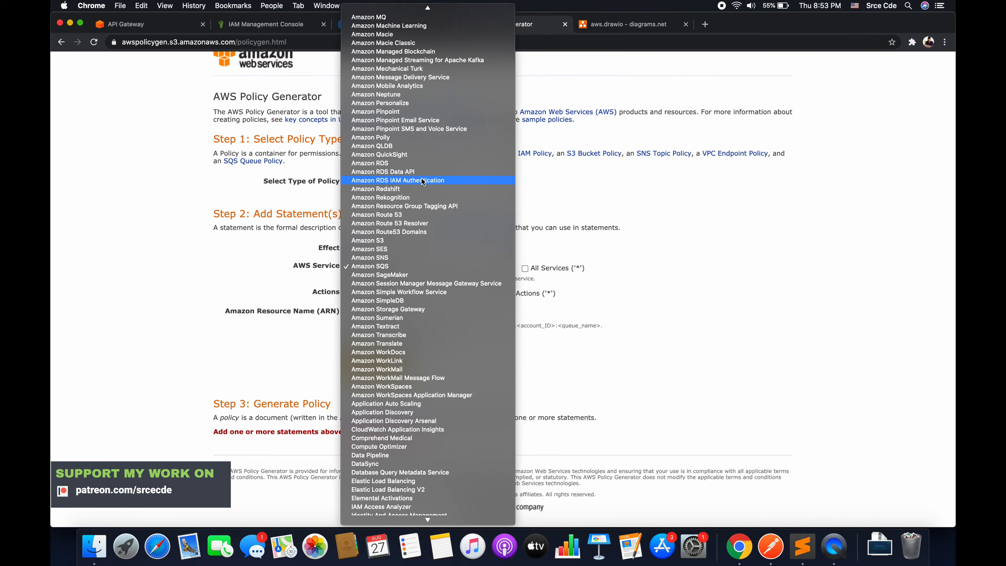
scroll(423, 182, "up", 10)
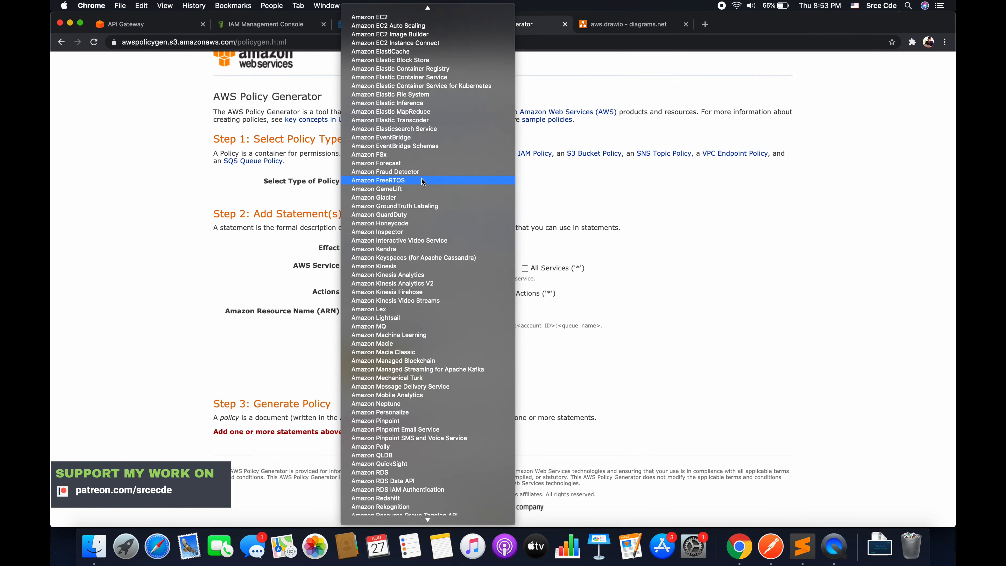
scroll(423, 181, "up", 5)
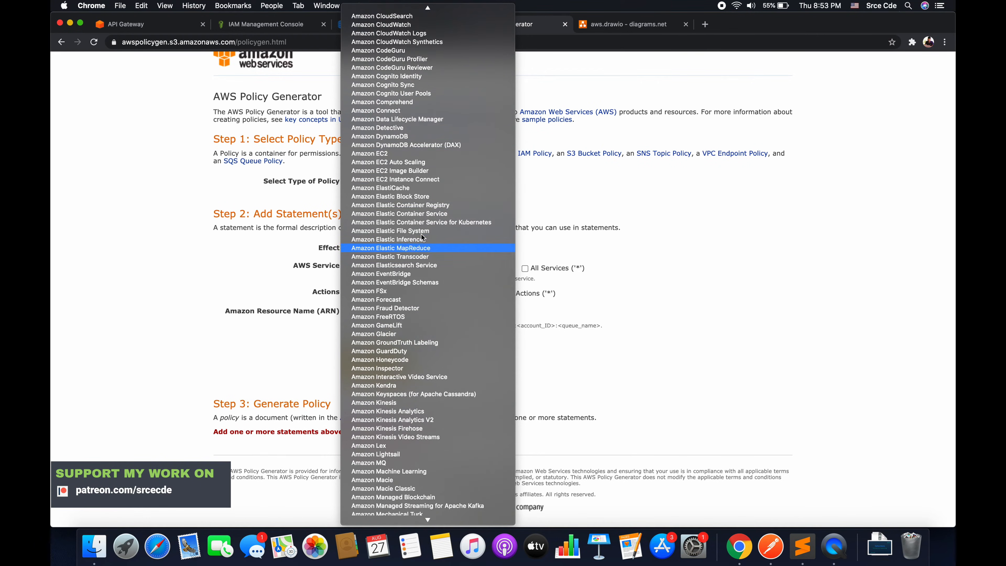
left_click(413, 142)
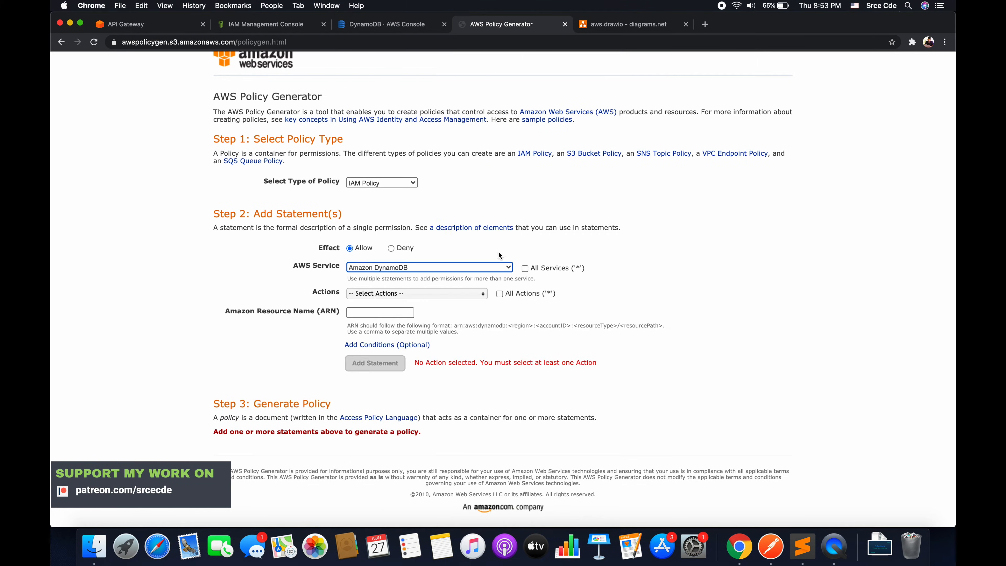
Step: Select the PutItem action for the DynamoDB policy statement
left_click(453, 293)
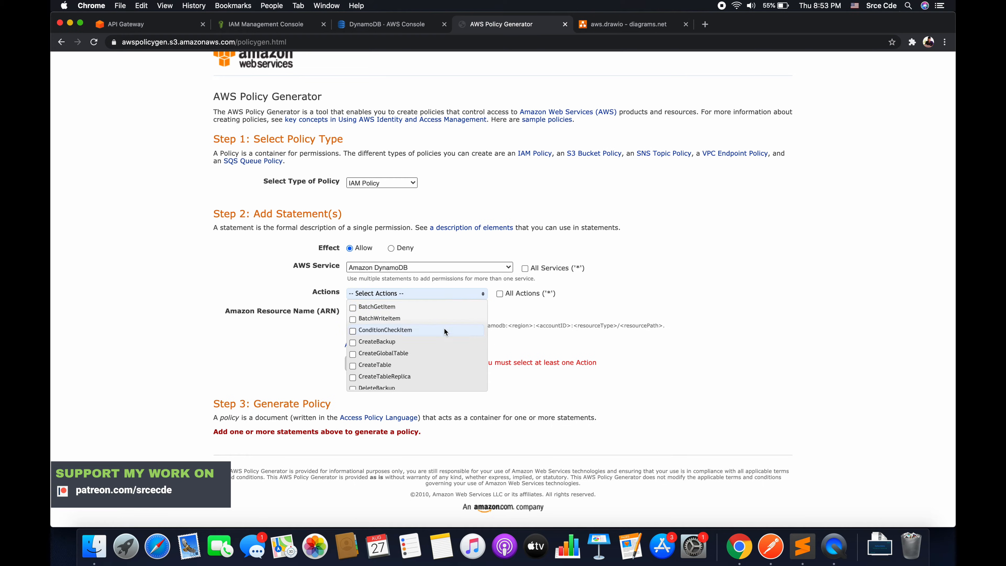
scroll(441, 335, "down", 10)
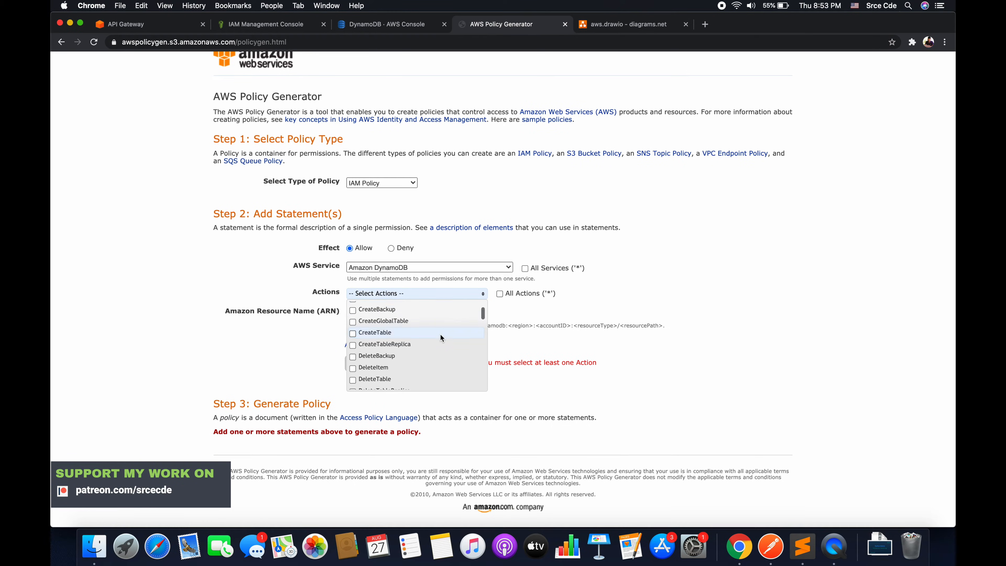
scroll(441, 337, "down", 5)
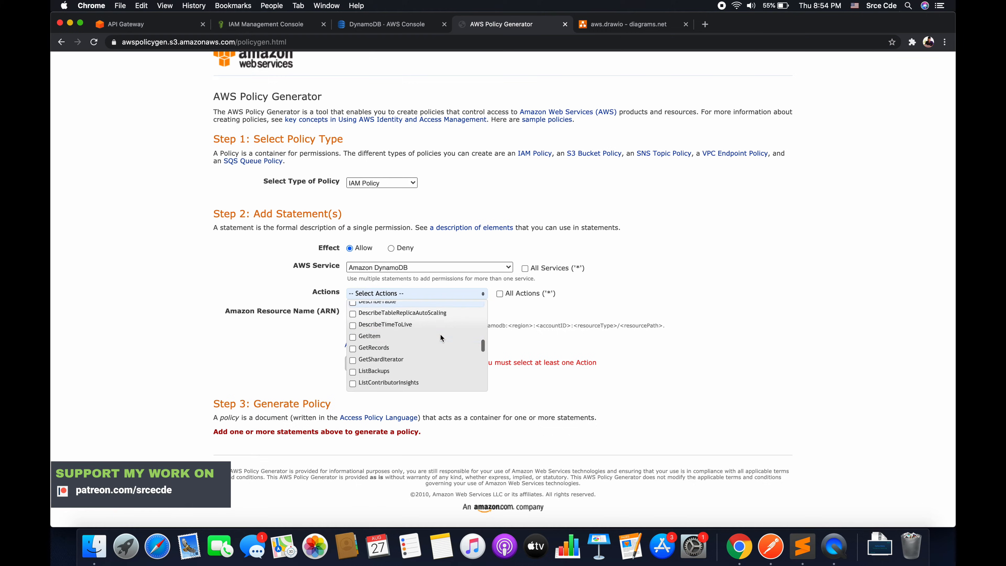
scroll(406, 337, "down", 3)
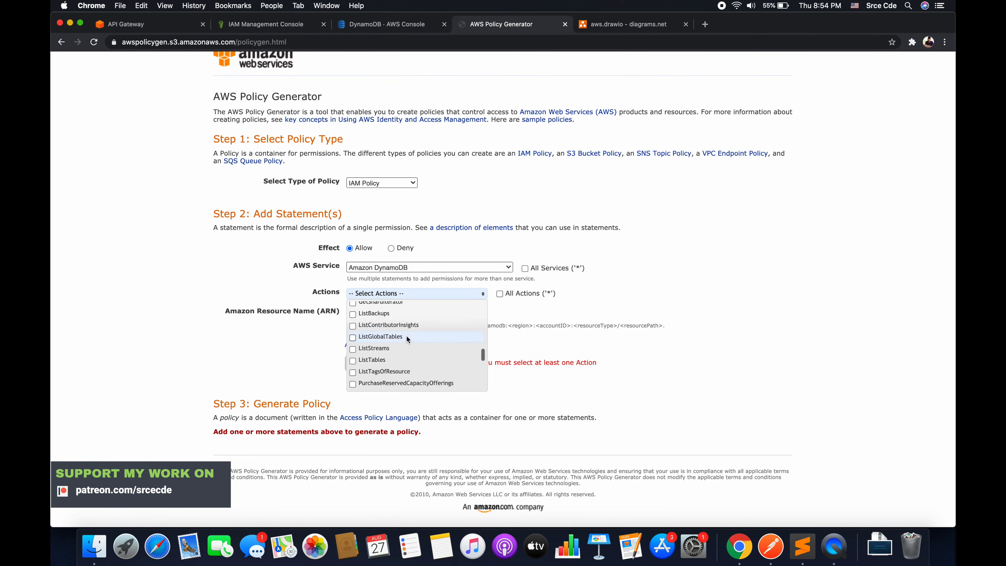
left_click(353, 344)
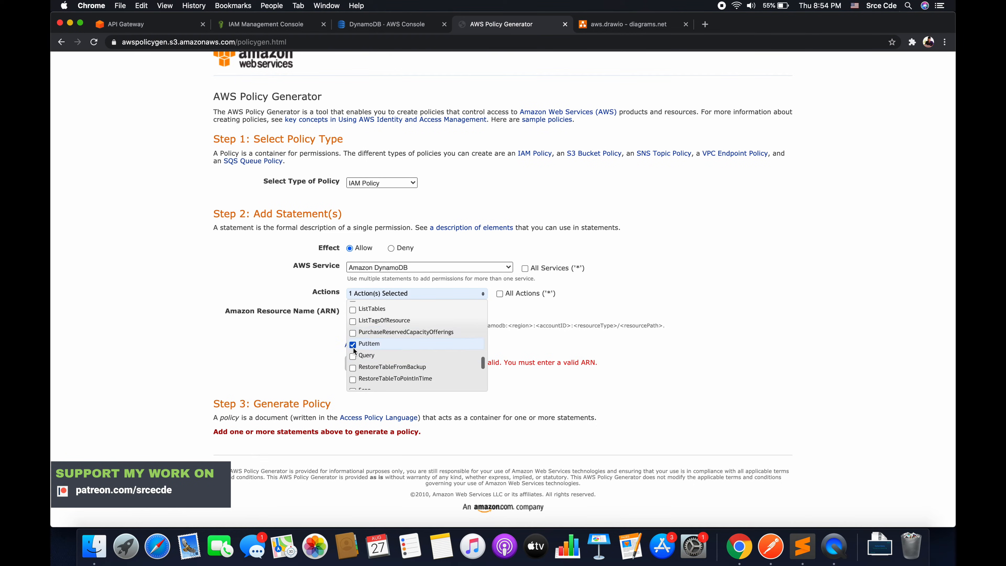
Step: Copy the apidemo table's ARN from the DynamoDB console into the policy statement's resource name and add the statement
left_click(370, 311)
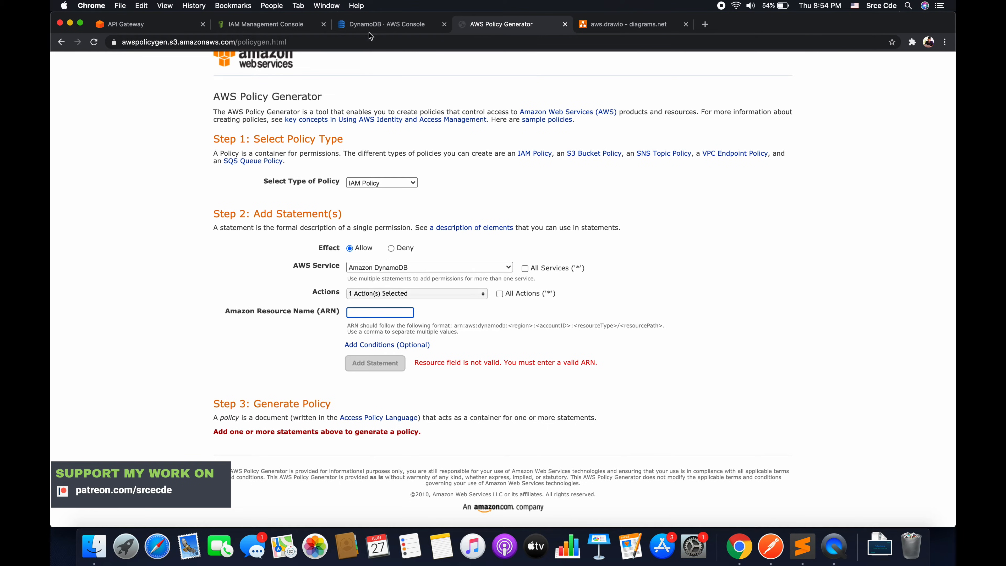
left_click(367, 25)
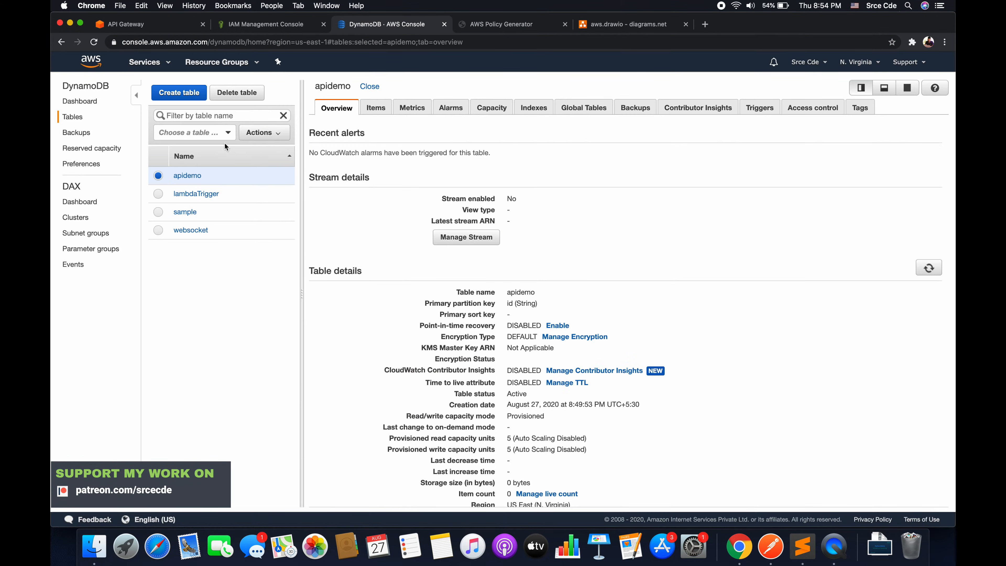
scroll(348, 241, "down", 2)
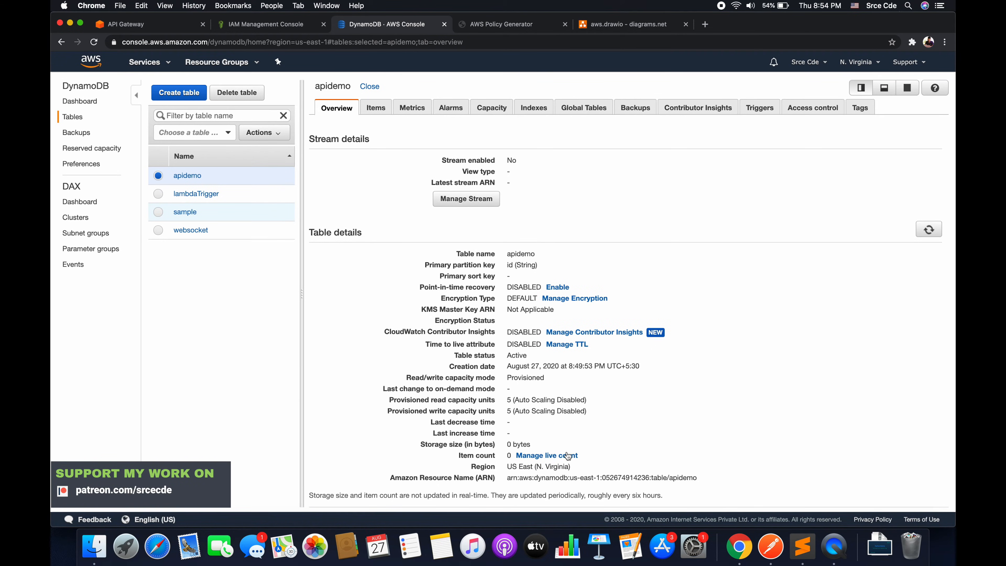
left_click_drag(508, 480, 709, 479)
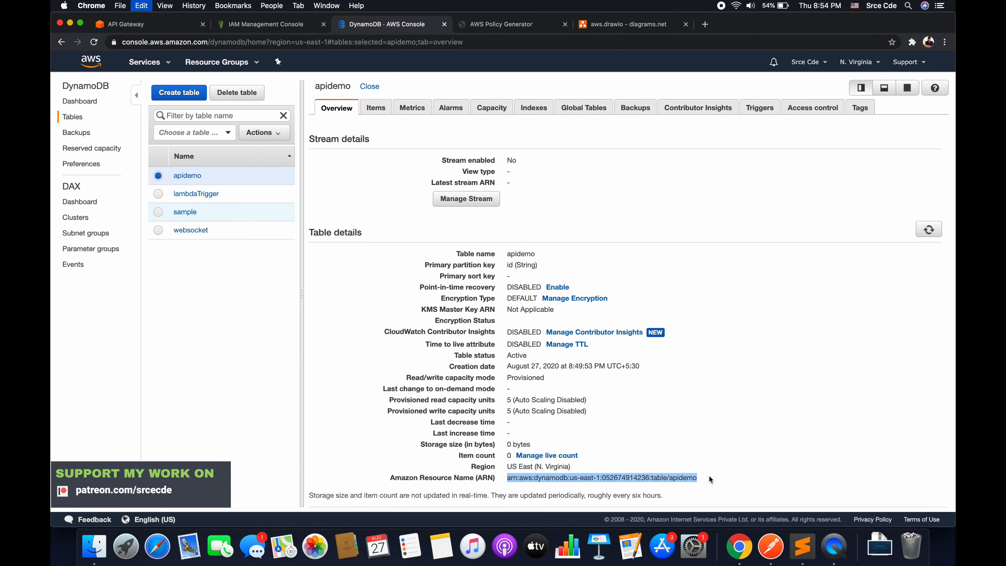
left_click(500, 28)
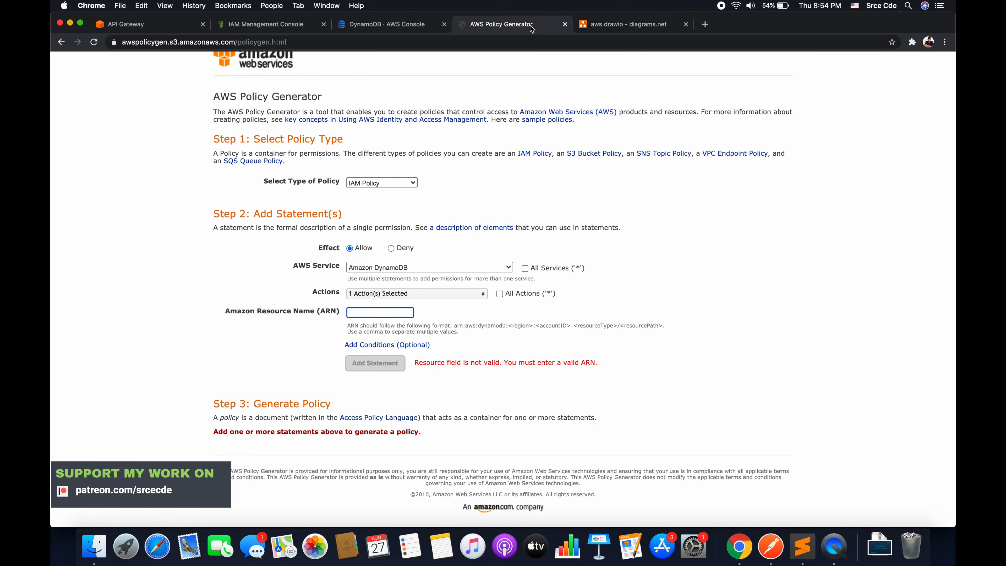
key("super+v")
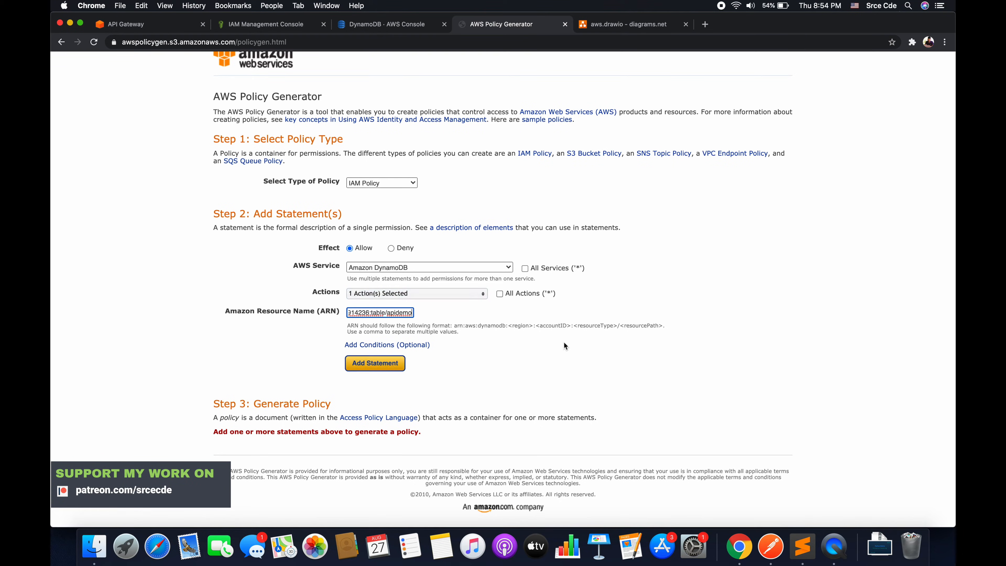
left_click(372, 364)
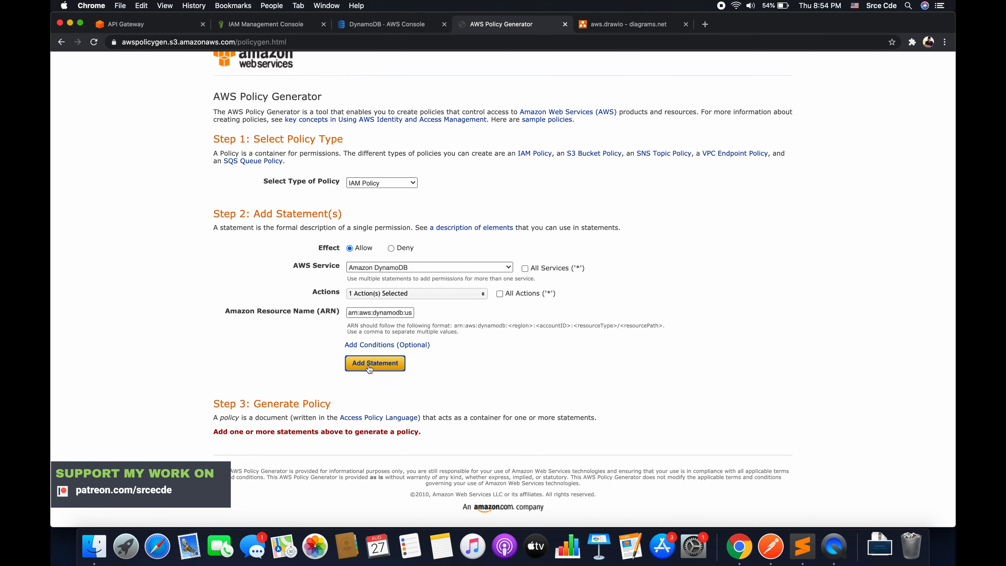
Step: Generate the policy JSON document and replace the default policy text in the IAM console with it
scroll(500, 335, "down", 2)
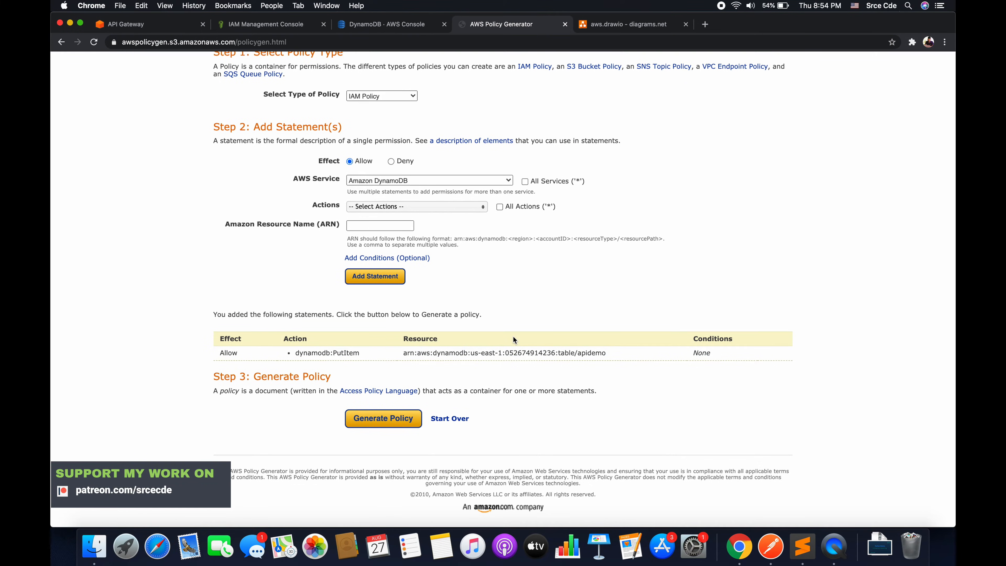
left_click(394, 422)
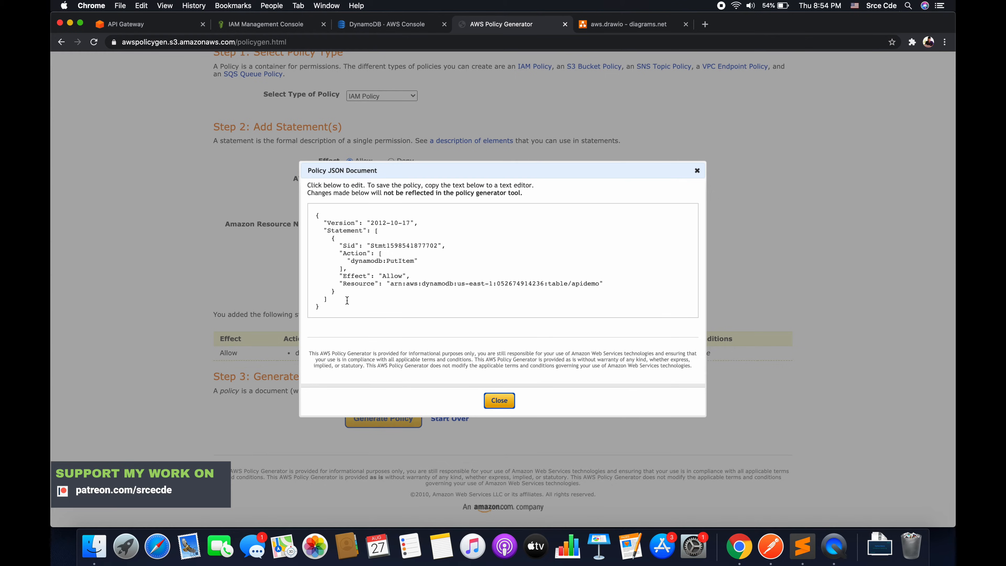
left_click_drag(331, 314, 307, 213)
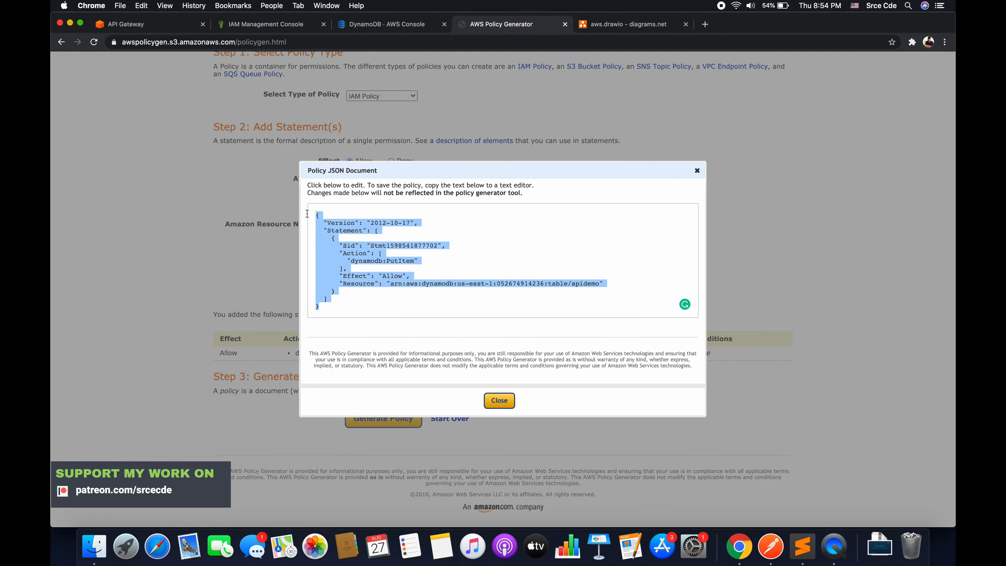
key("super+c")
left_click(257, 25)
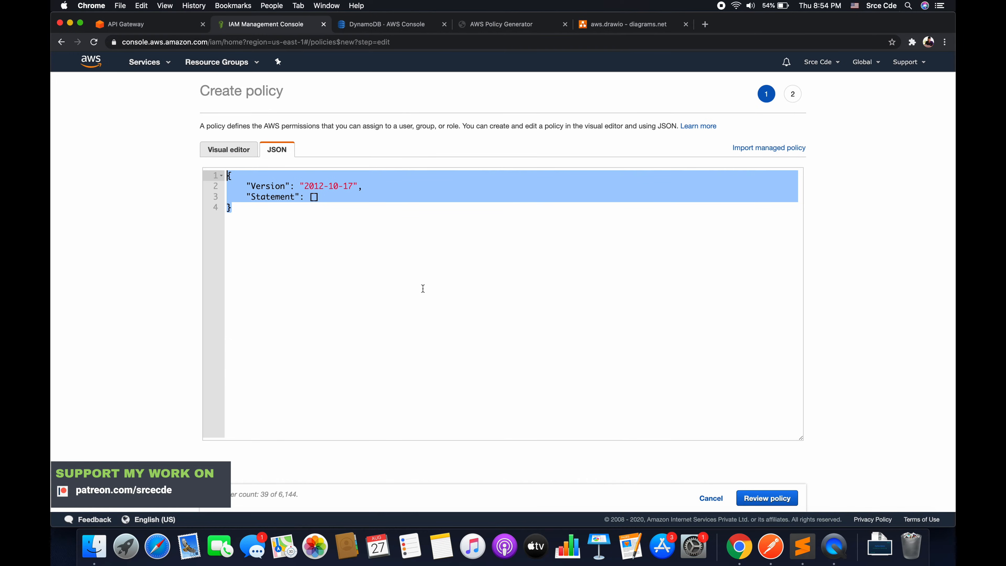
key("super+v")
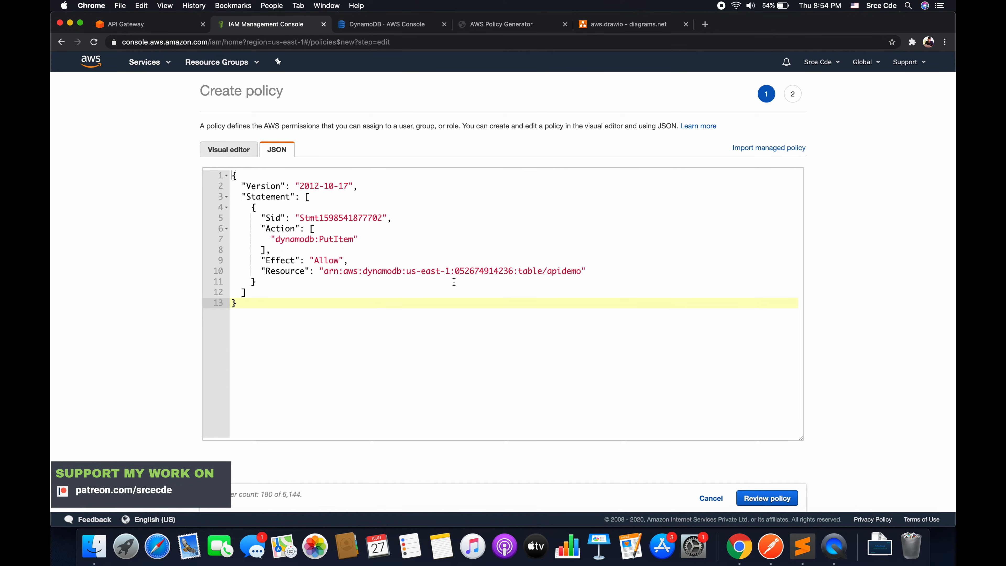
Step: Review the policy, name it api_dynamodb and create it
left_click(775, 498)
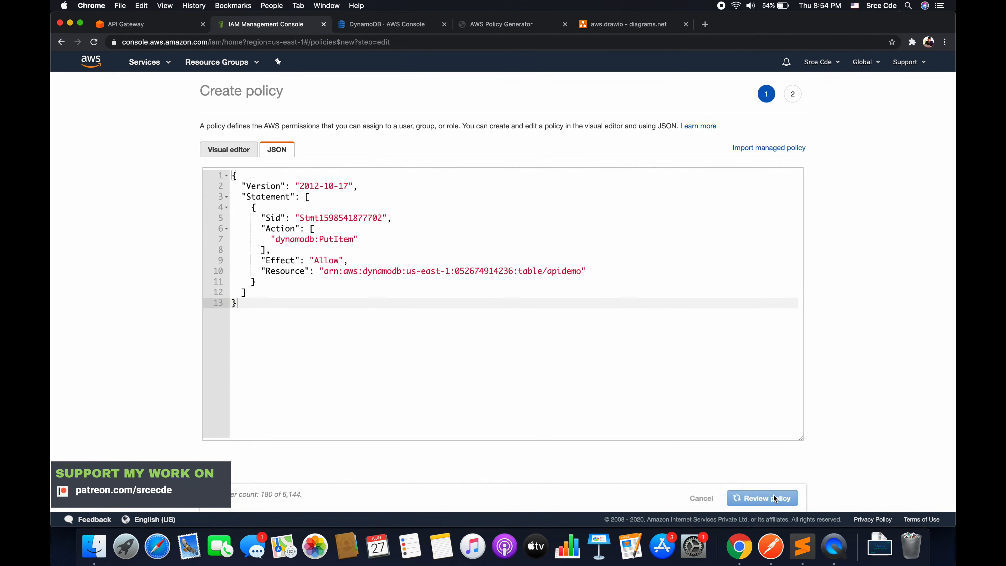
left_click(365, 160)
type("api")
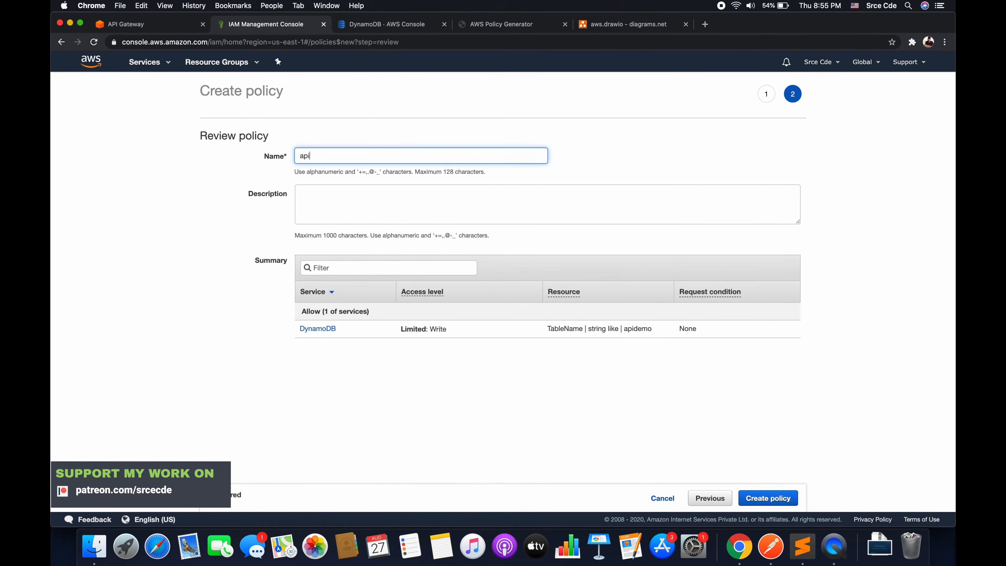
type("_dynamodb")
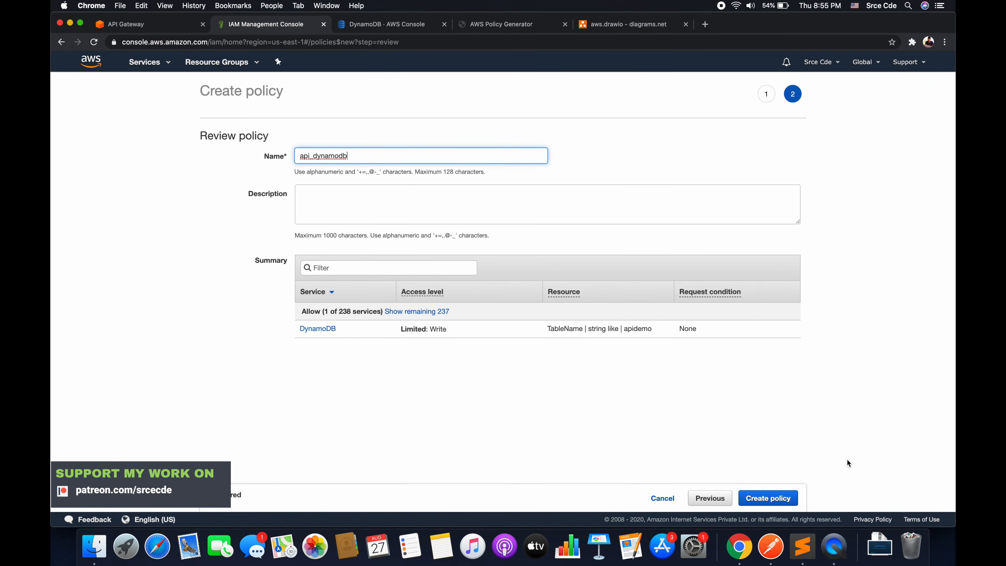
left_click(772, 503)
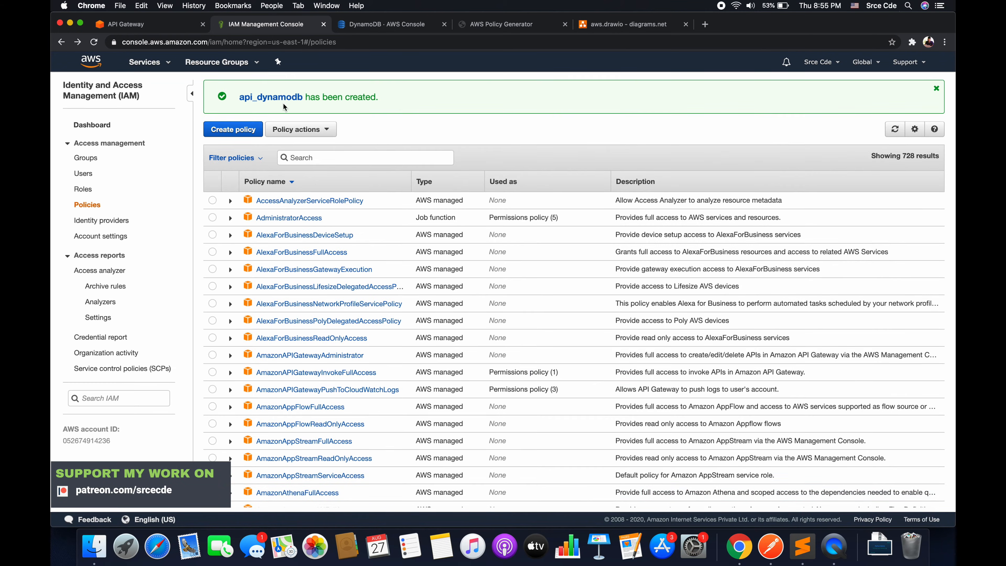
Step: Start creating an IAM role for the AWS service API Gateway with the API Gateway use case and continue to its permissions
left_click(83, 188)
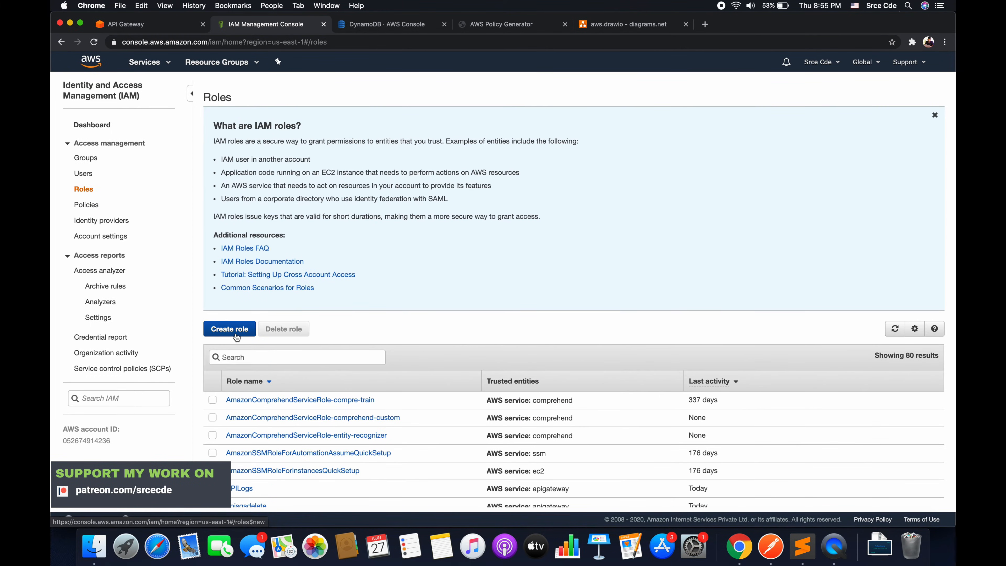
left_click(236, 337)
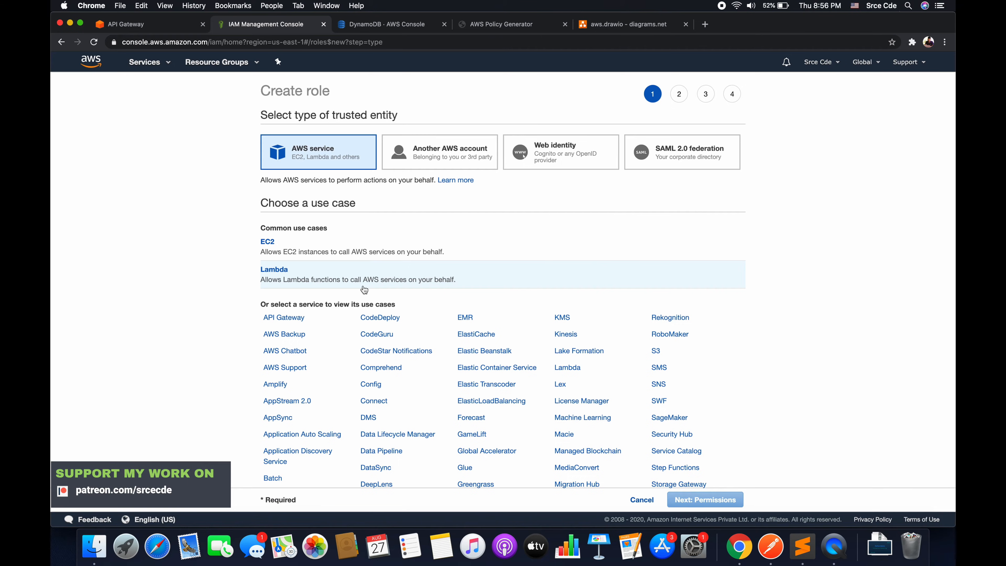
scroll(365, 289, "down", 3)
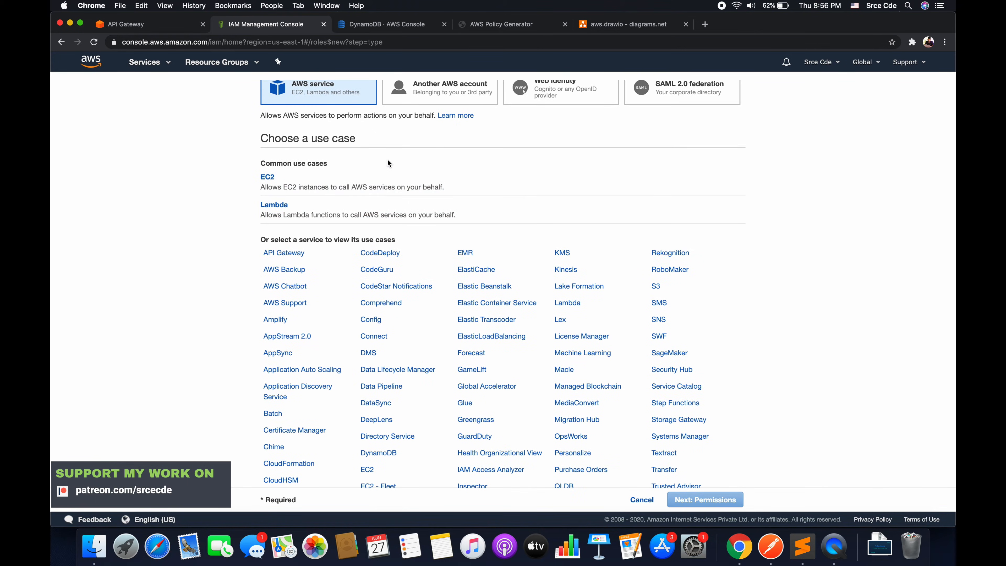
left_click(293, 255)
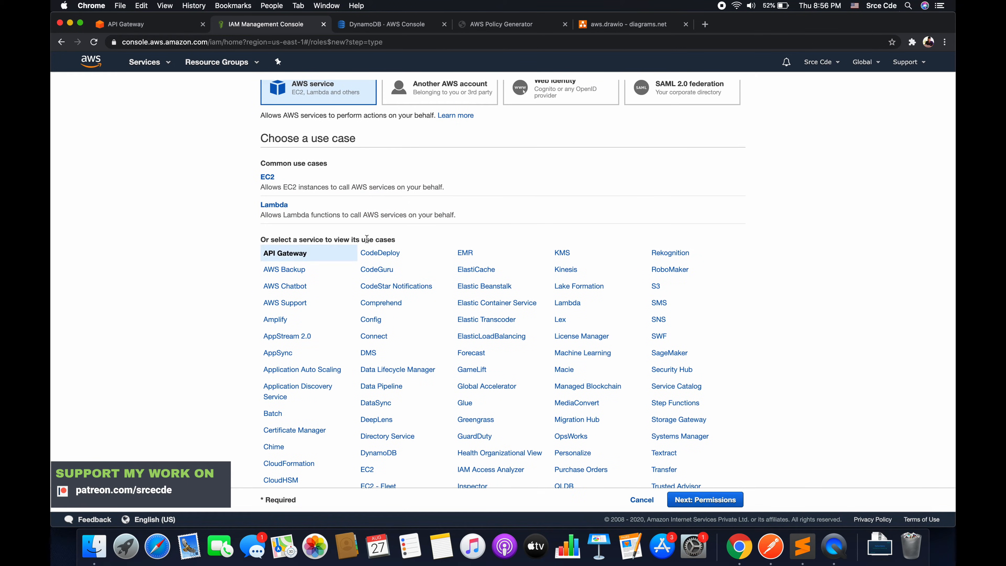
scroll(435, 230, "down", 4)
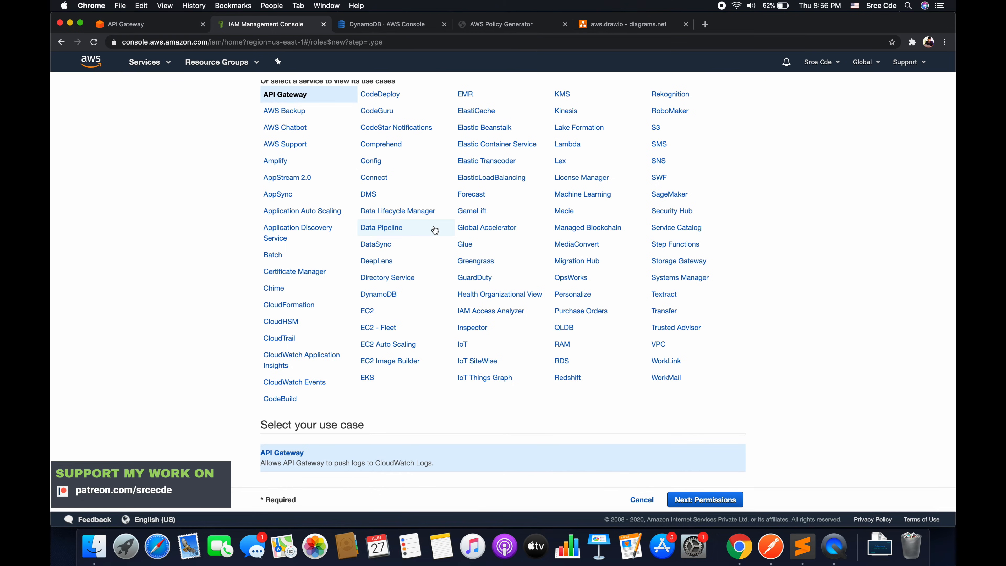
left_click(674, 459)
left_click(719, 500)
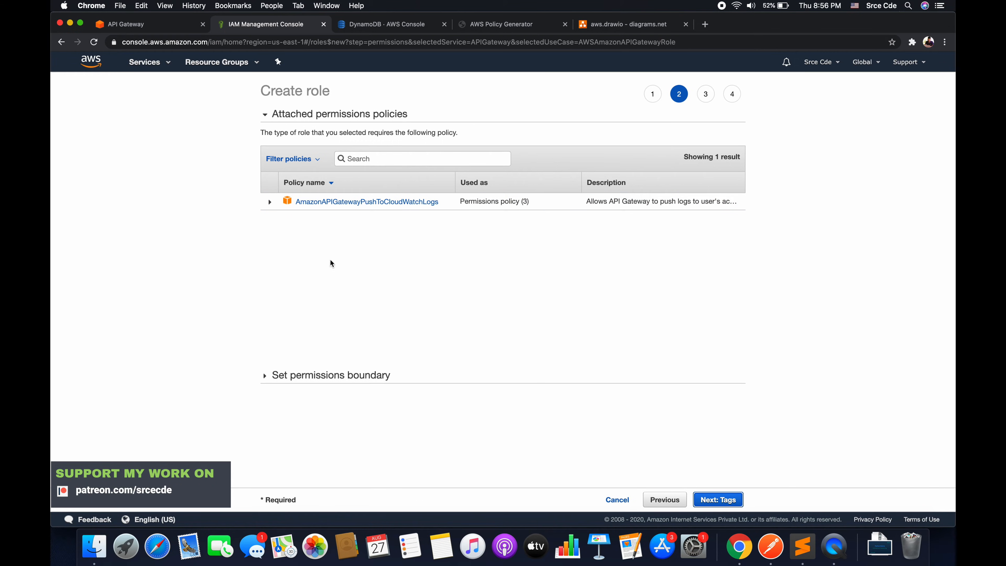
left_click(371, 160)
type("dyna")
key("super+a")
key("BackSpace")
left_click(268, 373)
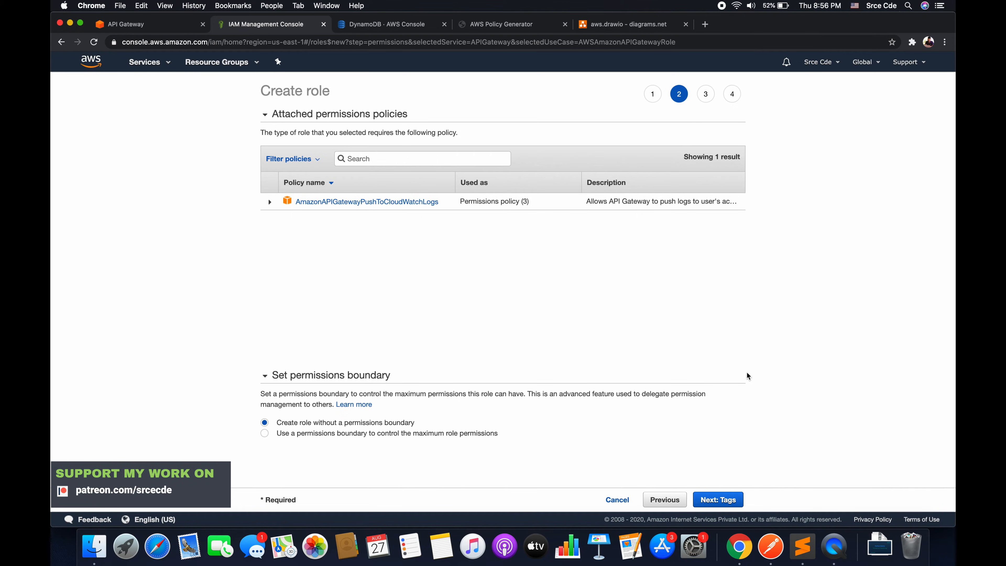
Step: Keep the default permissions policy, add no tags, name the role api_dynamodb and create it
left_click(719, 500)
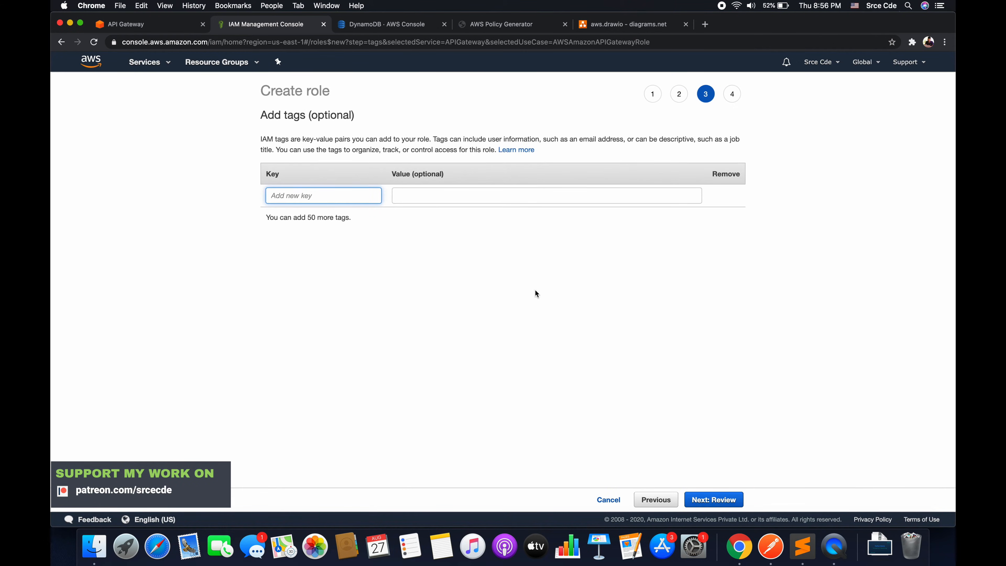
left_click(724, 500)
left_click(451, 151)
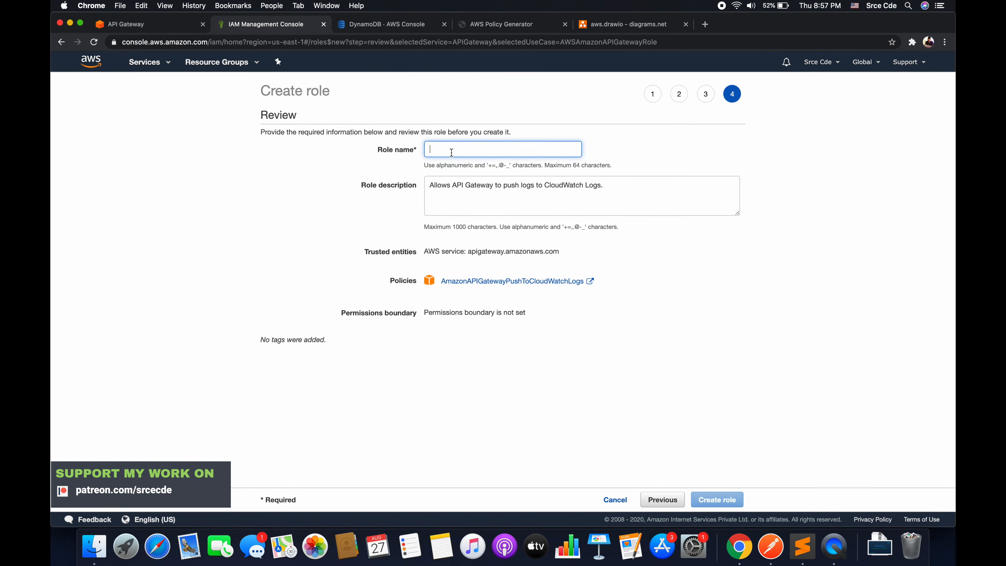
type("ap")
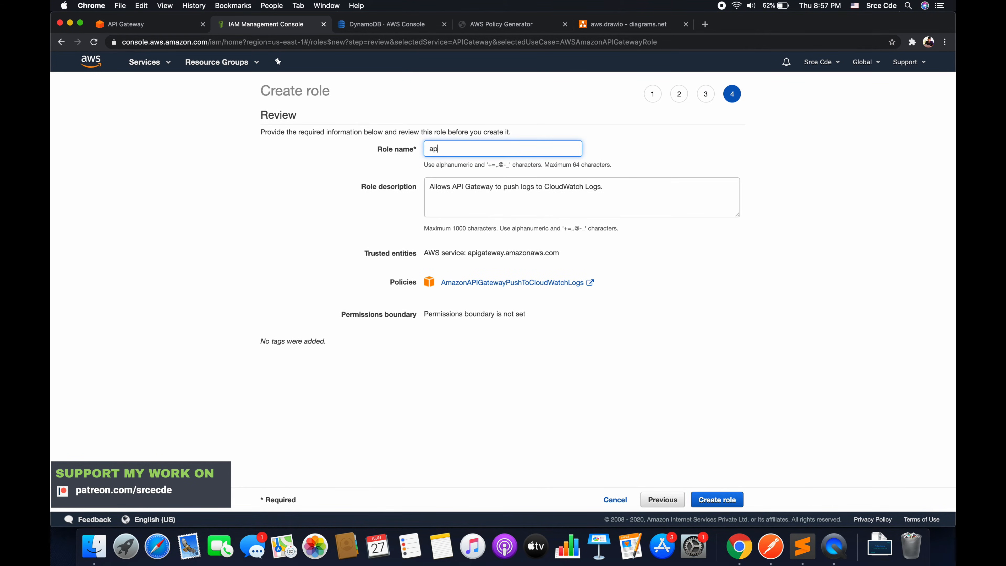
type("i_dynamodb")
left_click(715, 499)
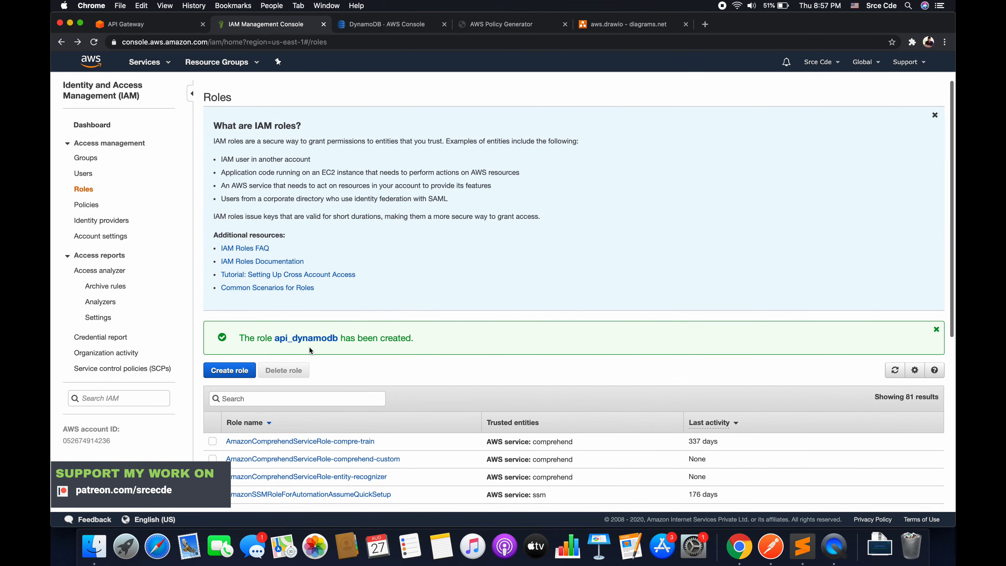
Step: Open the api_dynamodb role, search the attachable policies for "dynam" and attach the api_dynamodb policy to the role
left_click(305, 339)
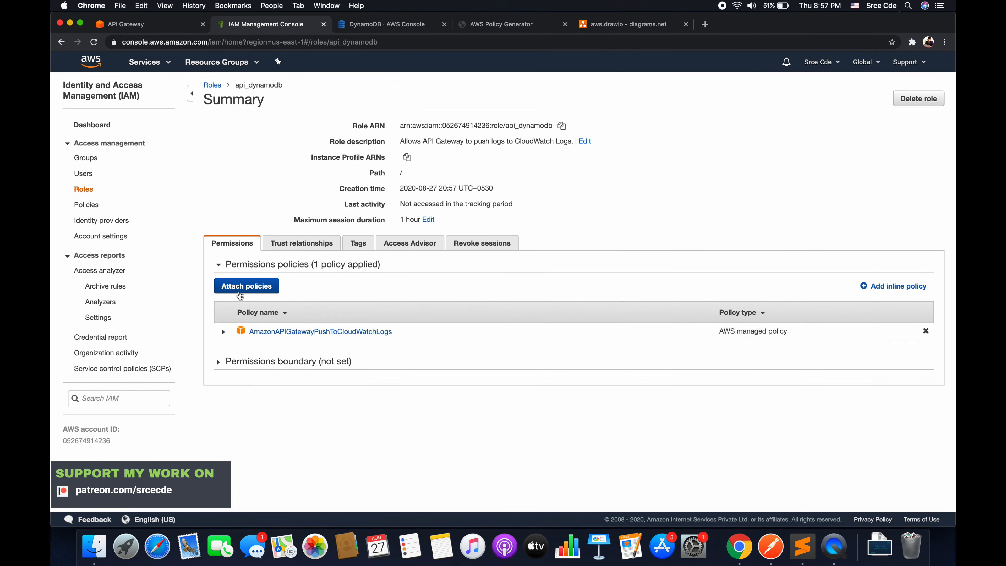
left_click(243, 289)
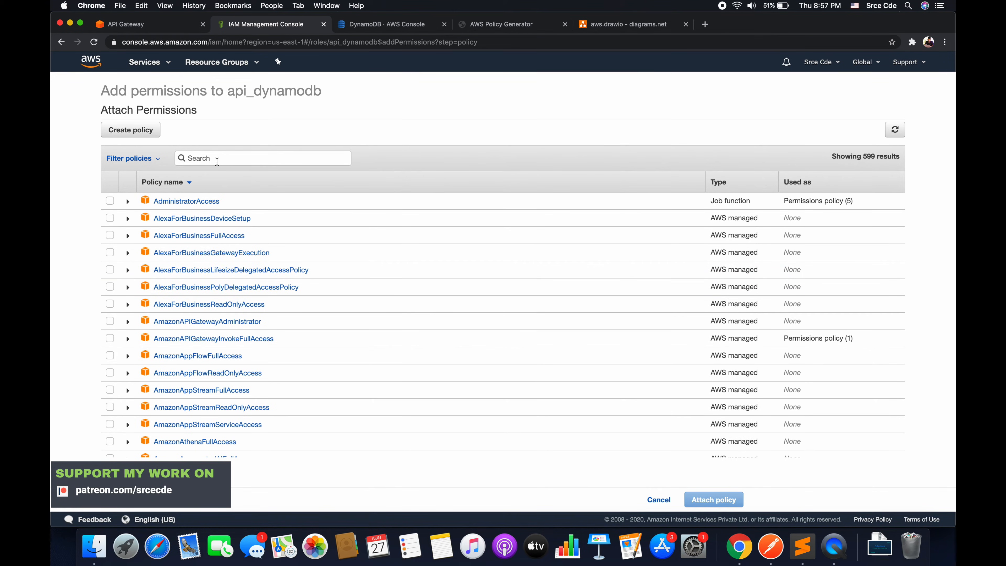
left_click(217, 161)
type("dynam")
scroll(270, 265, "down", 5)
double_click(234, 160)
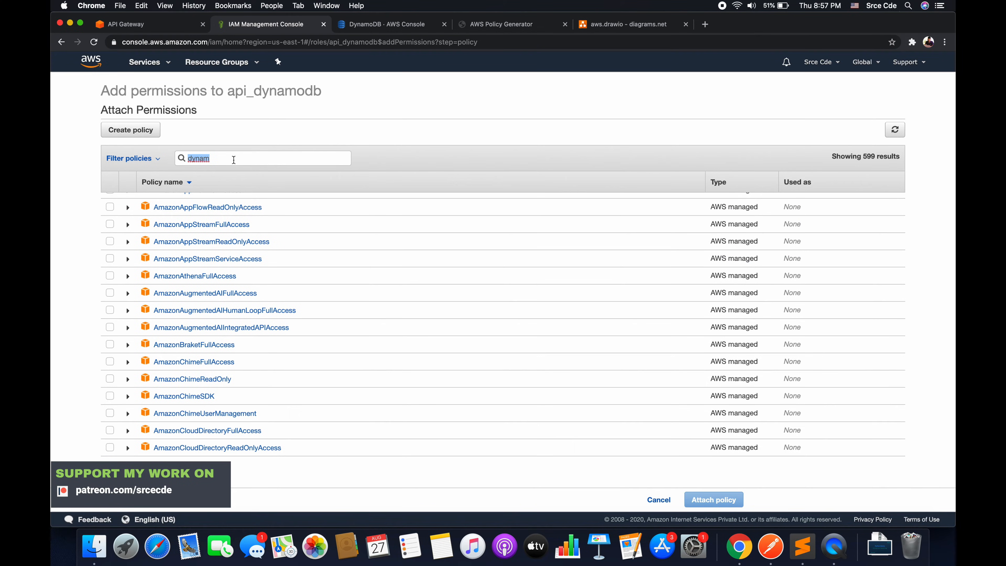
key("Return")
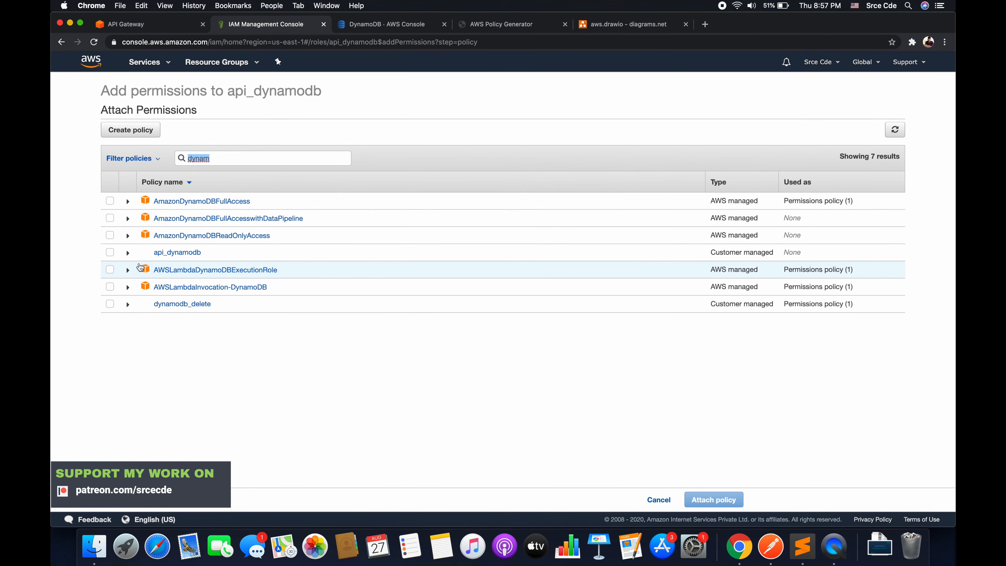
left_click(111, 254)
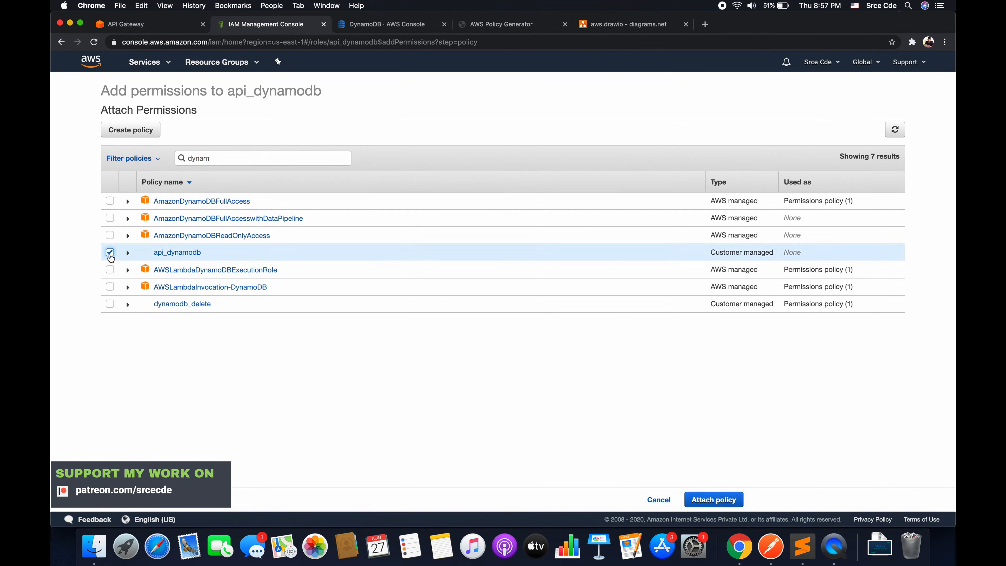
left_click(726, 502)
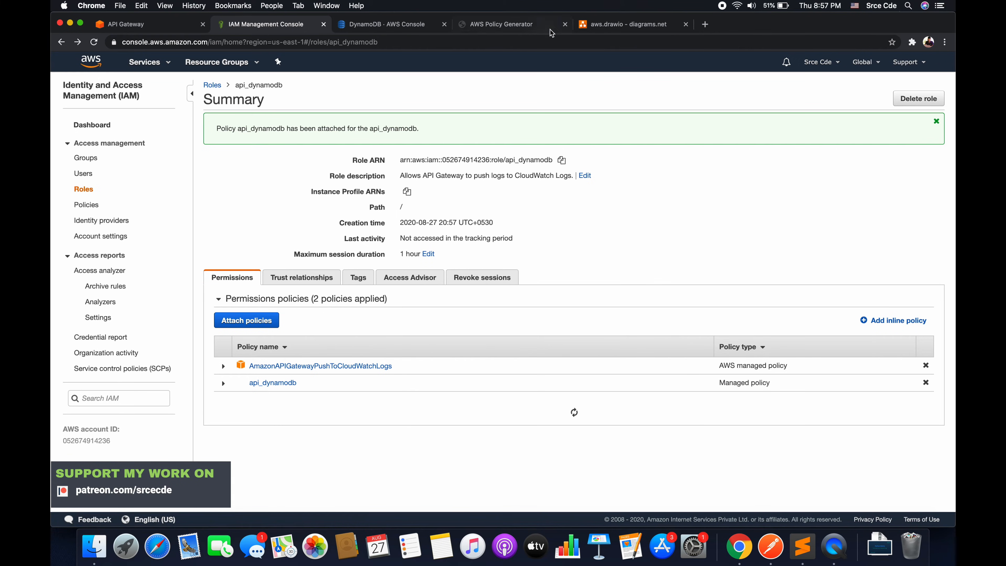
Step: Check the integration steps listed in the aws.drawio diagram and switch to the API Gateway console
left_click(603, 27)
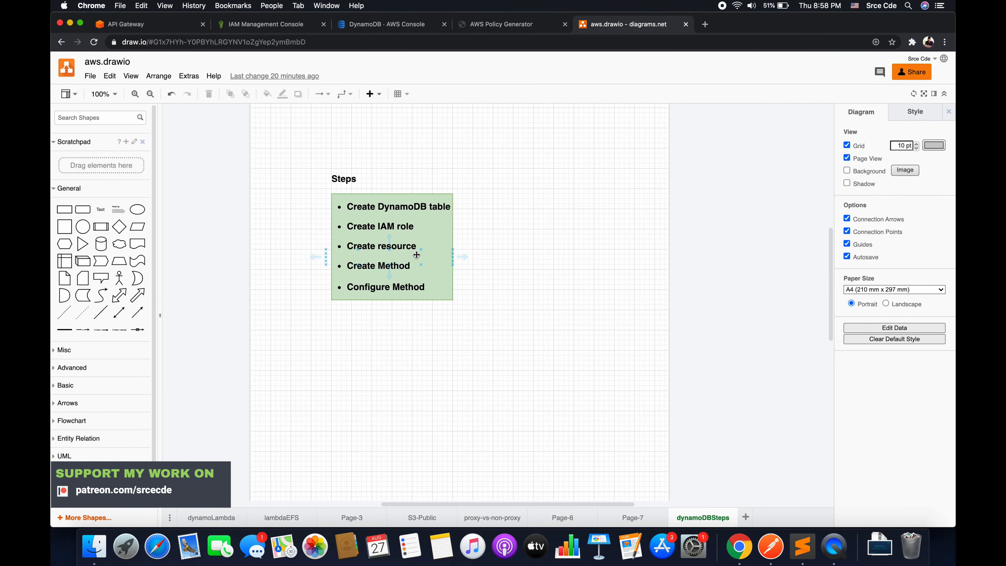
left_click(154, 28)
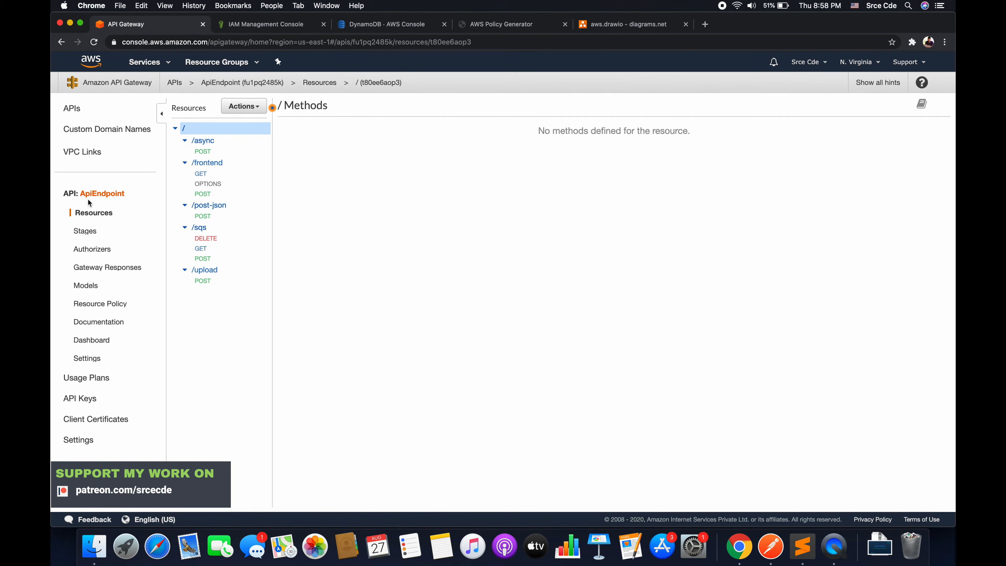
Step: Create a child resource named putdynamodata under the root of the ApiEndpoint API
left_click_drag(80, 194, 123, 194)
left_click(62, 196)
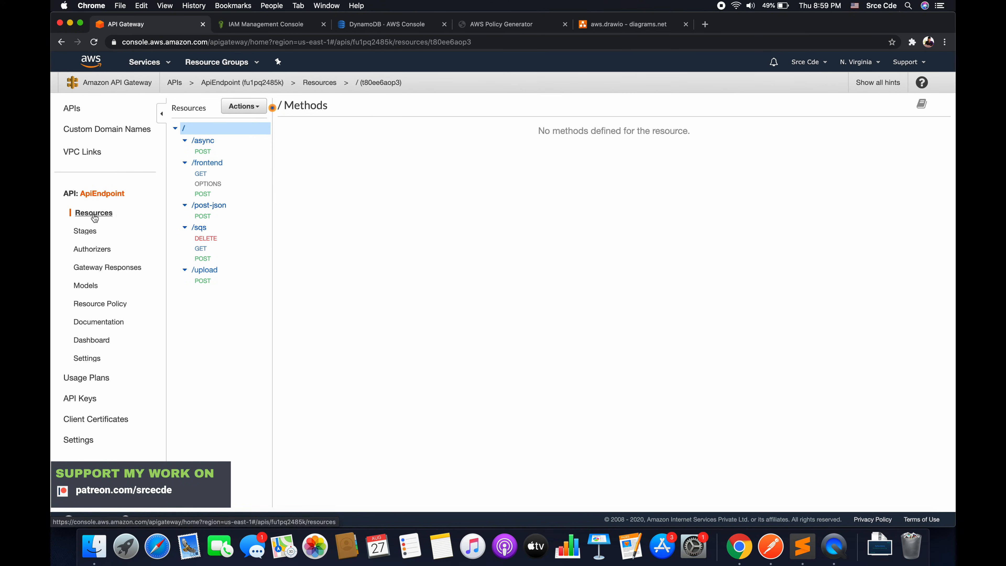
left_click(263, 108)
left_click(288, 148)
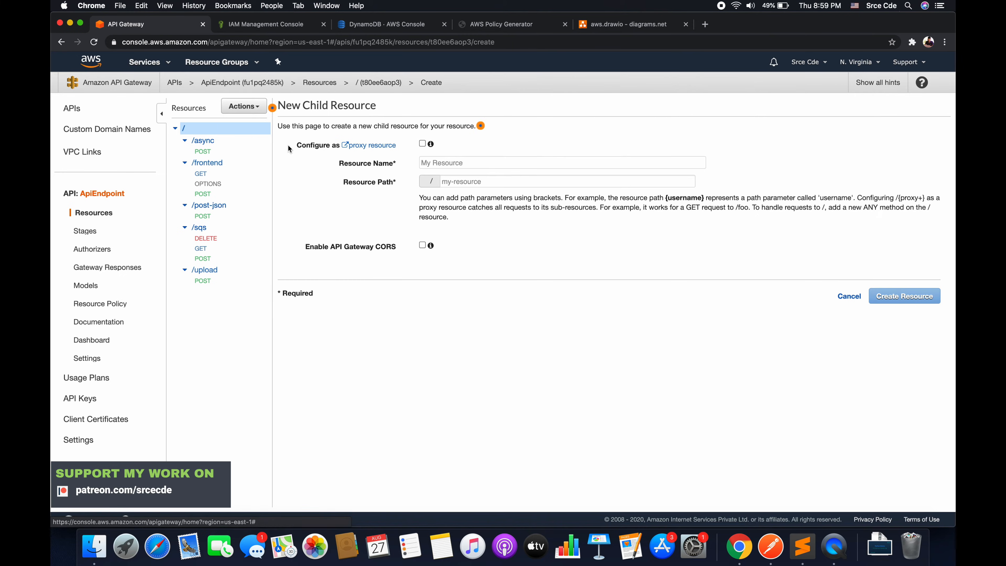
left_click(502, 163)
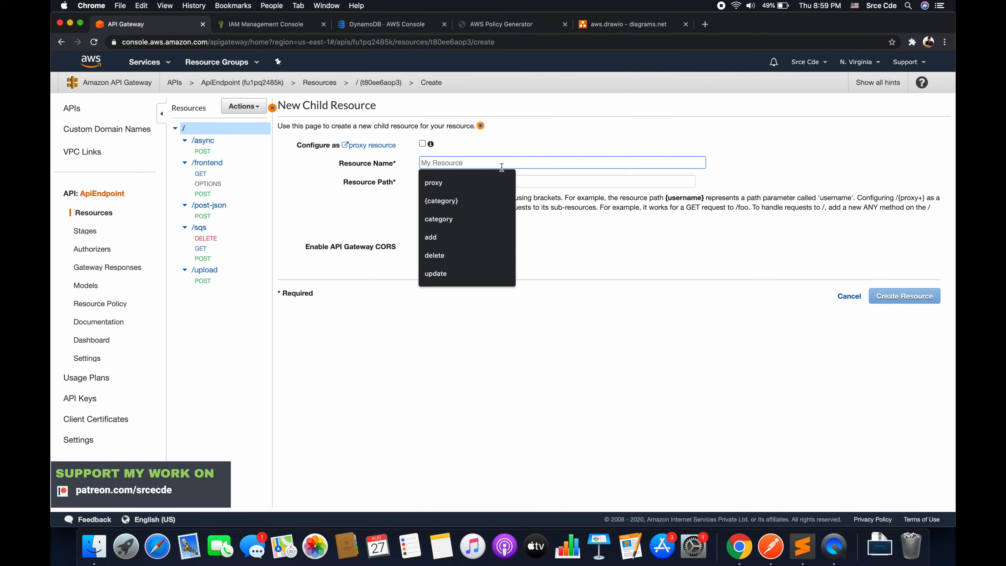
type("put")
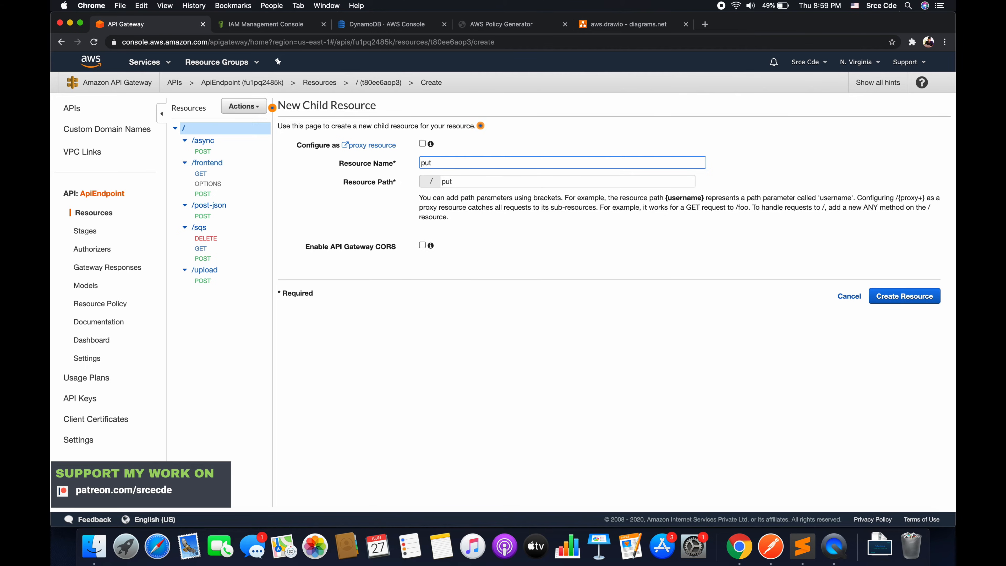
type("dynamodata")
left_click(905, 297)
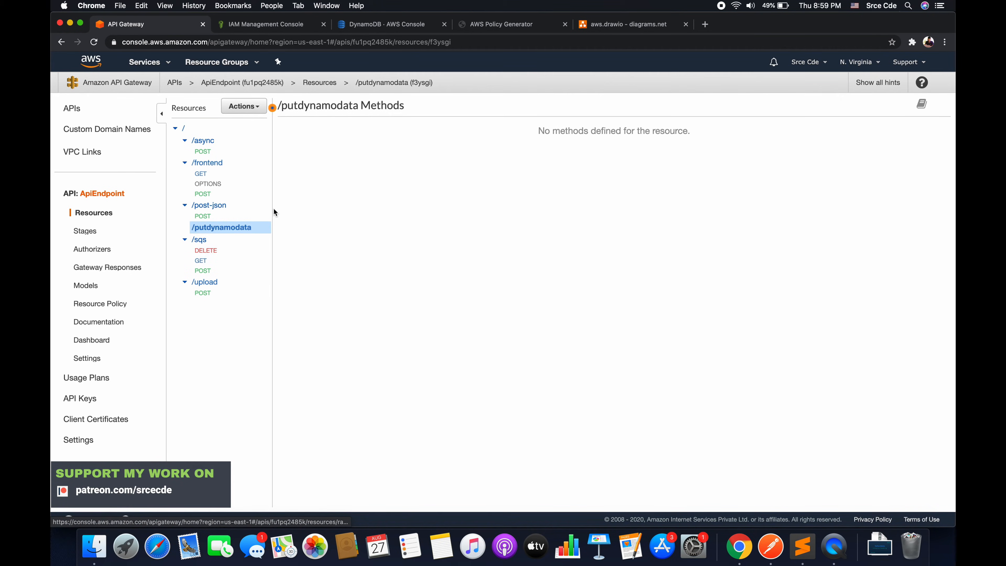
Step: Add a POST method to the /putdynamodata resource
left_click(254, 107)
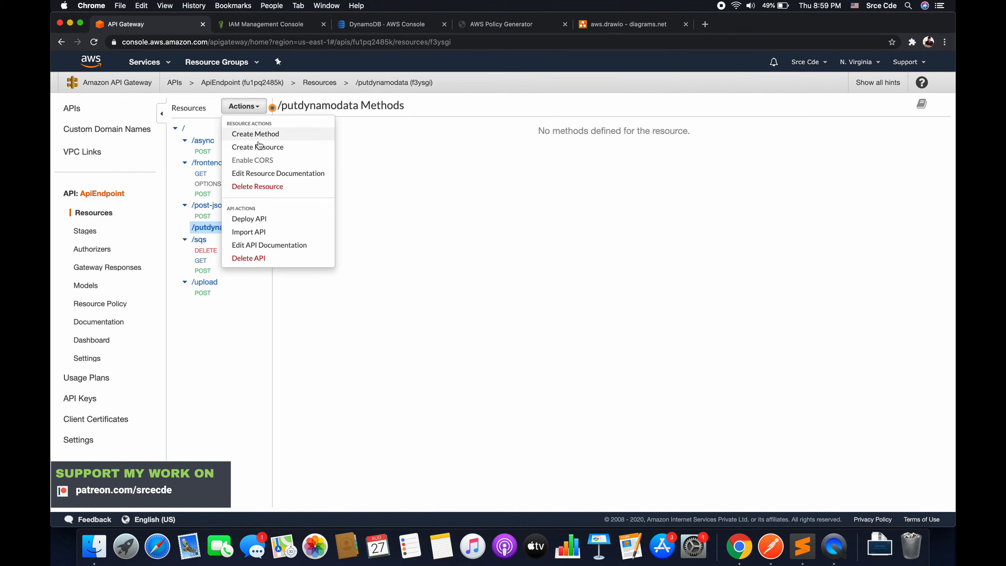
left_click(255, 135)
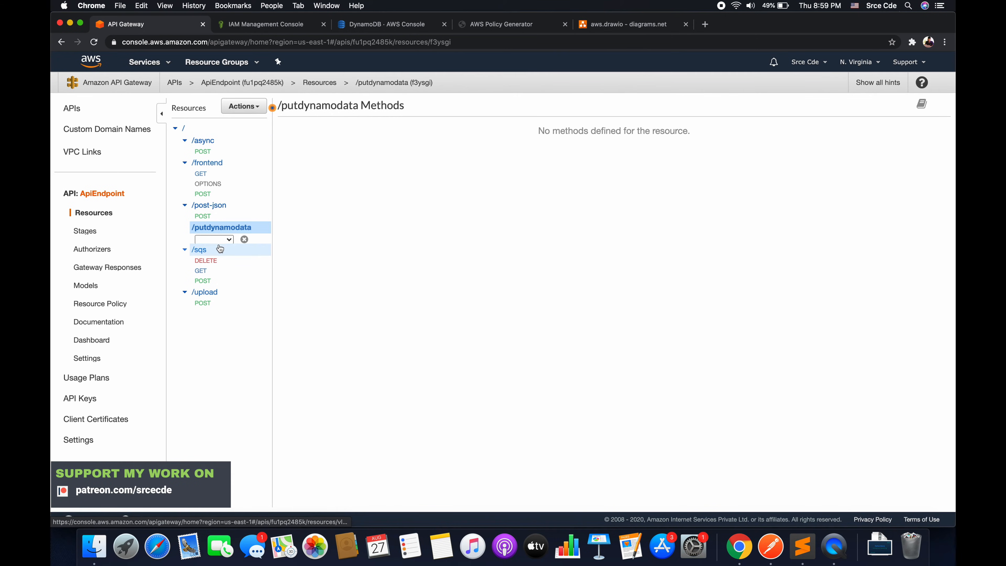
left_click(231, 249)
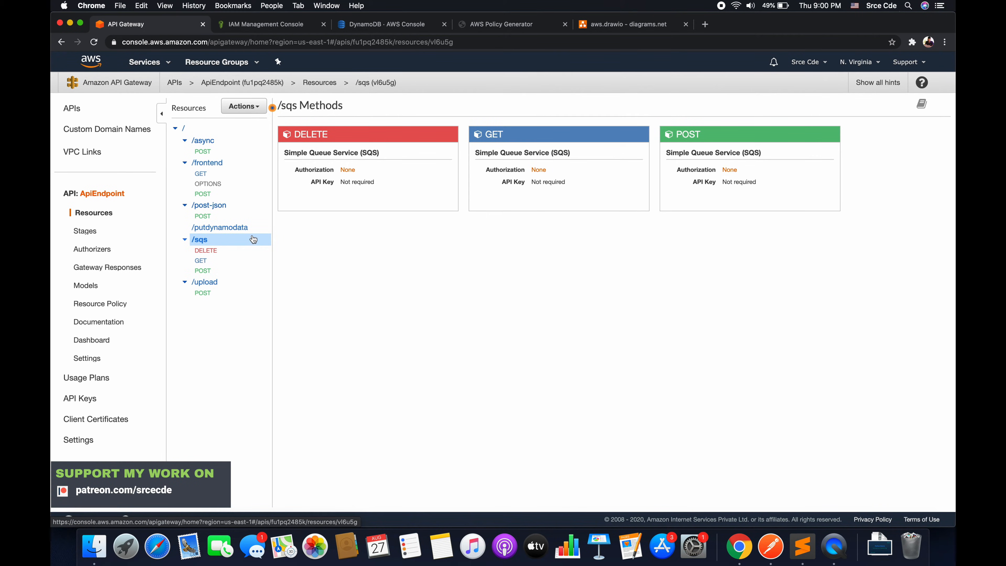
left_click(232, 232)
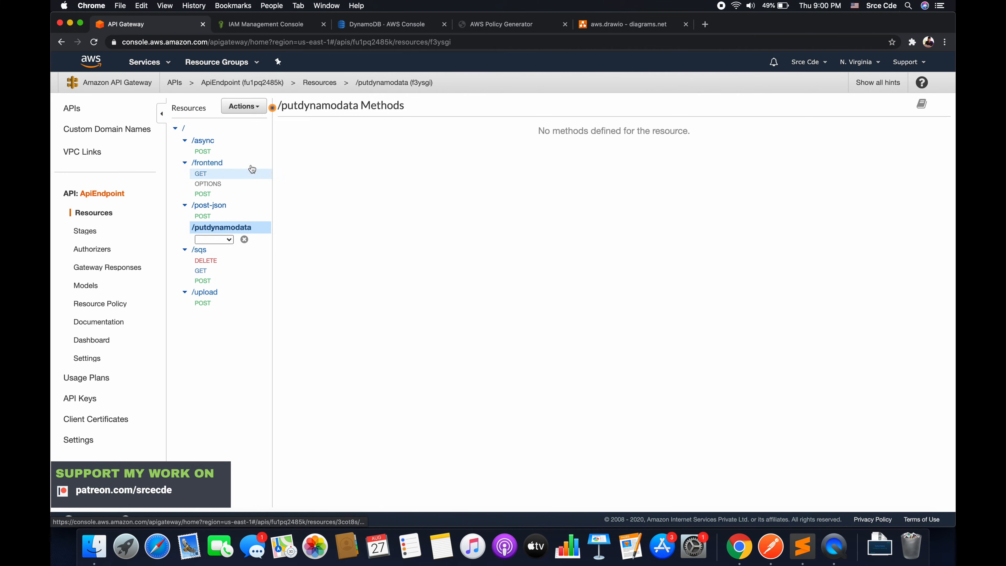
left_click(218, 238)
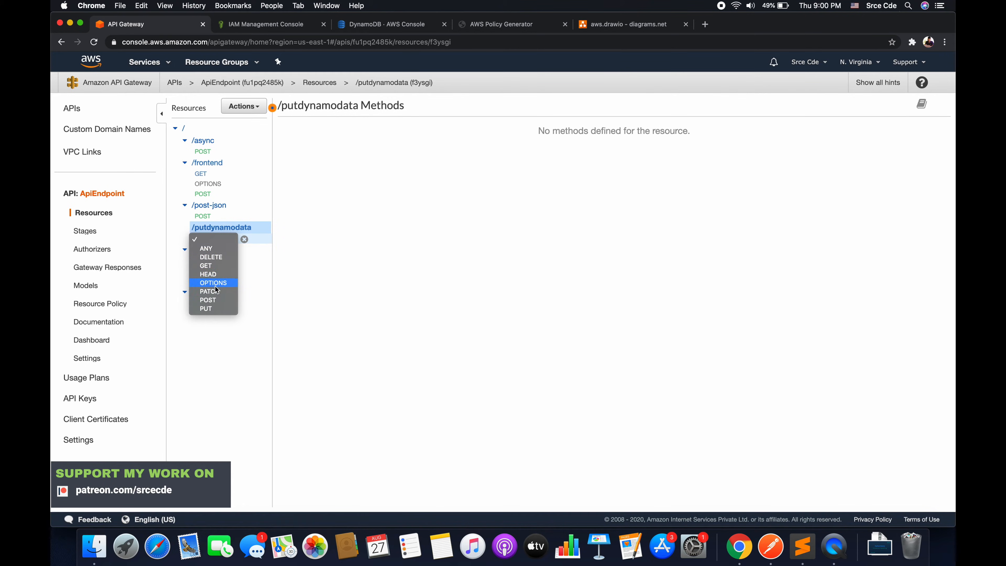
left_click(214, 301)
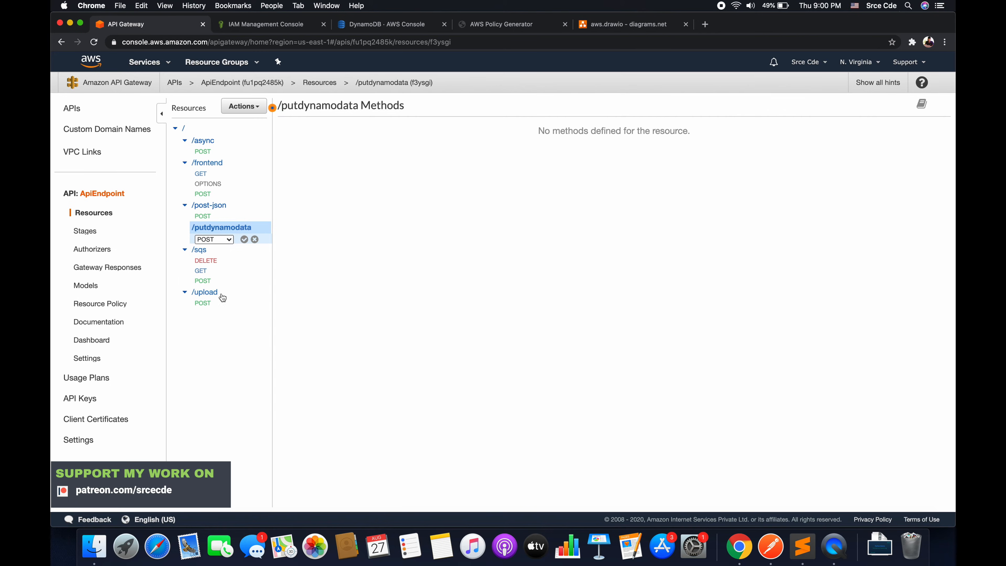
left_click(244, 240)
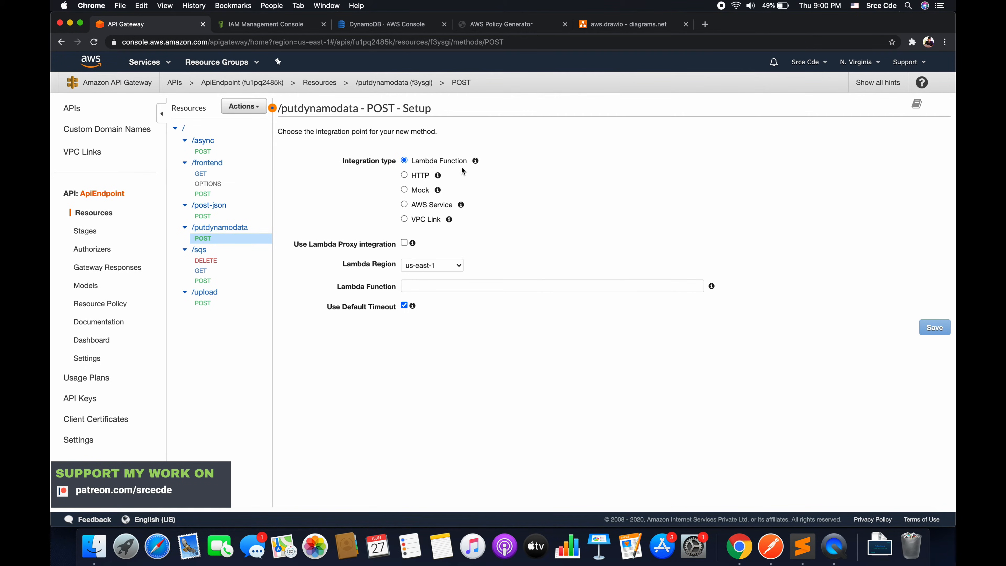
Step: Set the POST method's integration type to AWS Service, with region us-east-1 and service DynamoDB
left_click(404, 204)
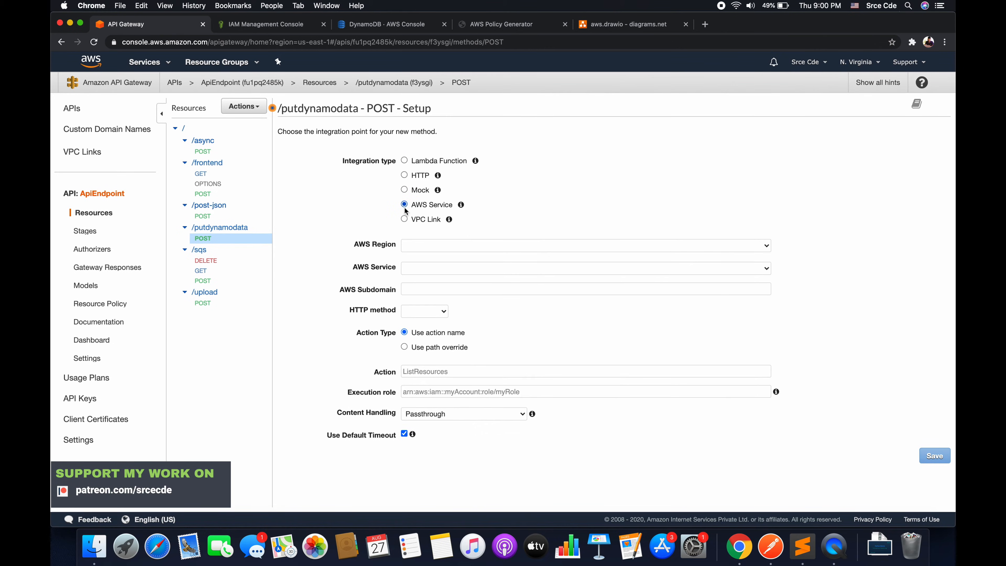
left_click(457, 247)
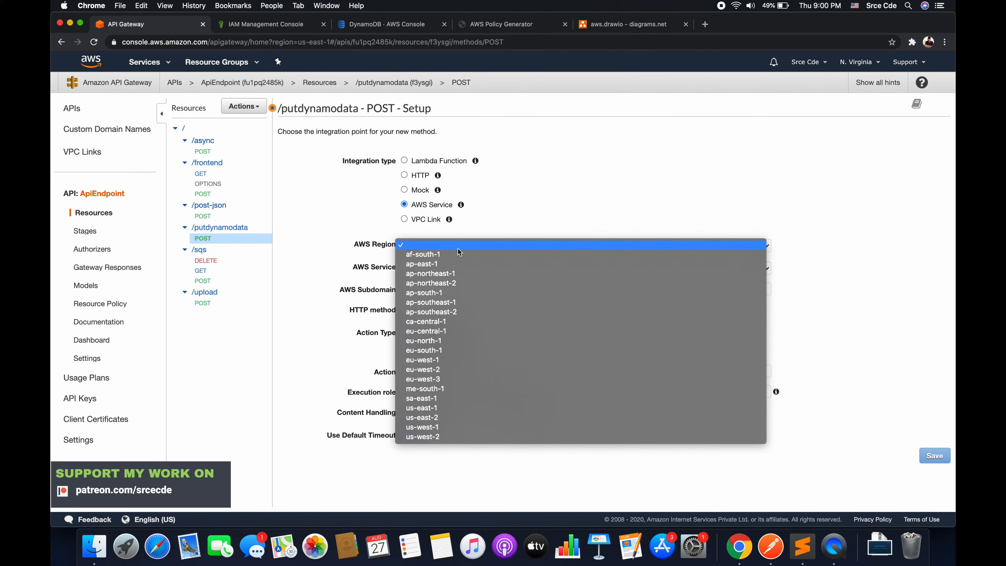
left_click(432, 409)
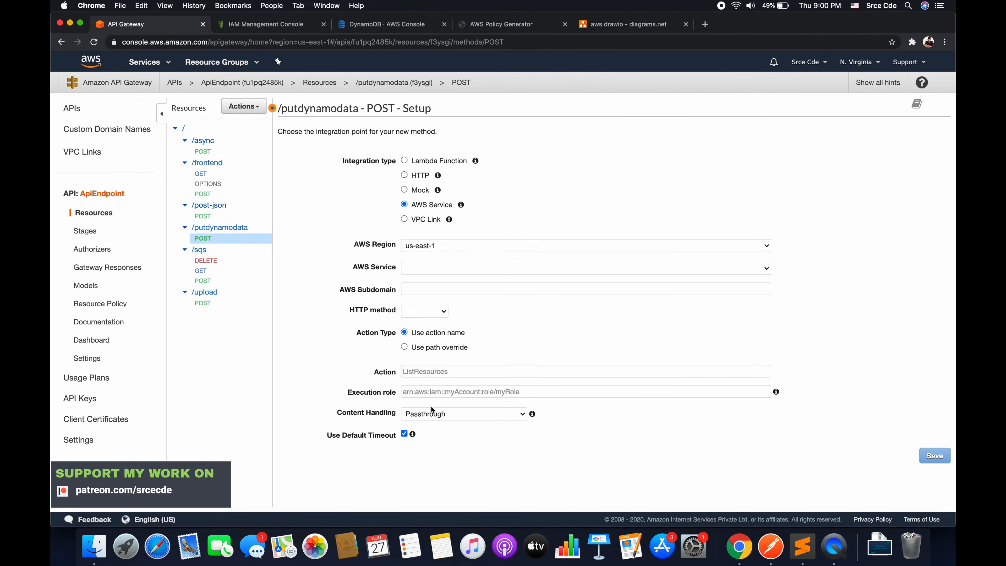
left_click(432, 270)
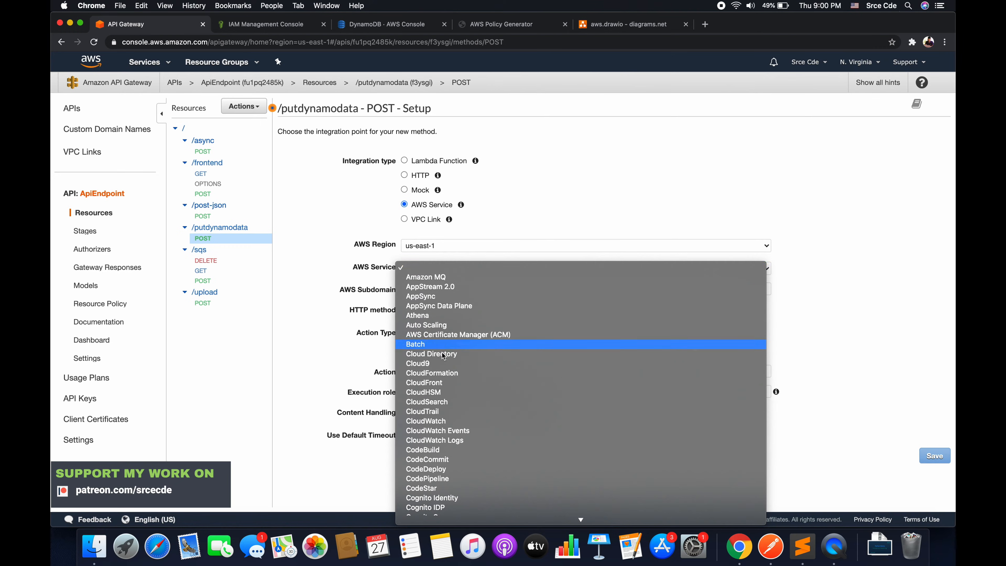
scroll(447, 402, "down", 3)
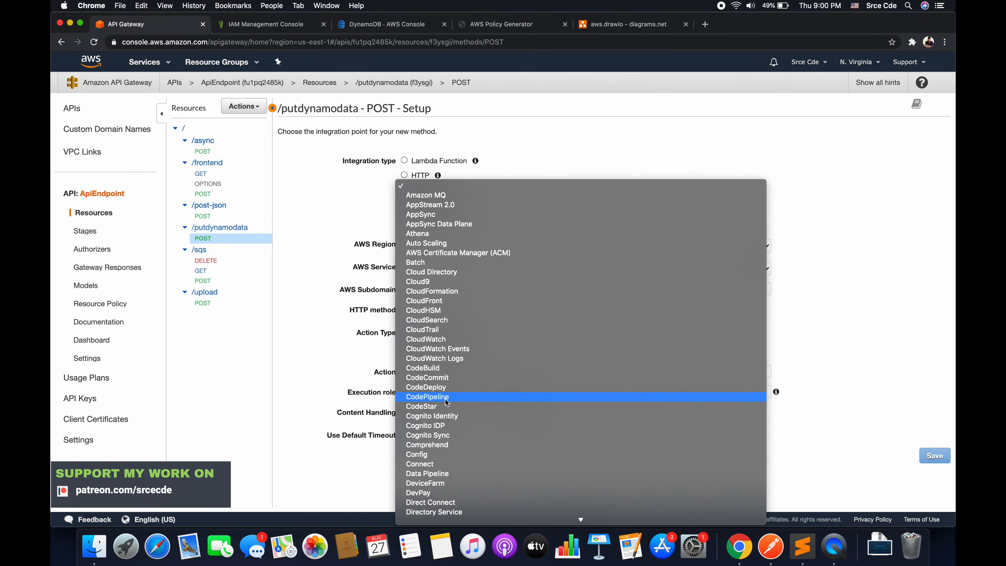
key("y")
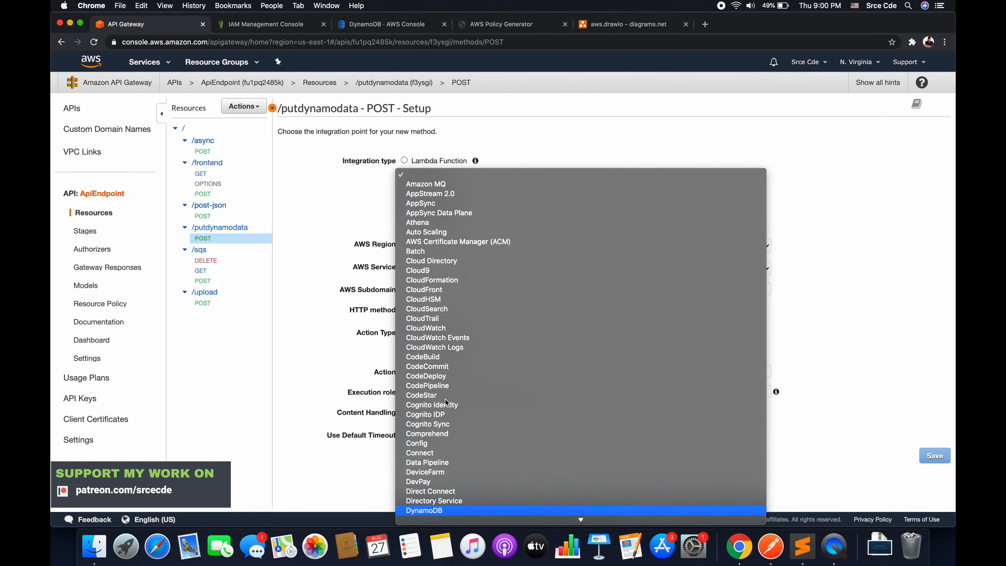
key("Return")
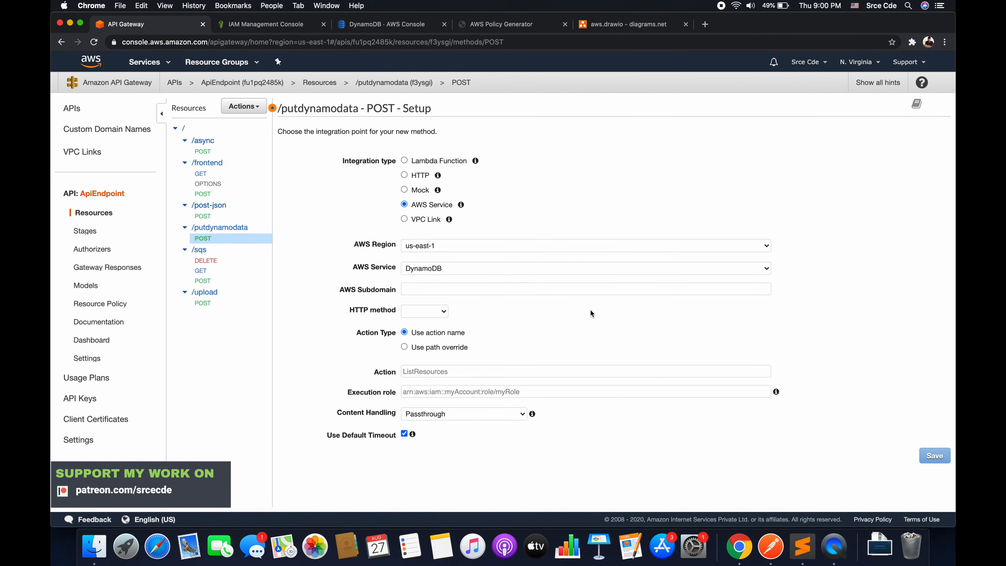
Step: Set the integration's HTTP method to POST and its action name to PutItem
left_click(425, 312)
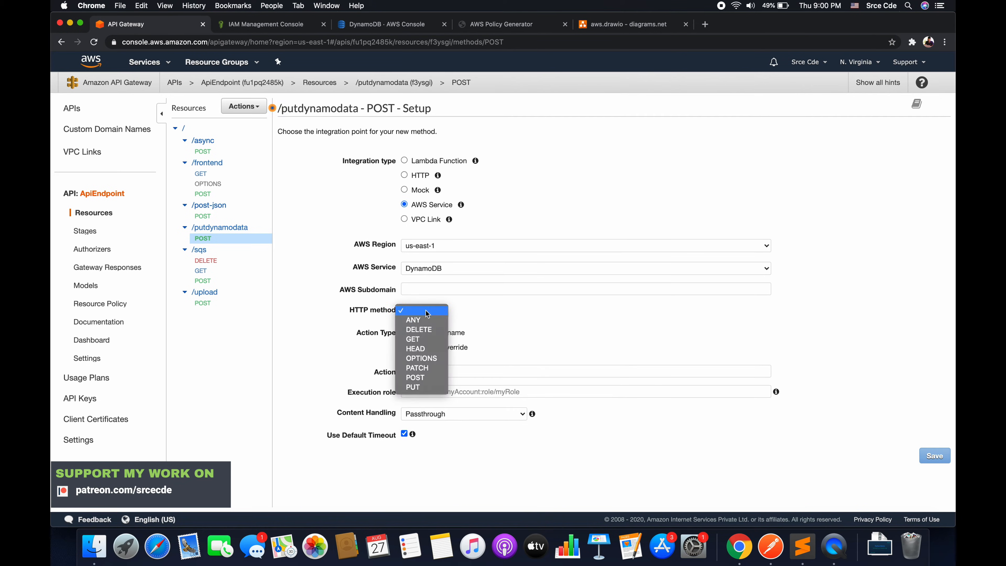
left_click(419, 378)
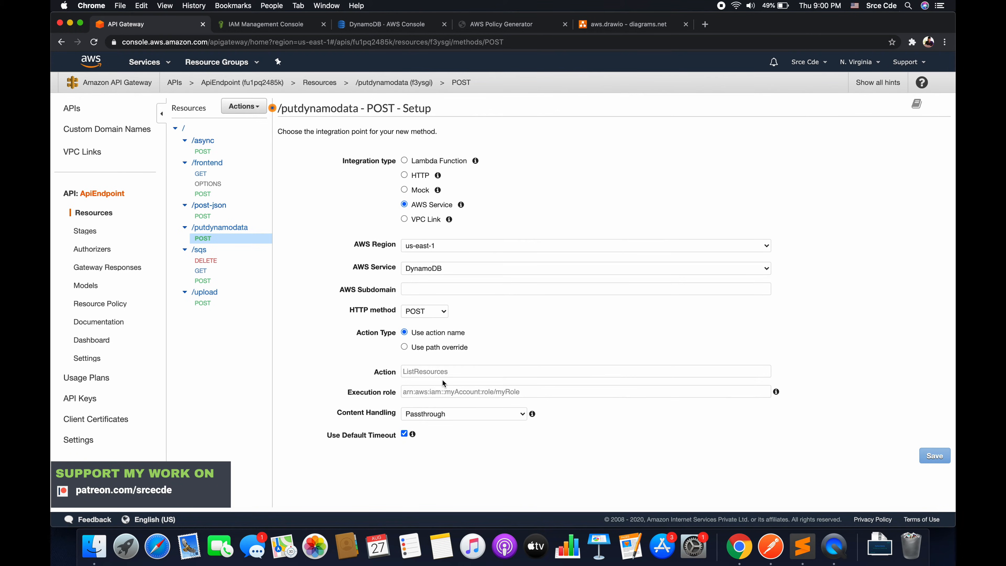
left_click(431, 373)
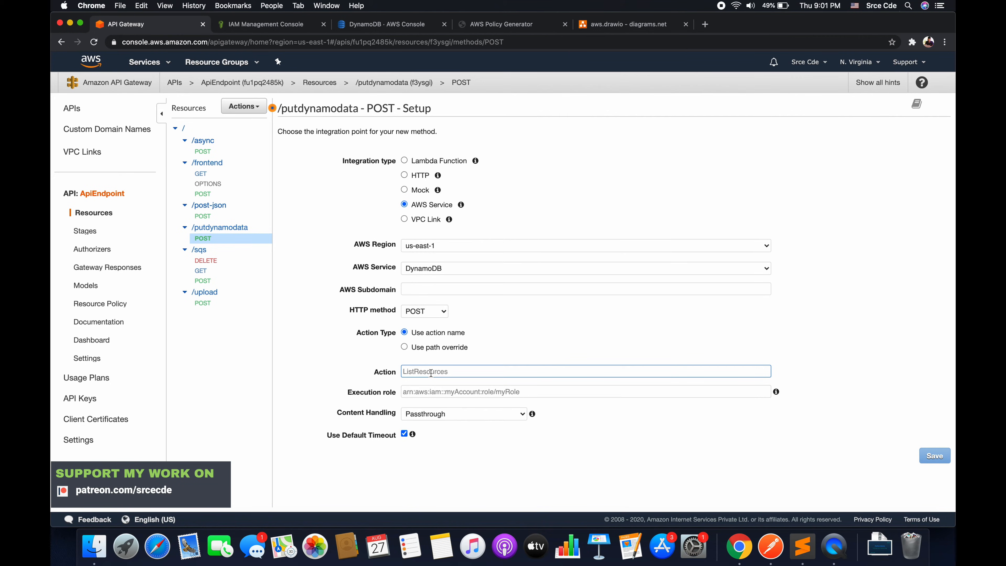
type("PutItem")
Step: Copy the api_dynamodb role's ARN from the IAM console, paste it as the integration's execution role and save the method setup
left_click(274, 24)
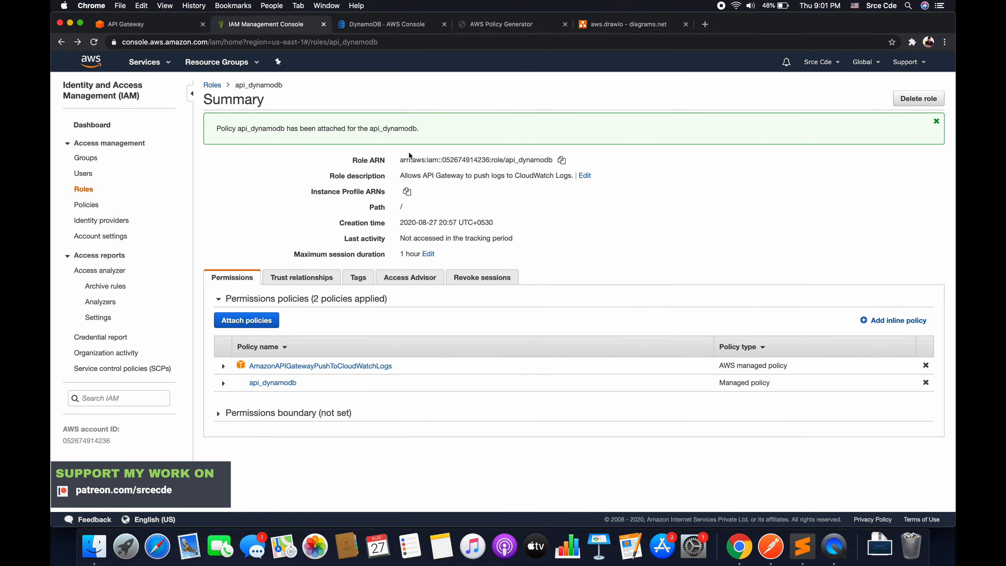
left_click(562, 164)
left_click(126, 26)
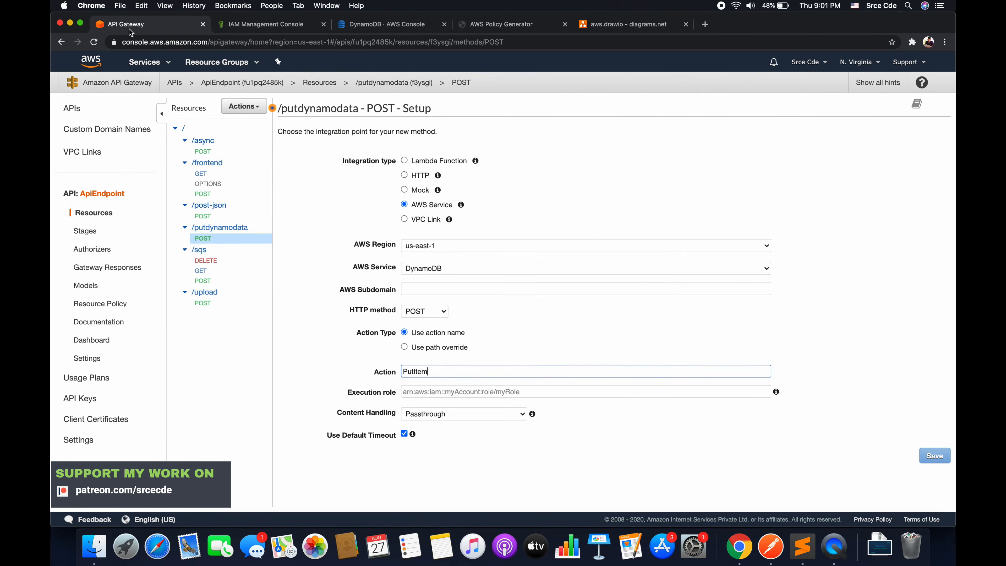
left_click(415, 392)
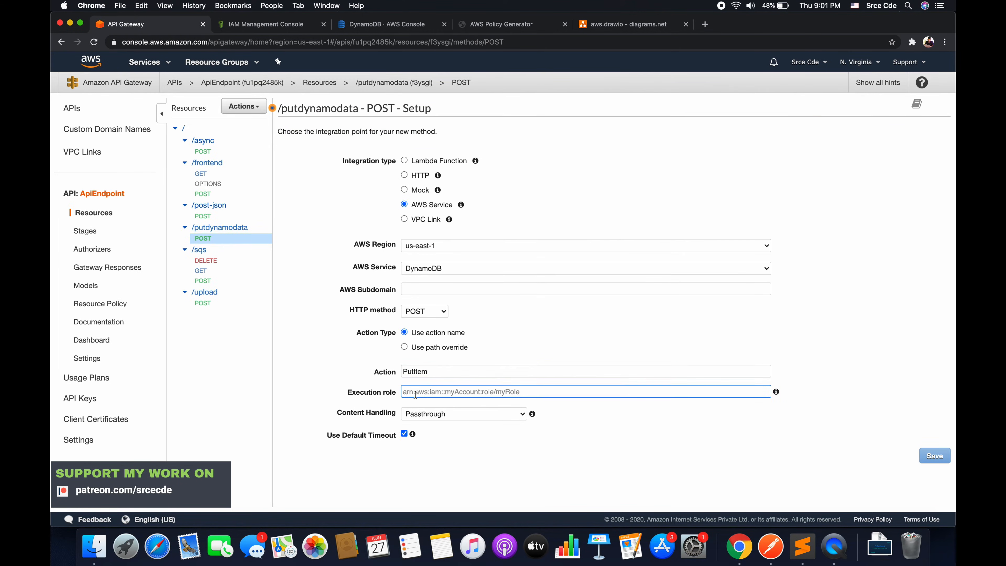
key("super+v")
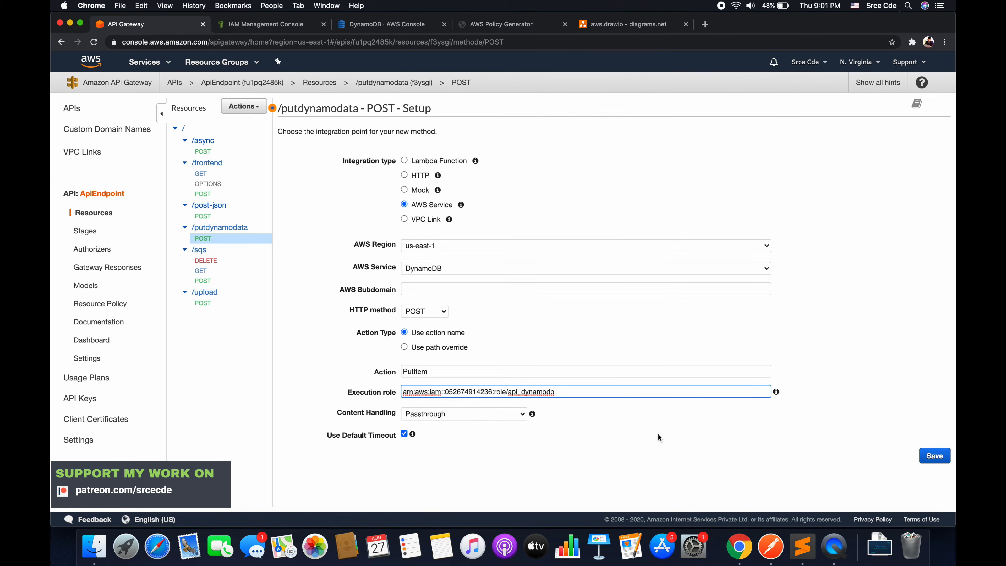
left_click(934, 456)
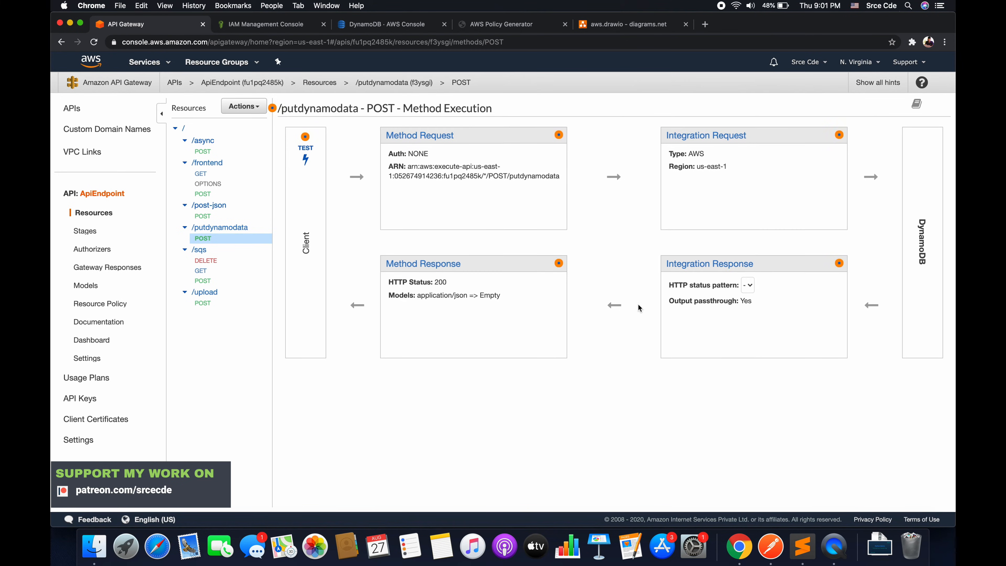
Step: Check the steps in the aws.drawio diagram, and expand the mapping templates in the /putdynamodata POST integration request
left_click(625, 24)
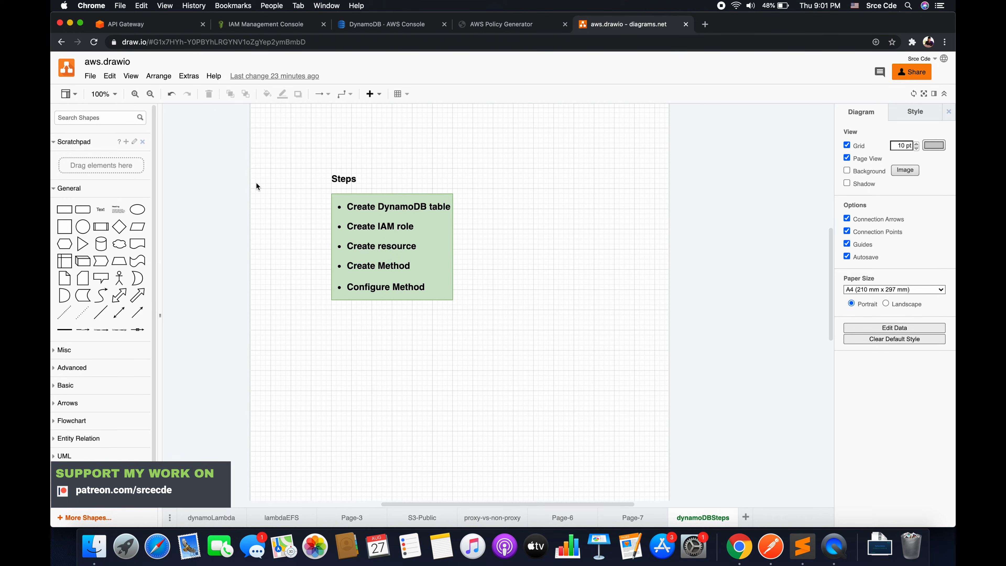
left_click(147, 31)
left_click(669, 262)
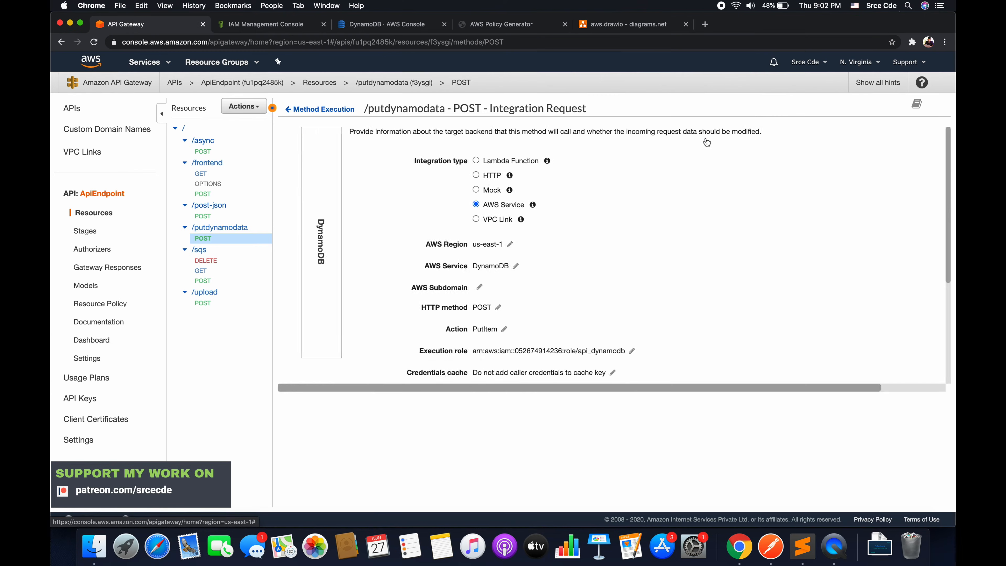
scroll(509, 374, "down", 2)
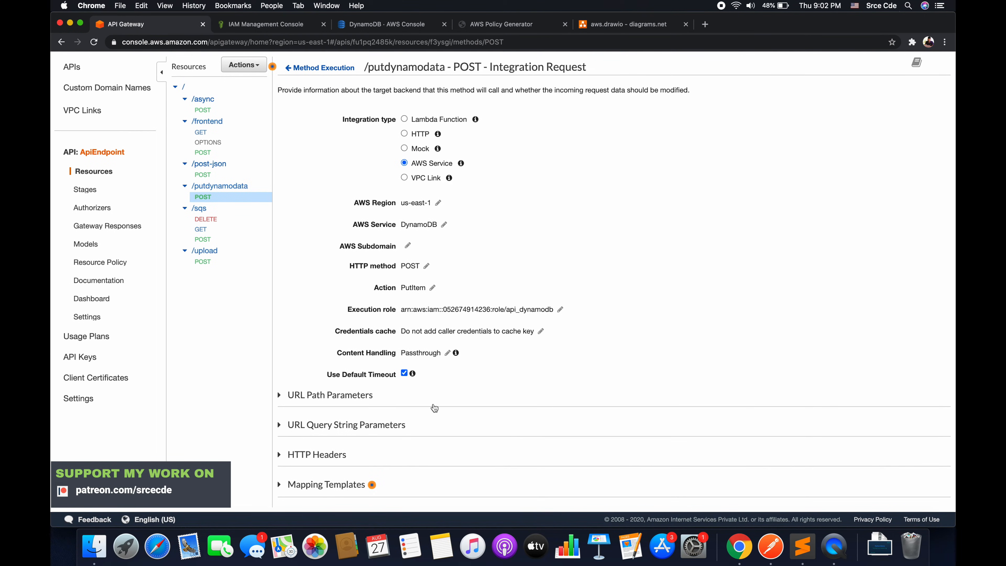
scroll(442, 284, "down", 2)
left_click(337, 490)
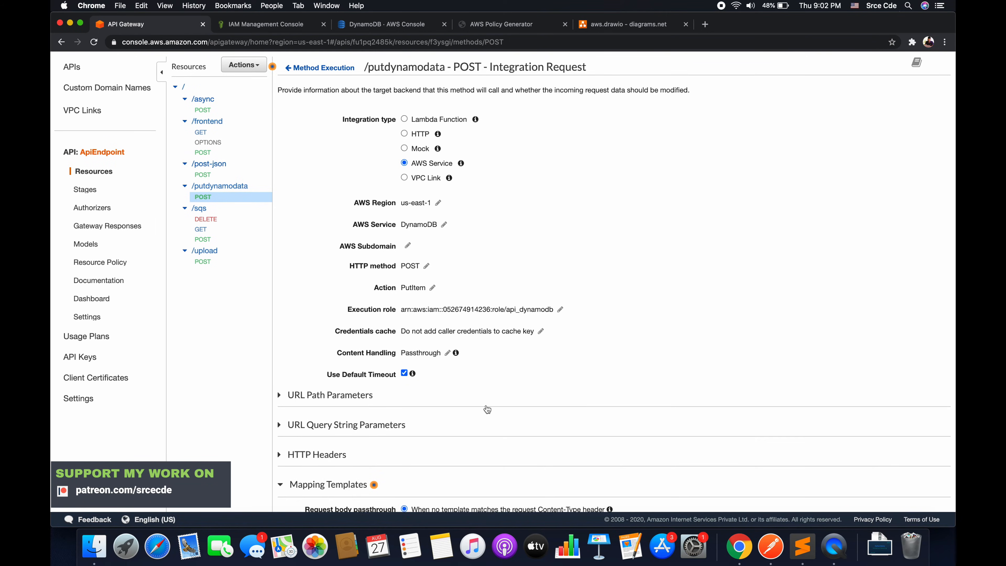
scroll(483, 409, "down", 3)
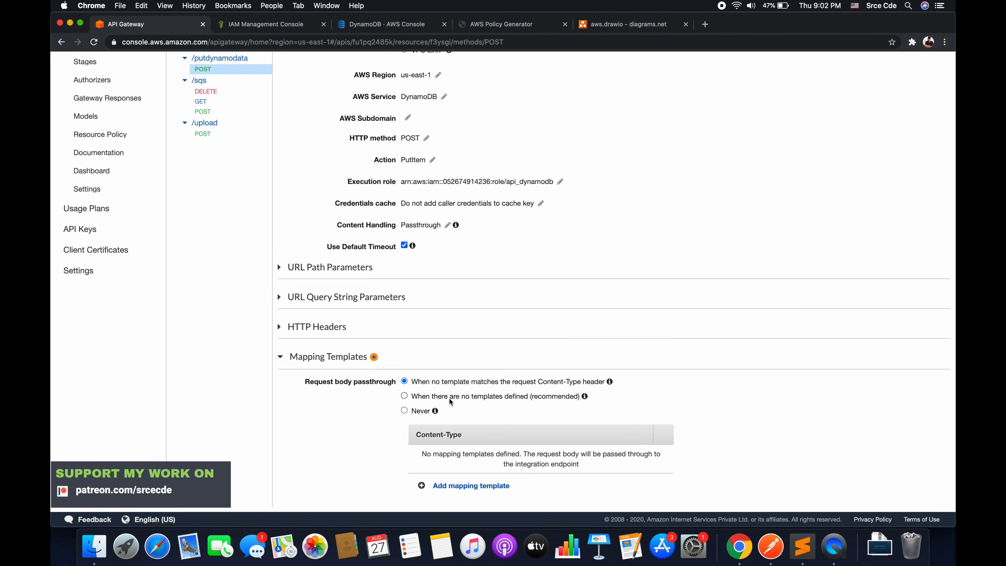
Step: Set request body passthrough to "When there are no templates defined (recommended)" and add a mapping template for content type application/json
left_click(470, 397)
scroll(470, 395, "down", 1)
left_click(484, 493)
type("application/json")
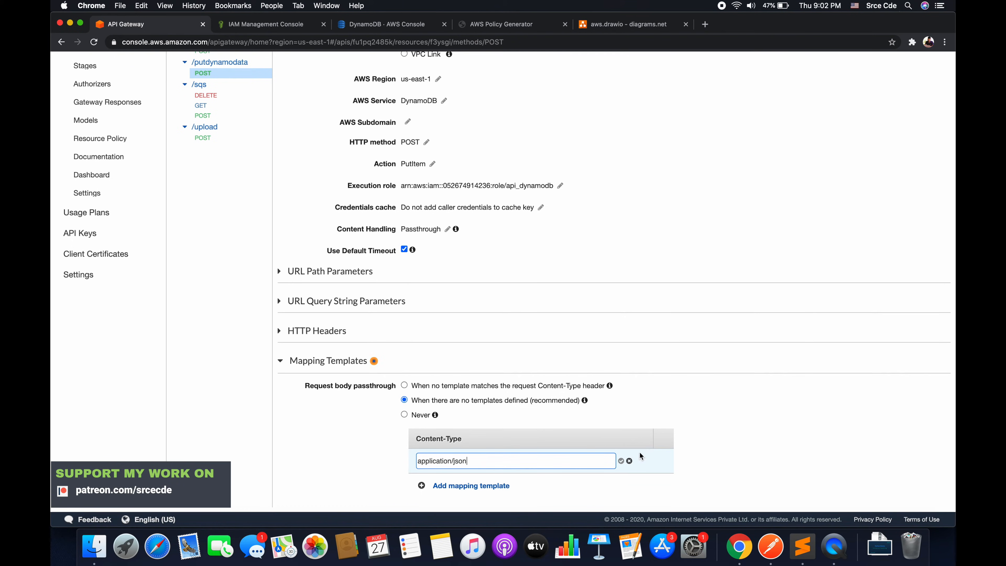
left_click(621, 461)
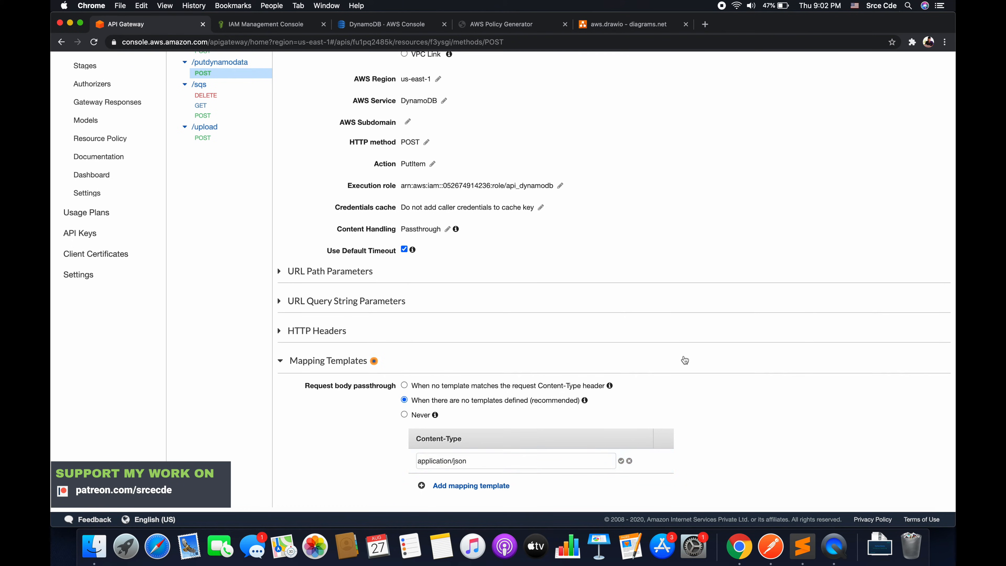
scroll(679, 392, "down", 5)
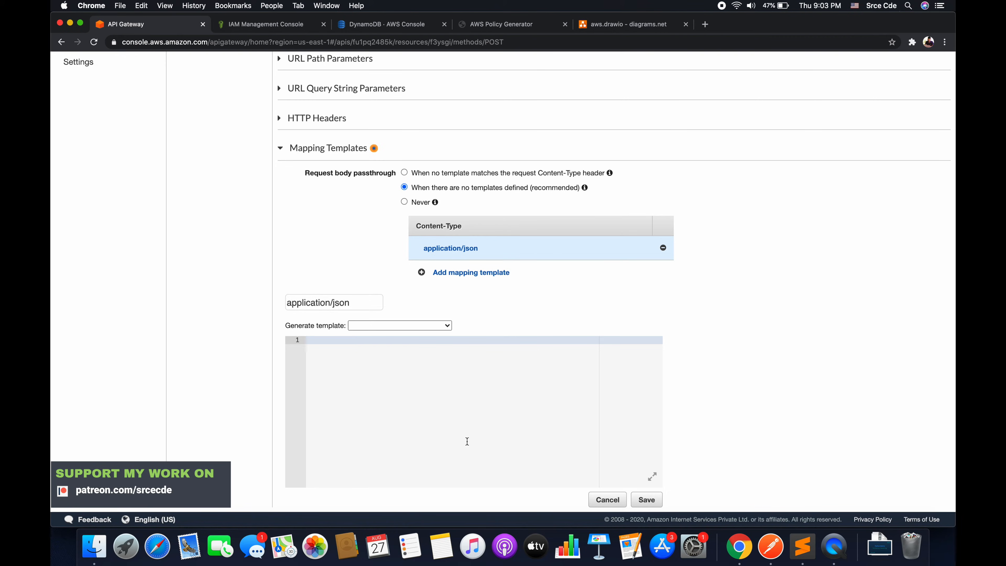
Step: Start the mapping template with a JSON object whose "TableName" is "apidemo", copying the table name from the DynamoDB console
type("{")
key("Return")
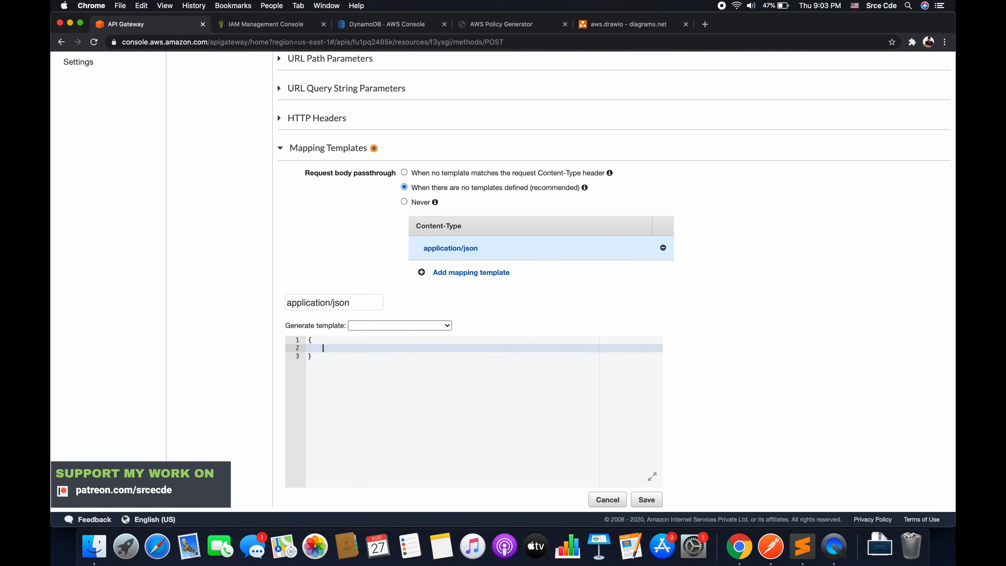
type("\"\"")
key("Left")
type("TableName\":")
left_click(383, 23)
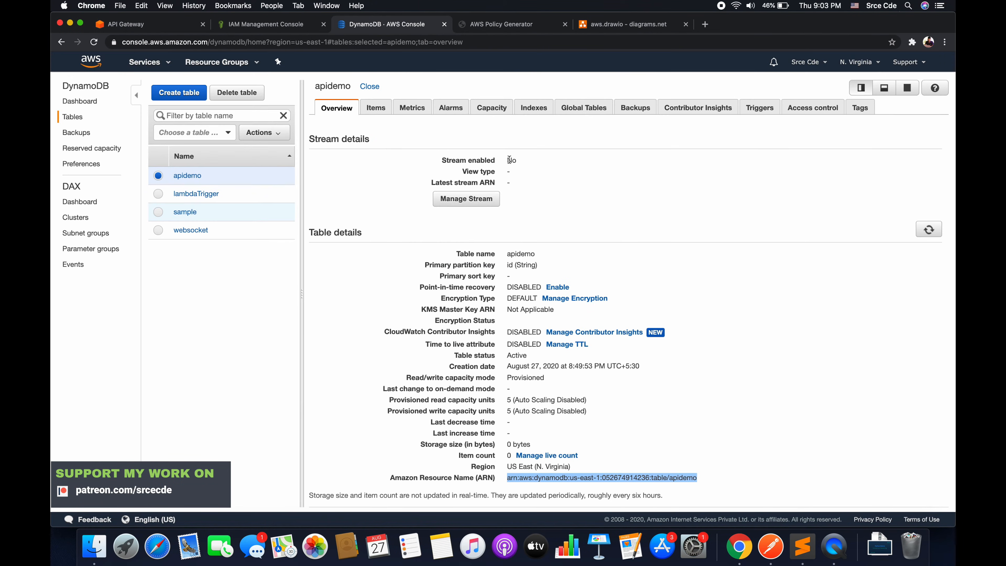
double_click(526, 256)
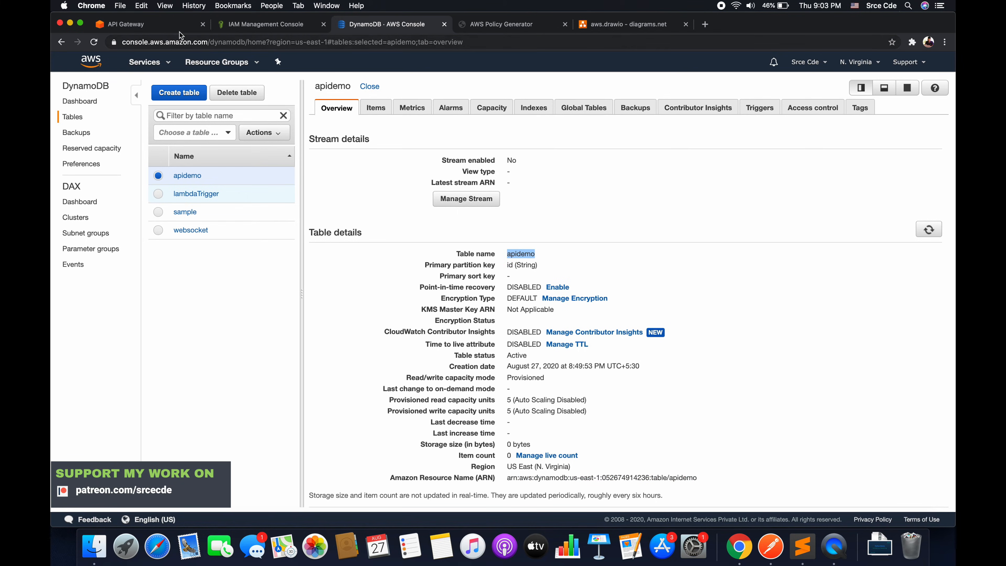
left_click(170, 29)
key("super+v")
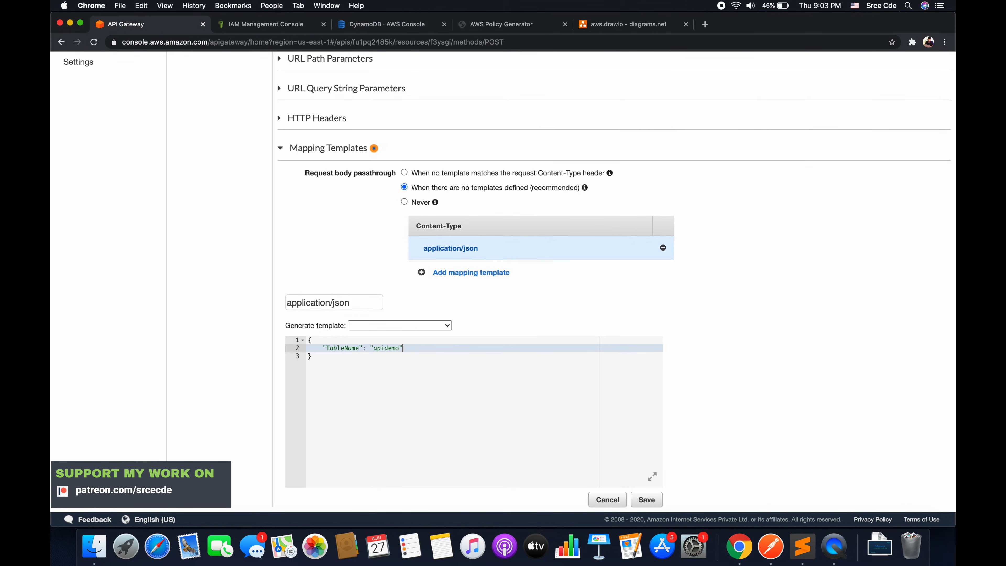
Step: Add an empty "Item" object below the TableName entry in the mapping template
type(",")
key("Return")
type("\"")
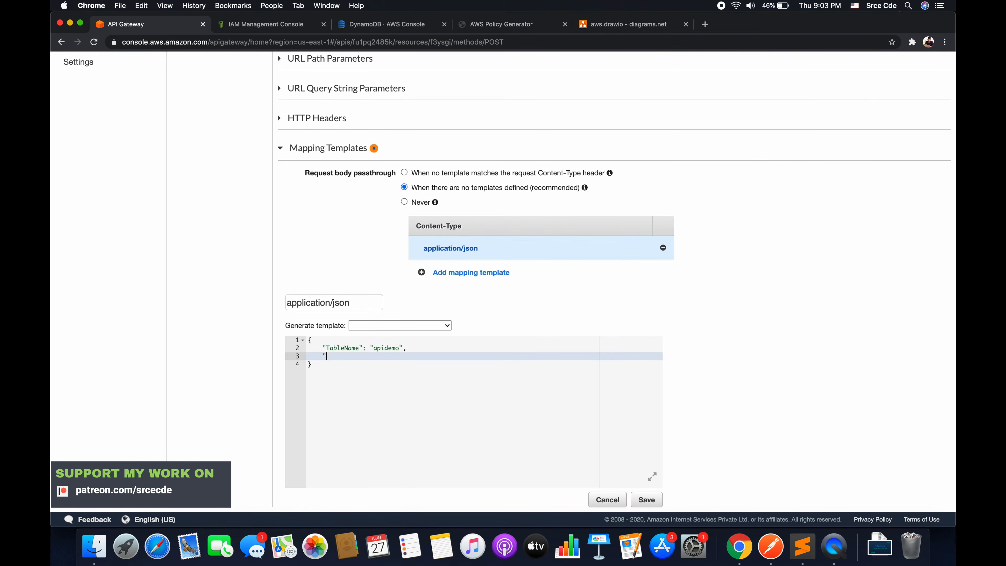
type("Itea")
type("m\"")
key("Left")
key("Left")
key("BackSpace")
type(": {}")
key("Left")
key("Return")
key("Return")
key("Up")
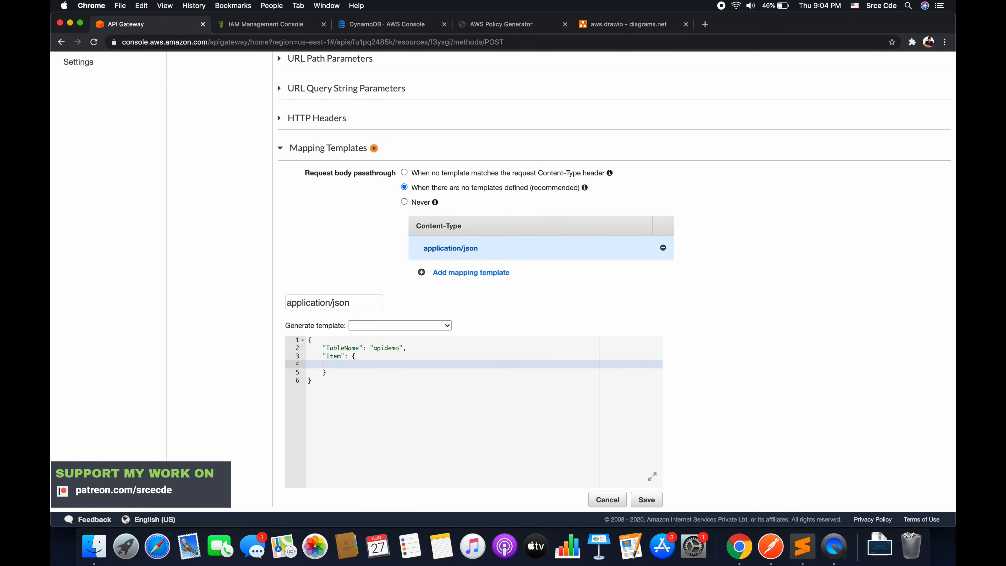
Step: Inside Item, add an "id" attribute with the value {"S": "$context.requestId"}
type("\"")
type("id")
type(":")
type(" {")
type("\"\"")
type("S")
type(": \"\"")
type("$")
type("context")
type(".request")
type("Id")
key("Right")
key("Right")
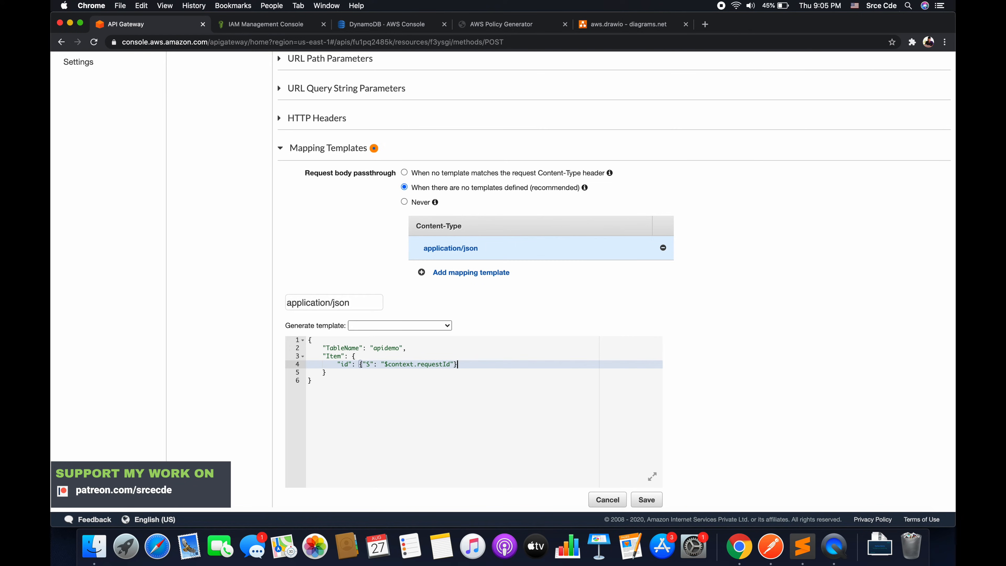
Step: Add a "message" attribute below id and give it a copy of the id attribute's value
type(",")
key("Return")
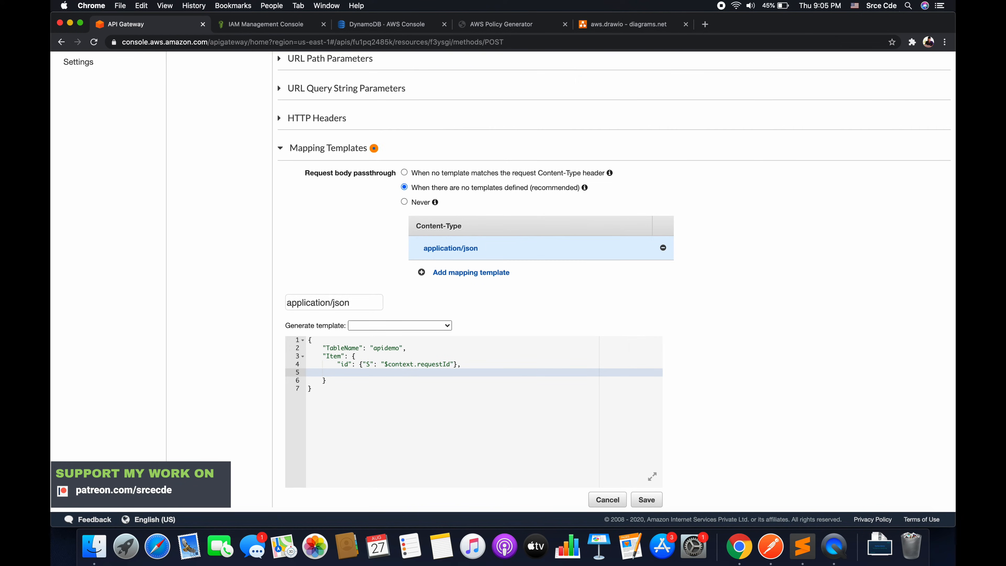
type("\"\"")
type("message")
type(":")
key("Up")
key("Left")
key("Left")
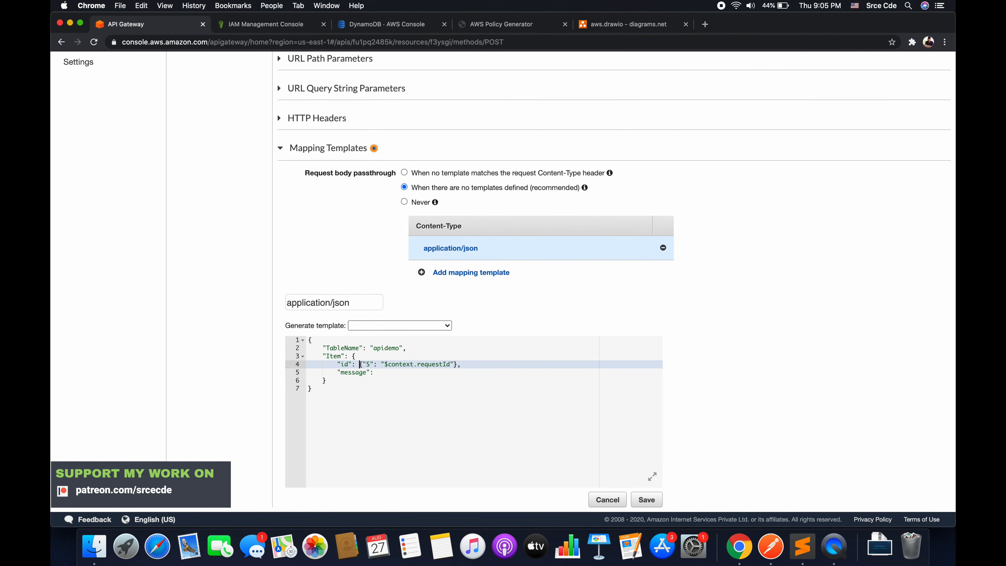
key("shift+super+Right")
key("shift+Left")
key("shift+Right")
key("super+c")
key("Down")
key("super+v")
Step: Replace the message attribute's quoted string value with $input.json('$.message')
key("Left")
key("alt+shift+Left")
key("alt+shift+Left")
key("alt+shift+Left")
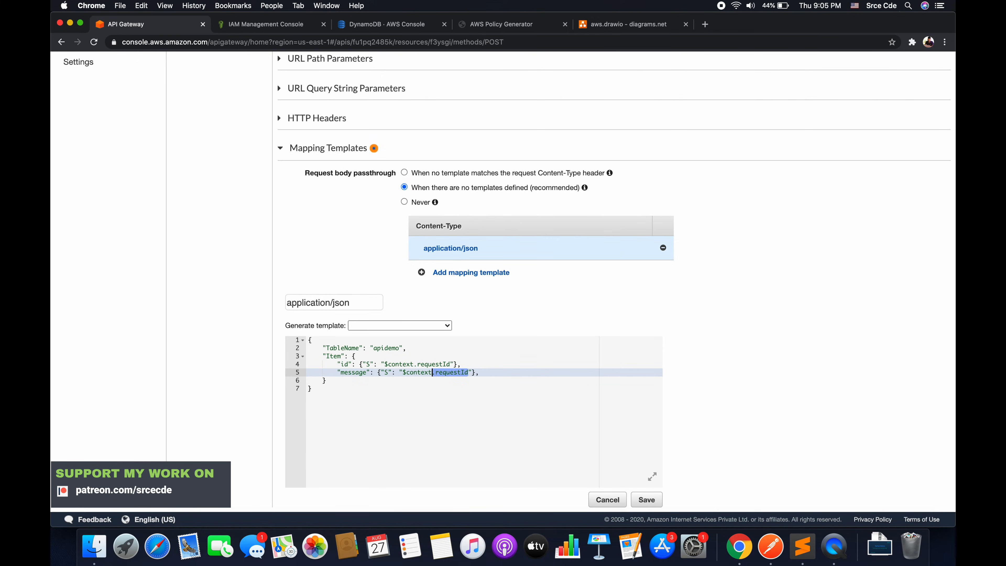
key("BackSpace")
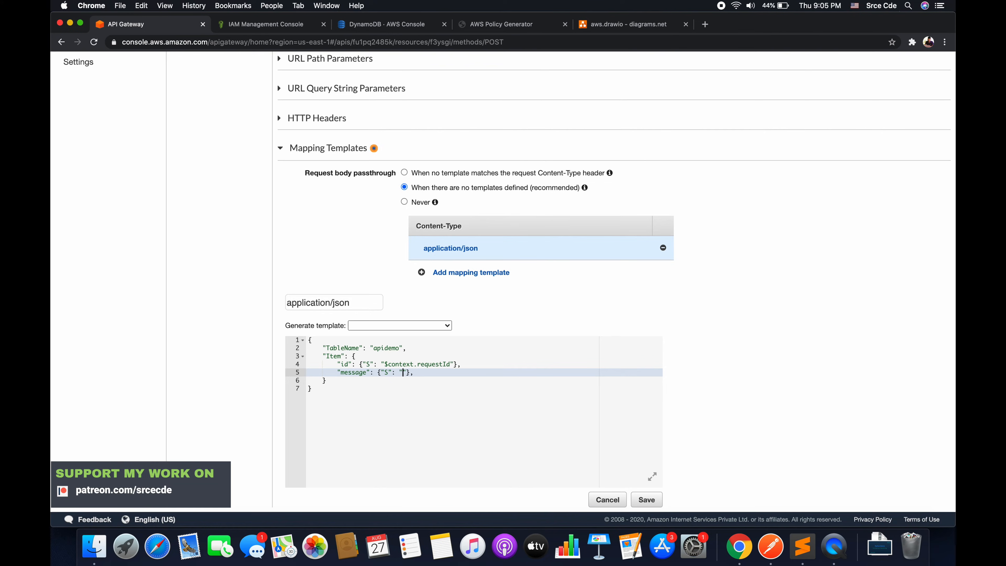
key("BackSpace")
type("$inout.json")
key("Left")
key("Left")
key("Left")
key("Left")
key("BackSpace")
type("p")
key("Right")
key("Right")
key("Right")
type("(")
type(")")
type("''")
type("$")
type(".")
type("message")
double_click(463, 373)
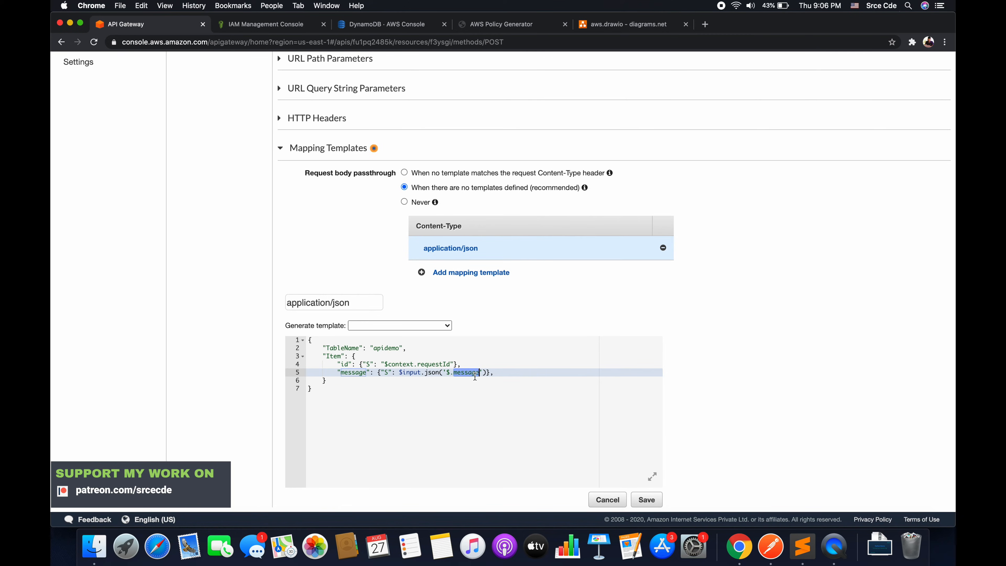
Step: Add a "token" attribute below message and give it a copy of the message attribute's value
key("End")
key("Return")
type("\"\"")
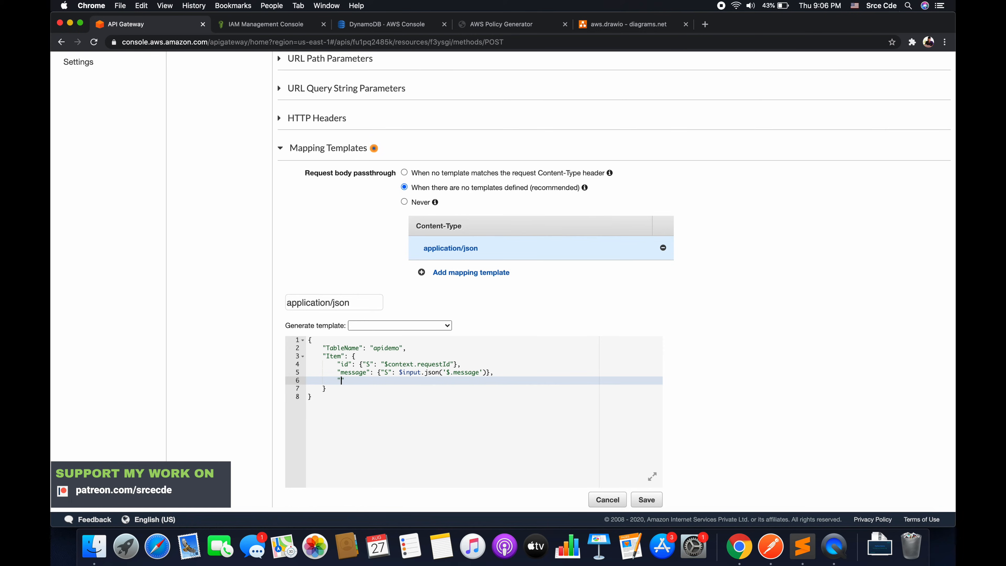
type("token")
type(":")
key("Up")
key("Right")
key("shift+End")
key("shift+Left")
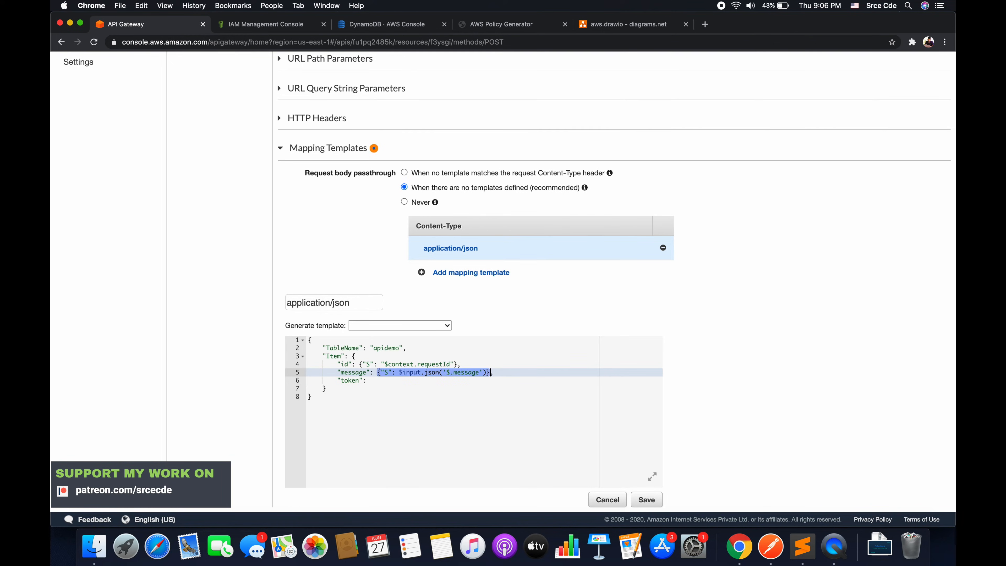
key("Down")
key("Down")
key("Up")
key("End")
key("super+v")
Step: Change the token attribute's value to $input.params('tokenvalue') and save the mapping template
key("Left")
key("Left")
key("Left")
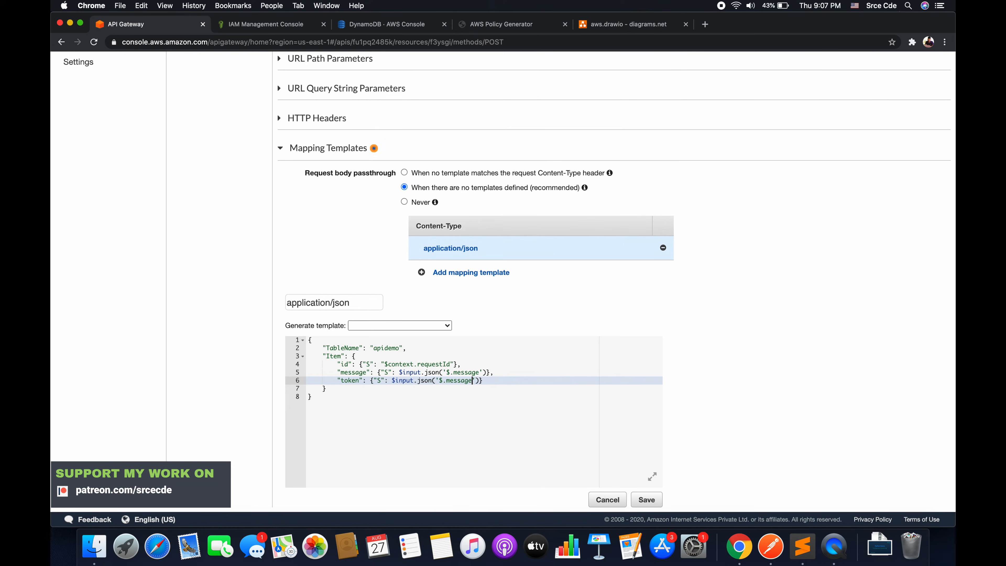
key("Left")
key("Left")
double_click(421, 381)
left_click_drag(432, 381, 480, 381)
key("BackSpace")
type("params")
type("(")
type("''")
type("tok")
type("en")
type("value")
left_click(511, 406)
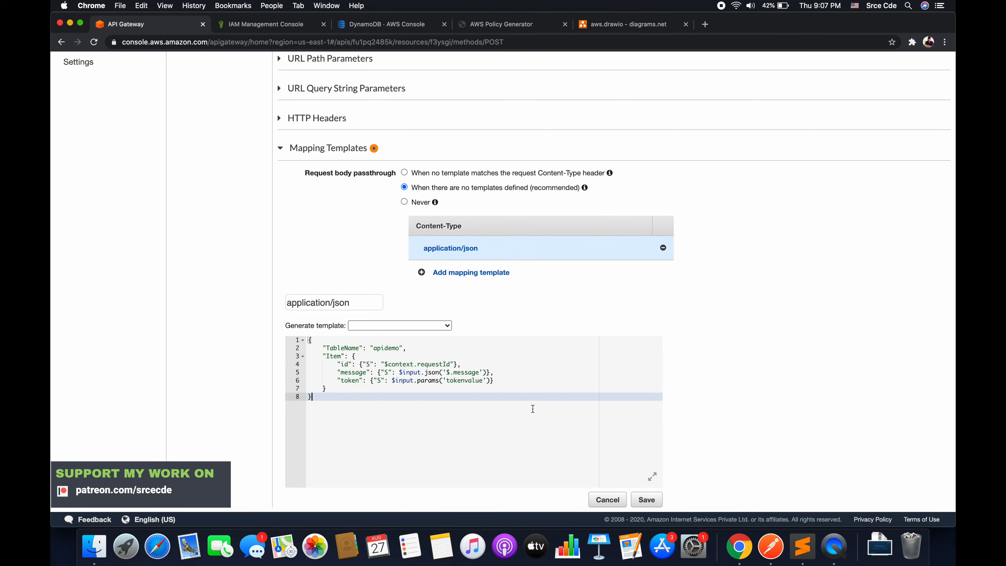
left_click(646, 500)
scroll(794, 418, "up", 10)
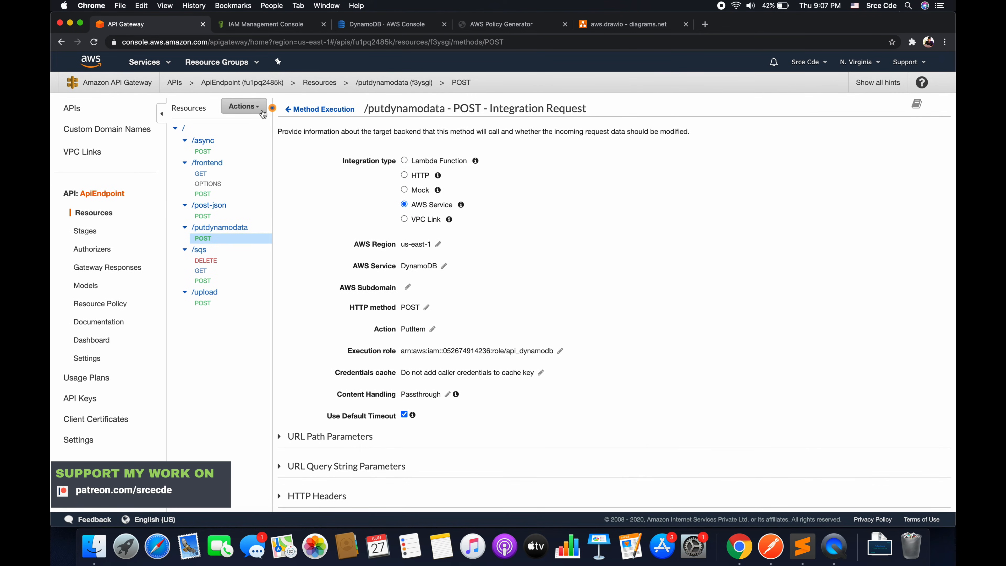
Step: In the POST method request, add a URL query string parameter named tokenvalue and make it required
left_click(320, 110)
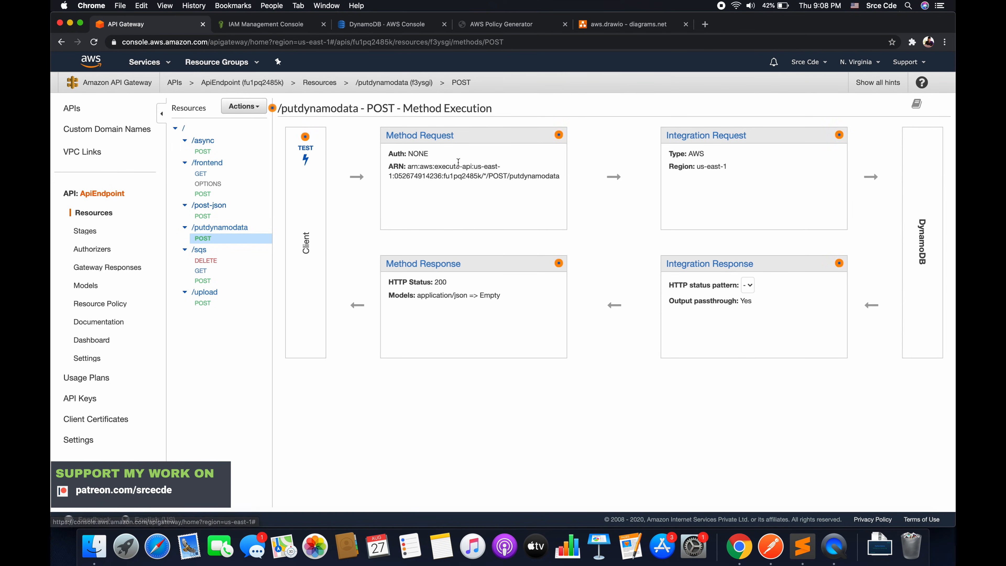
left_click(438, 137)
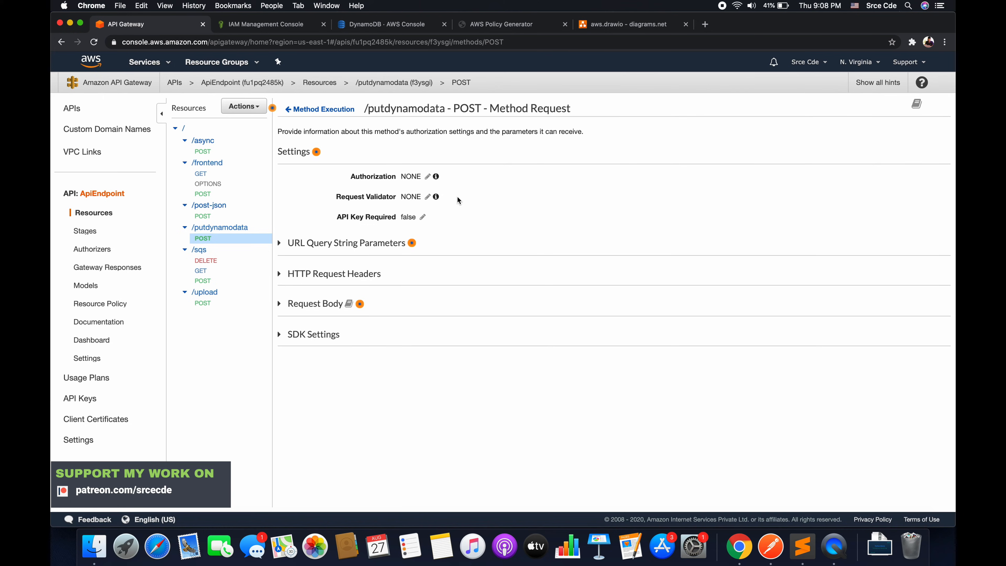
left_click(334, 248)
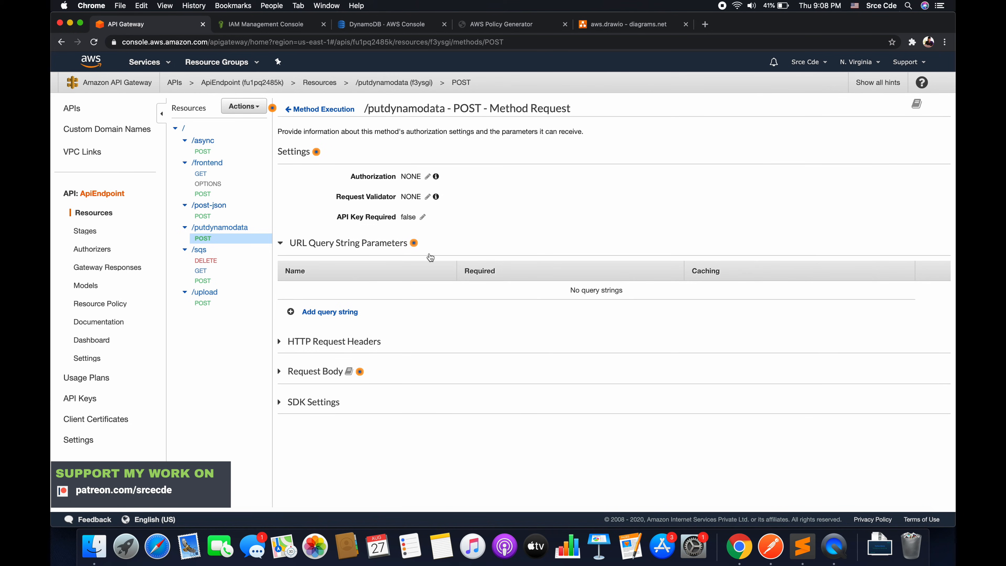
left_click(340, 315)
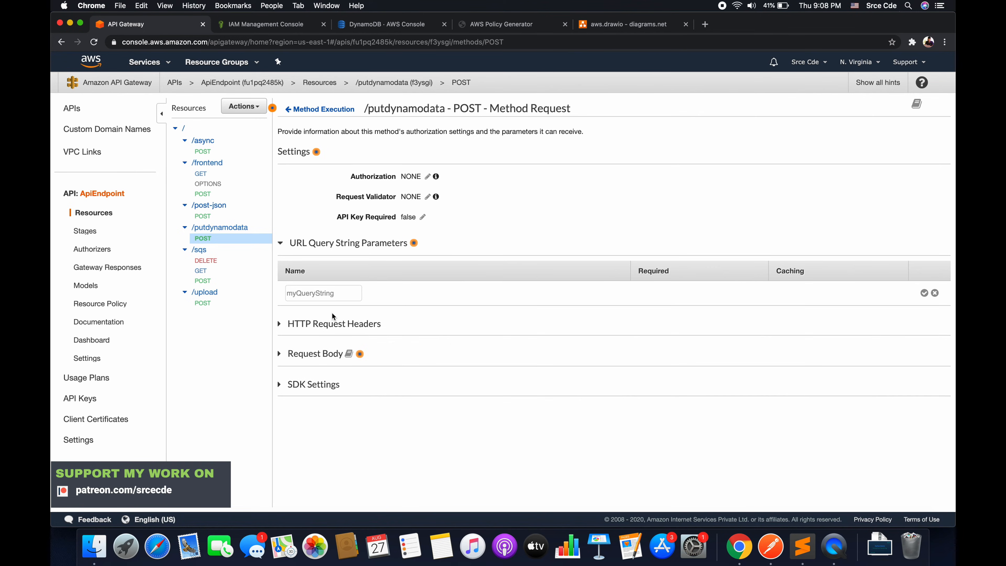
left_click(313, 298)
type("to")
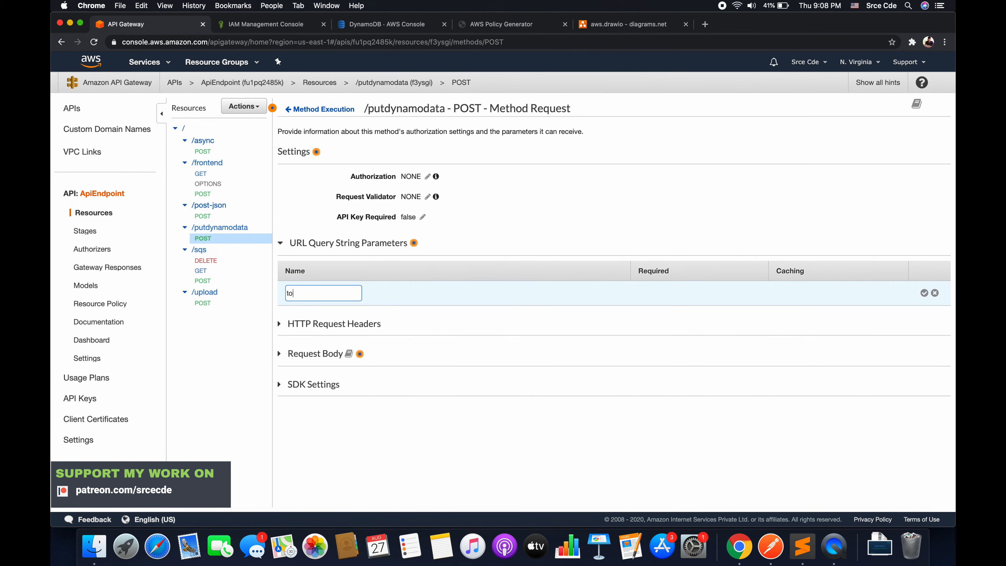
type("kenvalue")
left_click(927, 296)
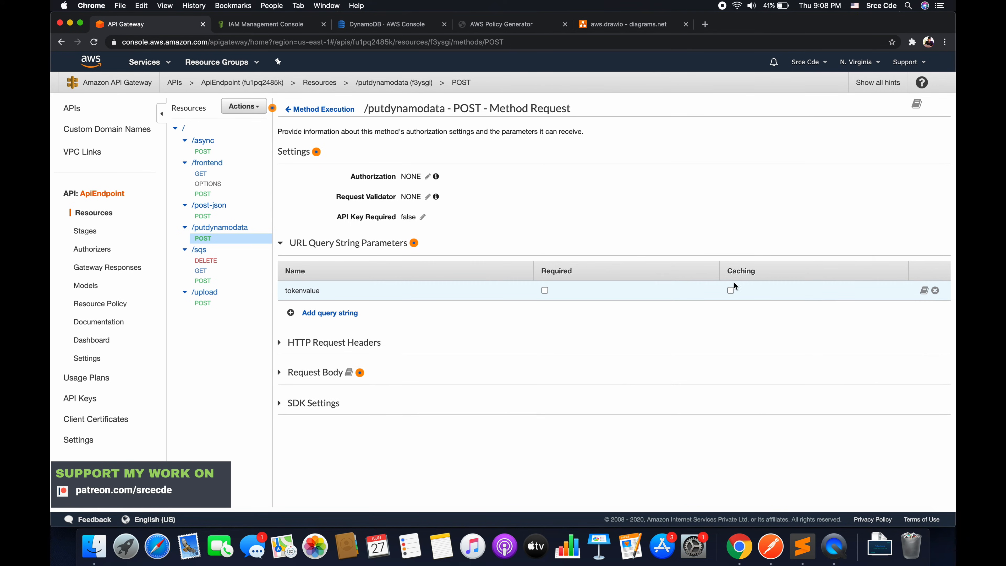
left_click(545, 290)
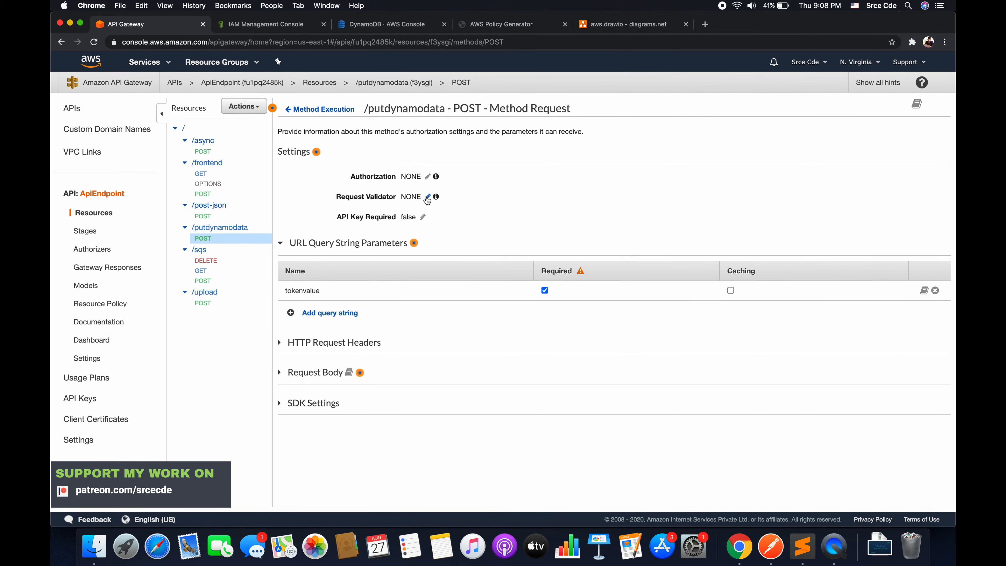
Step: Set the method's request validator to "Validate query string parameters and headers" and confirm it
left_click(428, 197)
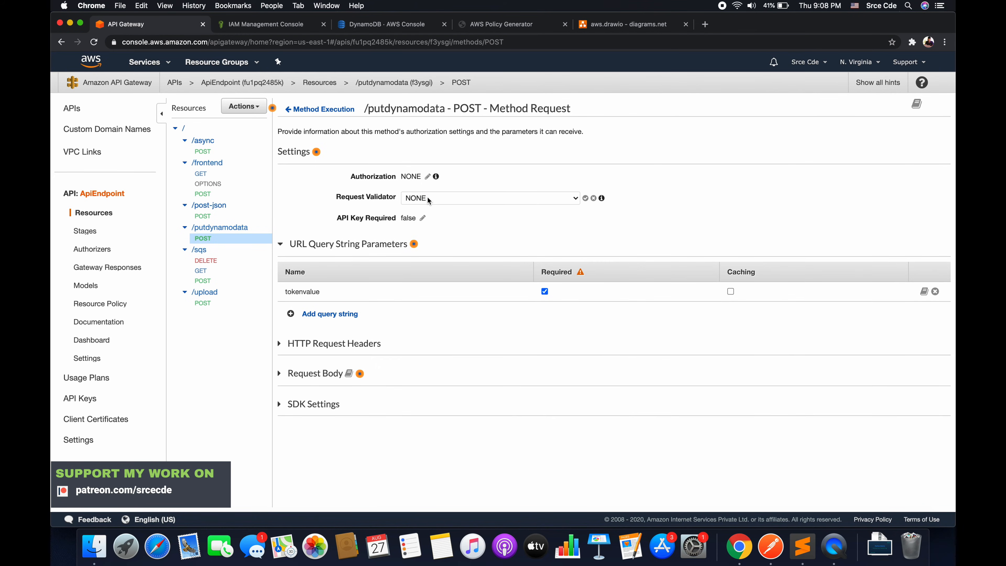
left_click(456, 199)
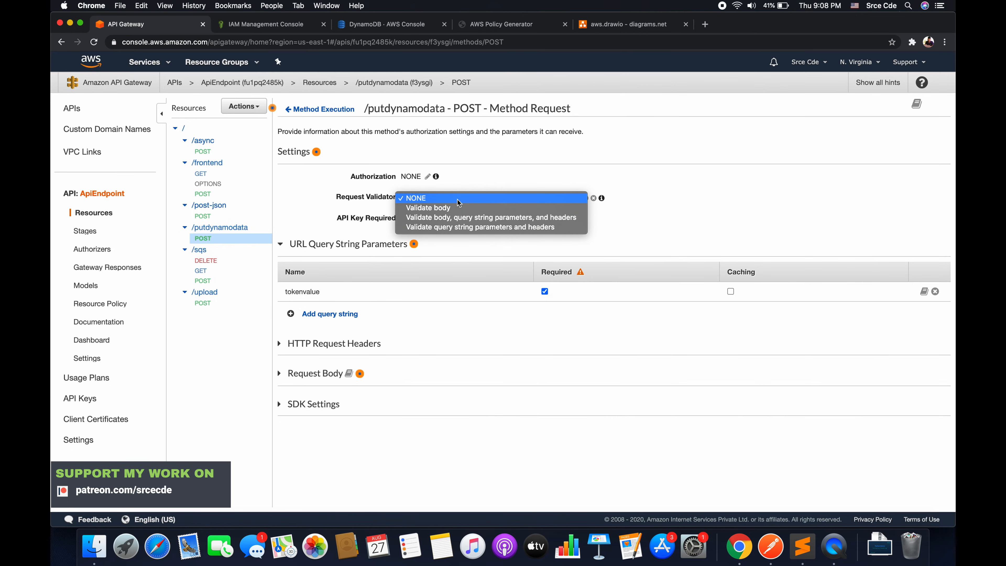
left_click(469, 227)
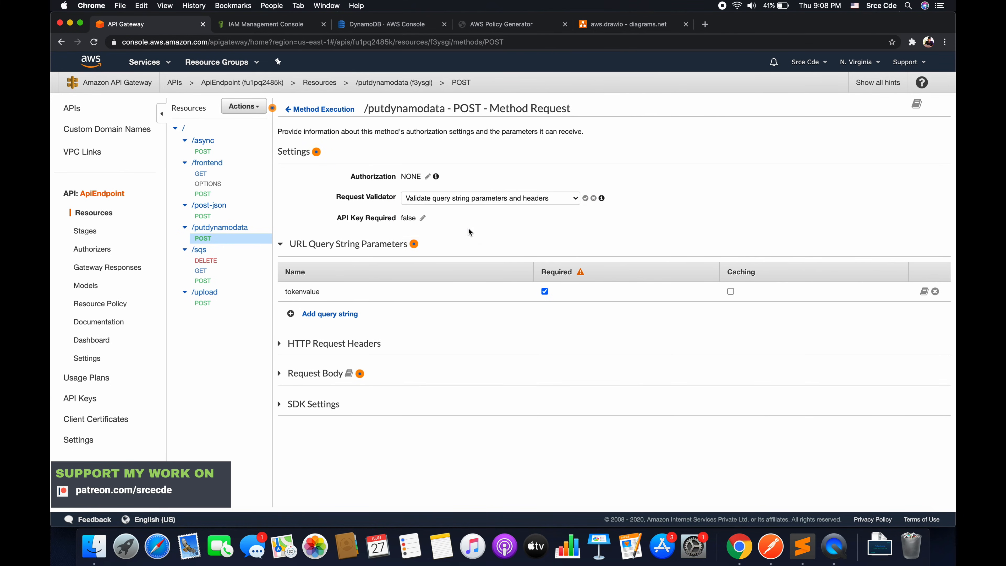
left_click(586, 199)
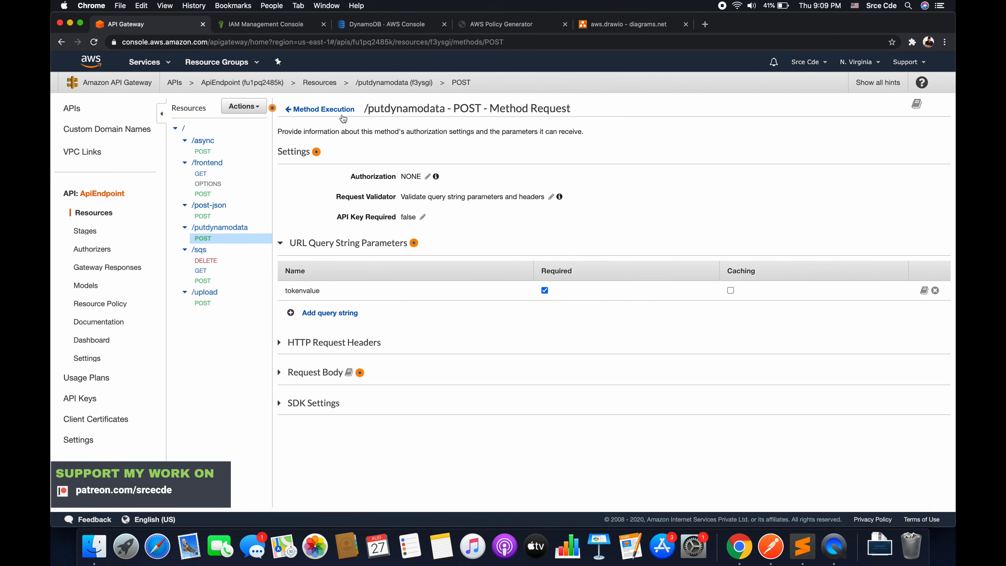
Step: Return to the method execution overview and deploy the API to the v1 stage
left_click(331, 111)
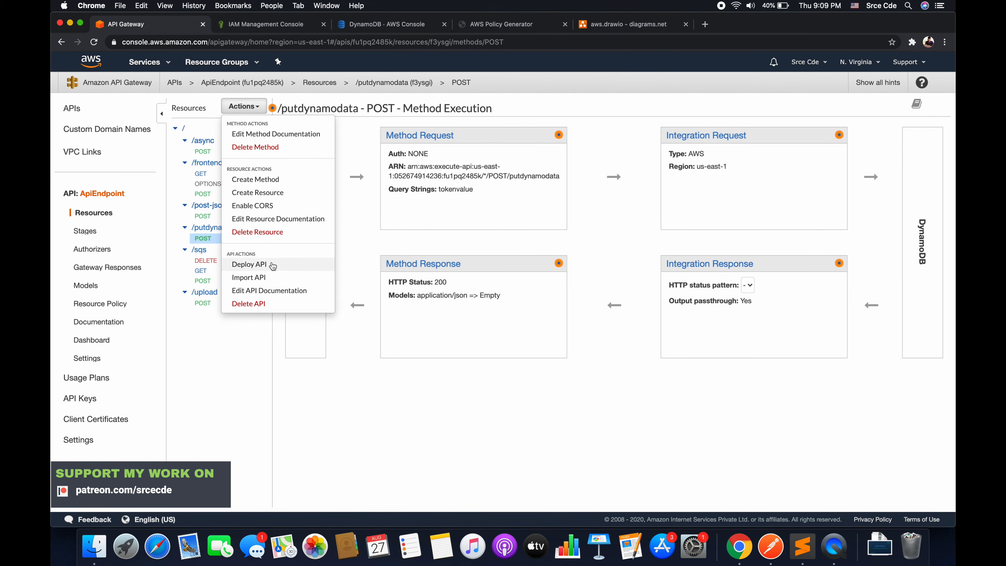
left_click(258, 264)
left_click(548, 150)
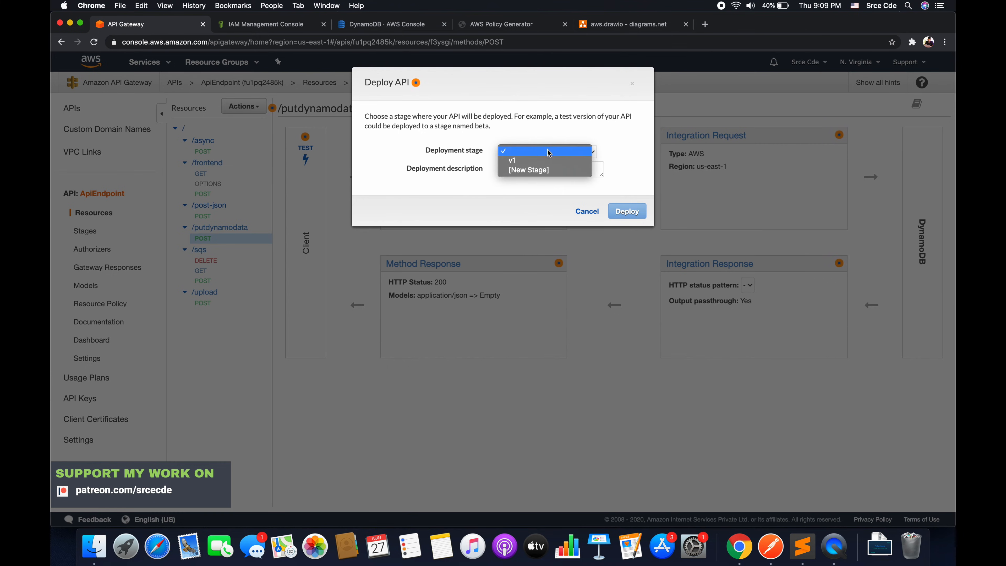
left_click(547, 158)
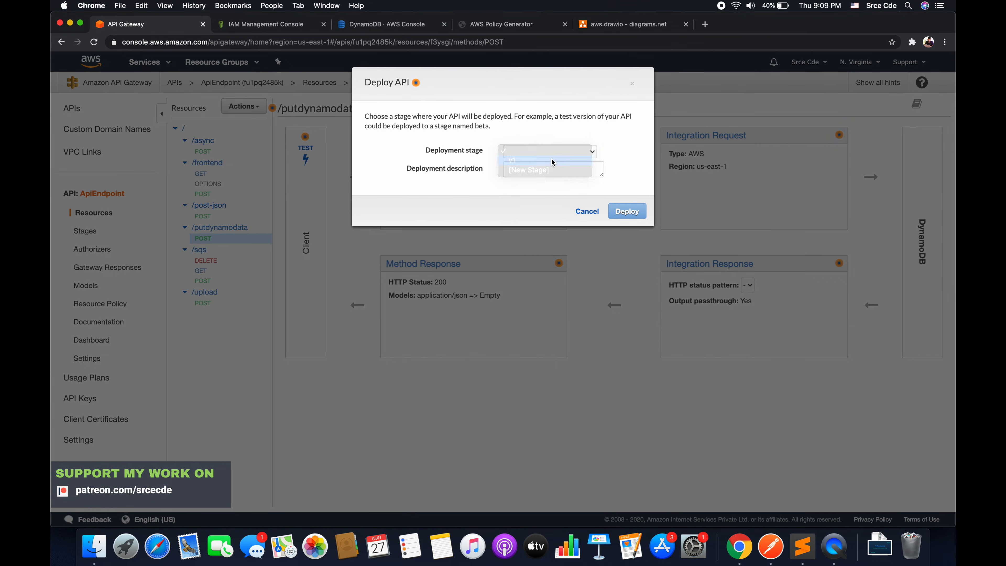
left_click(628, 210)
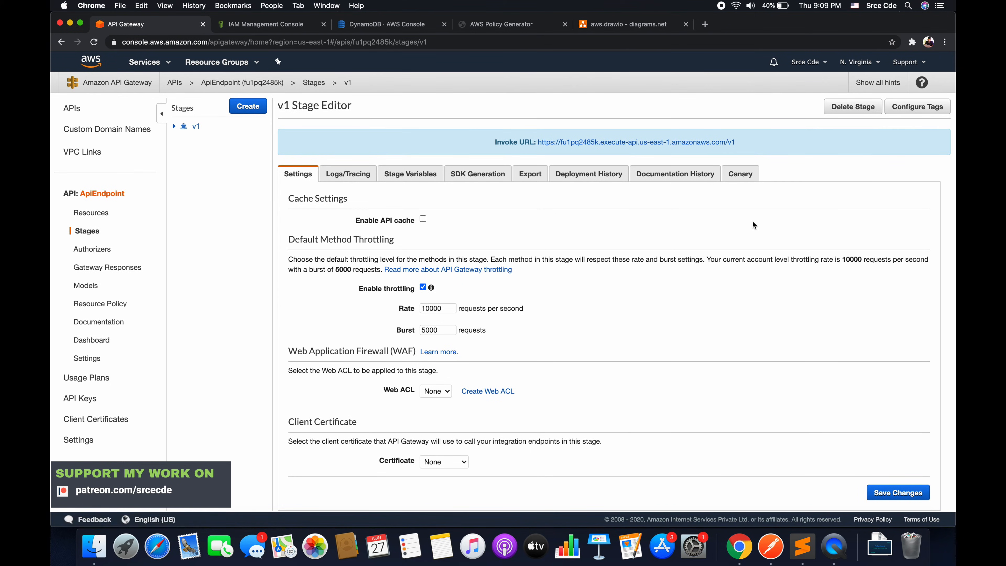
Step: Copy the v1 stage's invoke URL and switch to the untitled request in Postman
left_click_drag(748, 148, 543, 150)
key("super+c")
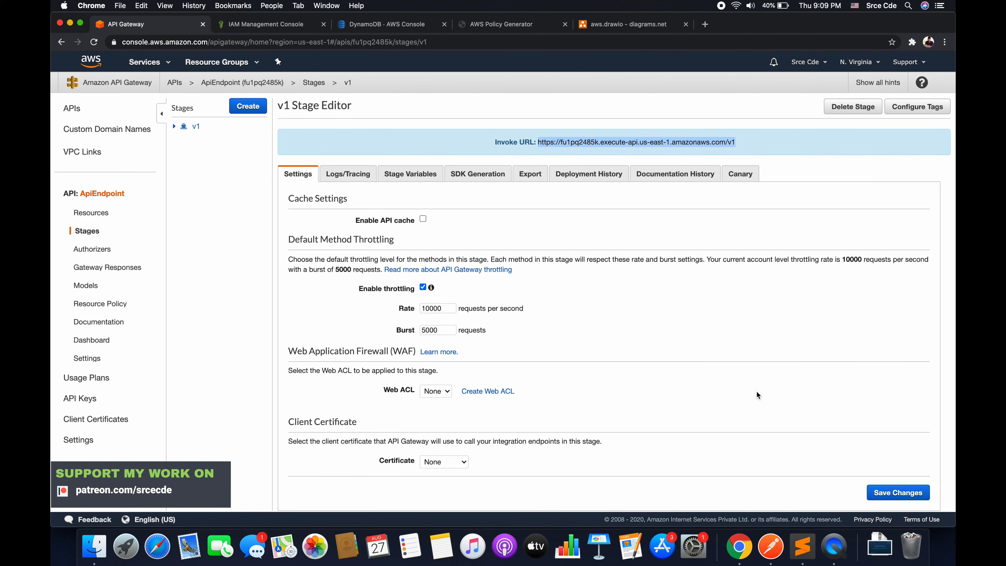
left_click(779, 549)
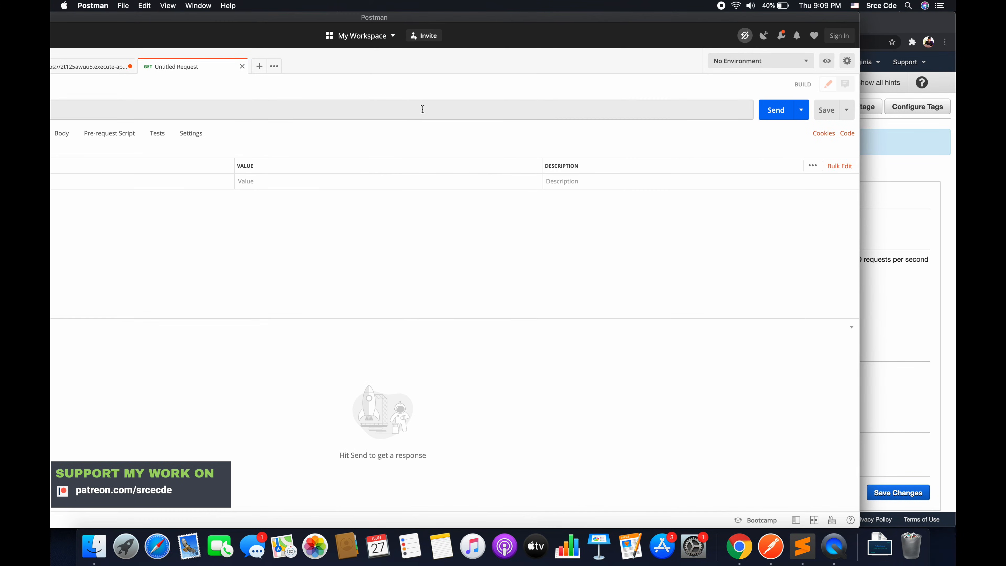
double_click(436, 19)
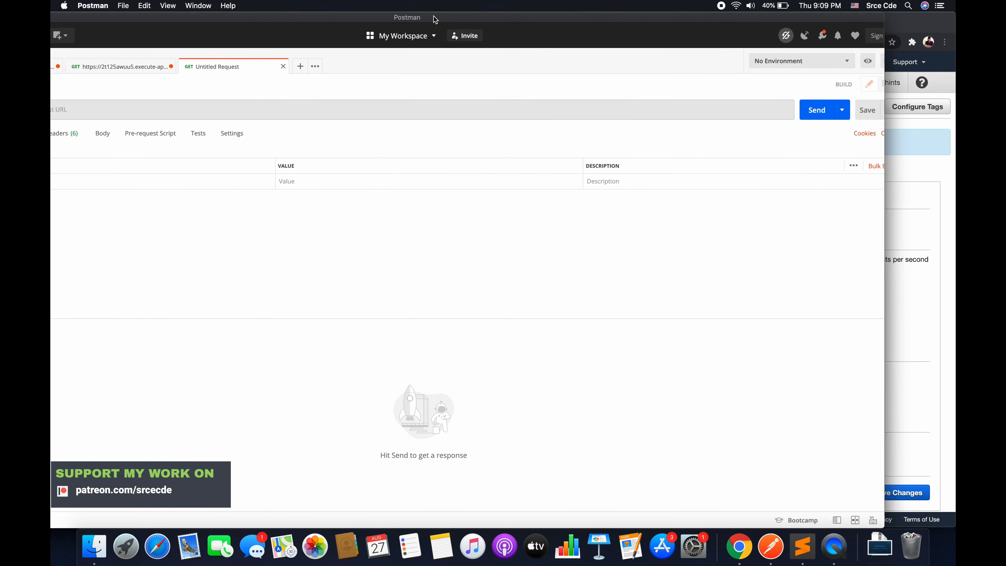
Step: Build the request URL from the copied invoke URL plus the API Gateway resource path /putdynamodata, and set the request method to POST
left_click(202, 113)
key("super+v")
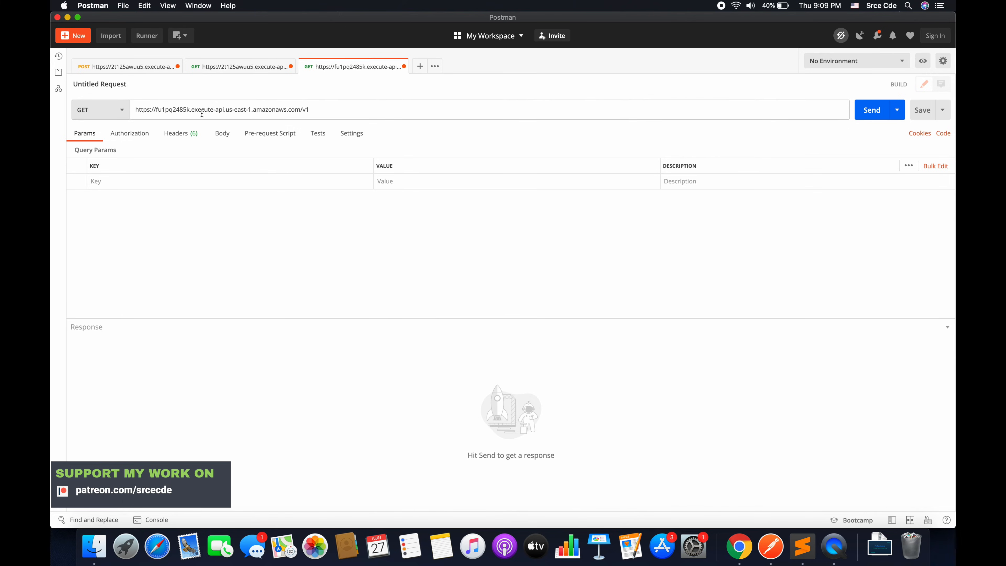
type("/")
left_click(739, 546)
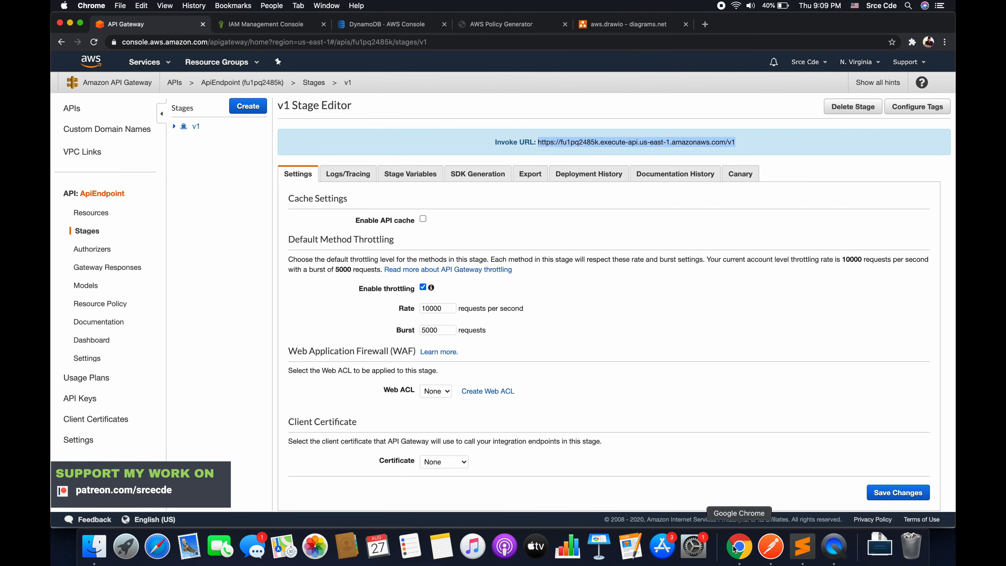
left_click(90, 212)
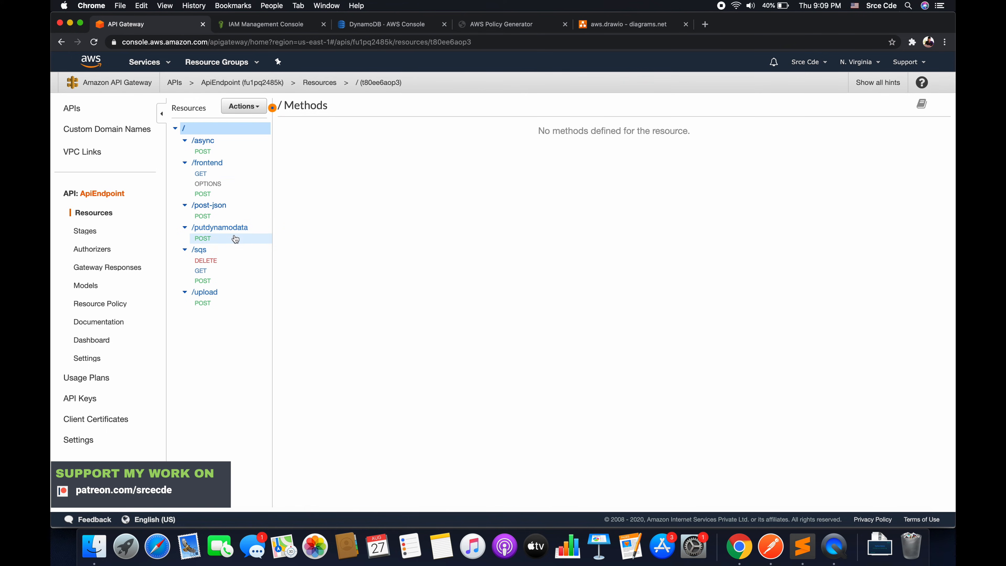
left_click(233, 230)
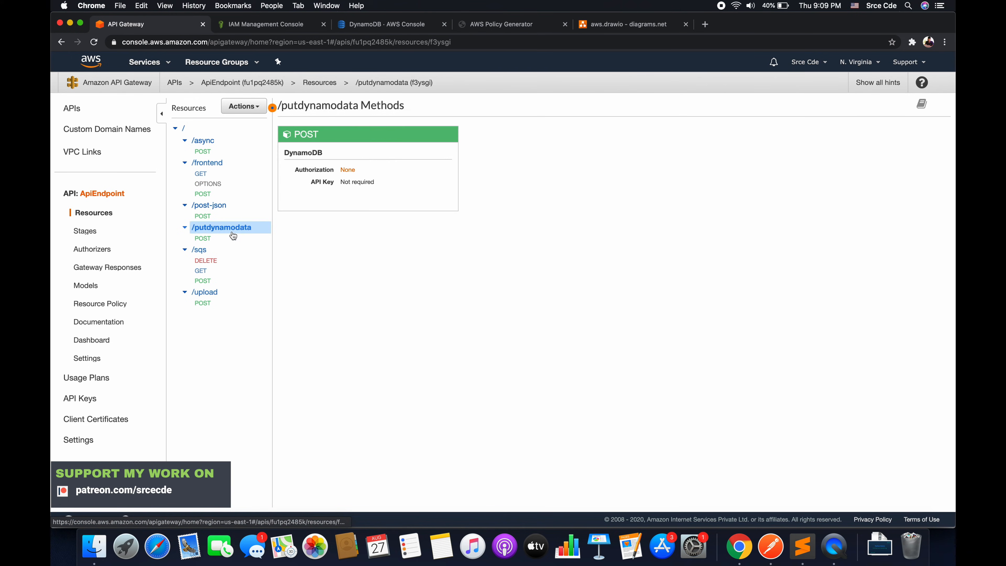
double_click(355, 111)
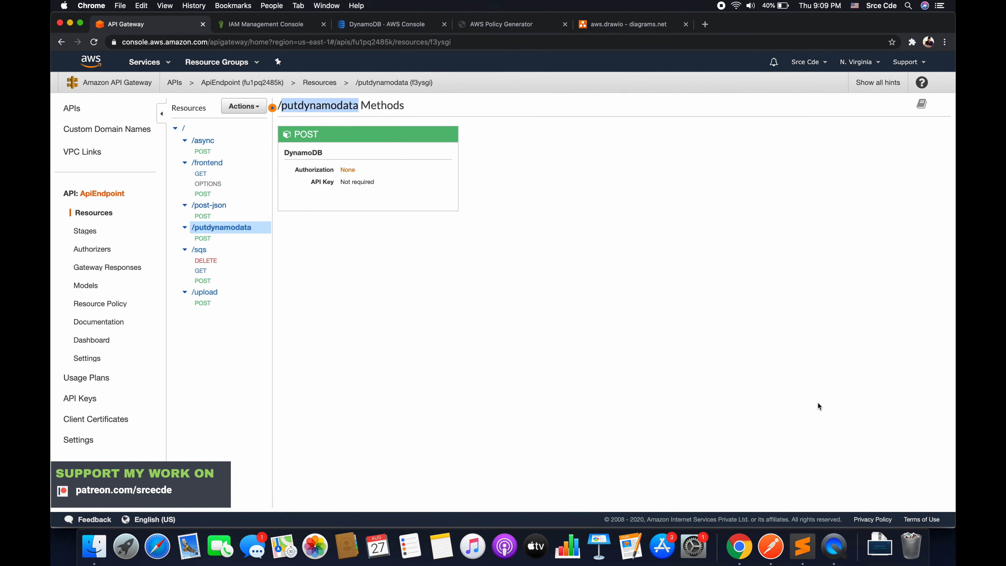
left_click(771, 546)
key("super+v")
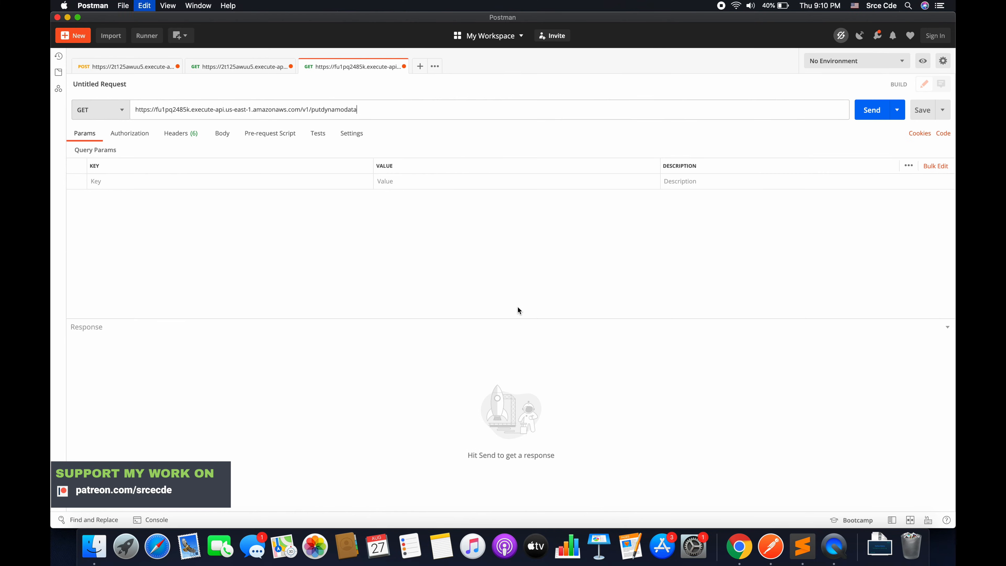
left_click(112, 111)
left_click(112, 147)
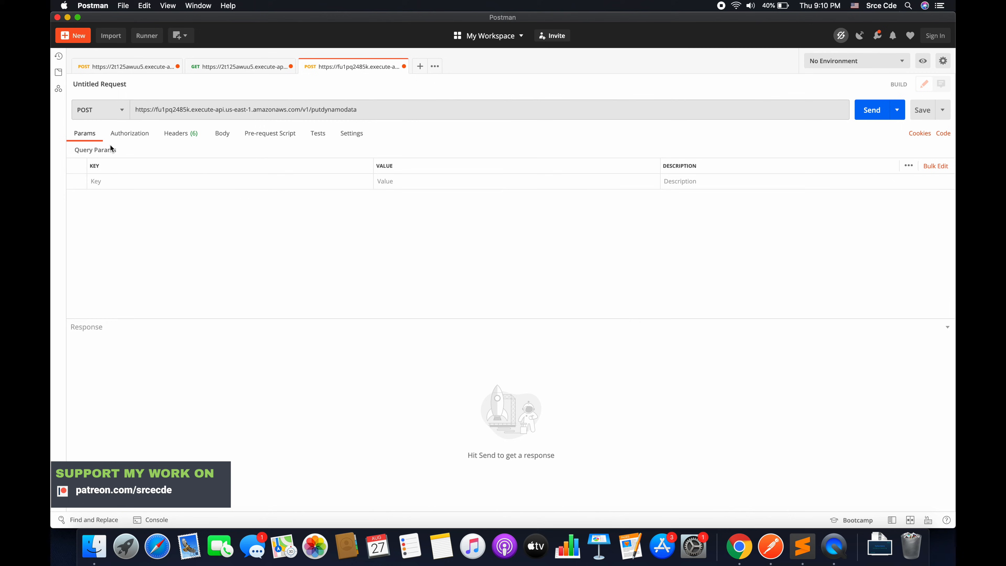
Step: Add a Content-Type header key to the POST request
left_click(185, 138)
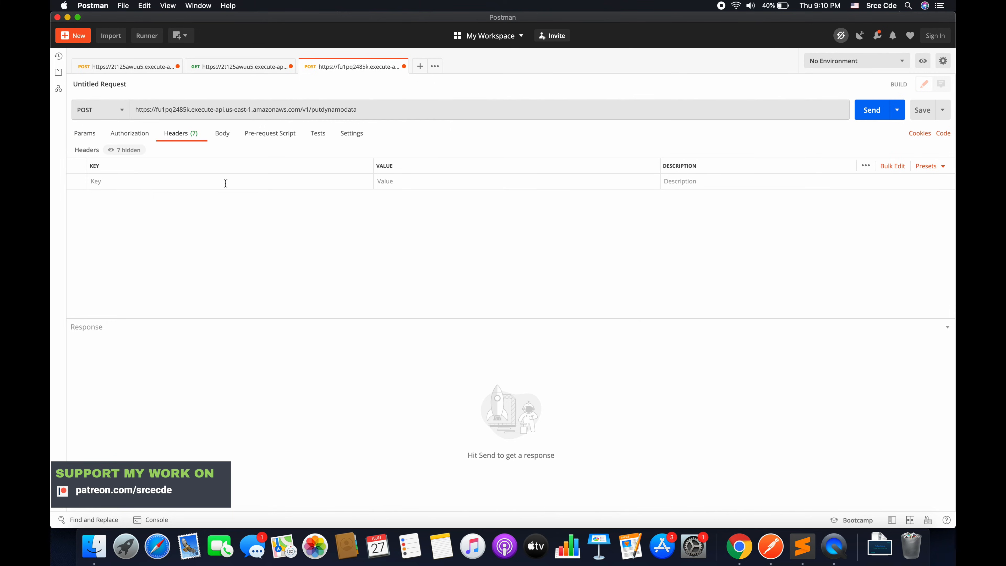
left_click(162, 185)
type("Caon")
key("BackSpace")
key("BackSpace")
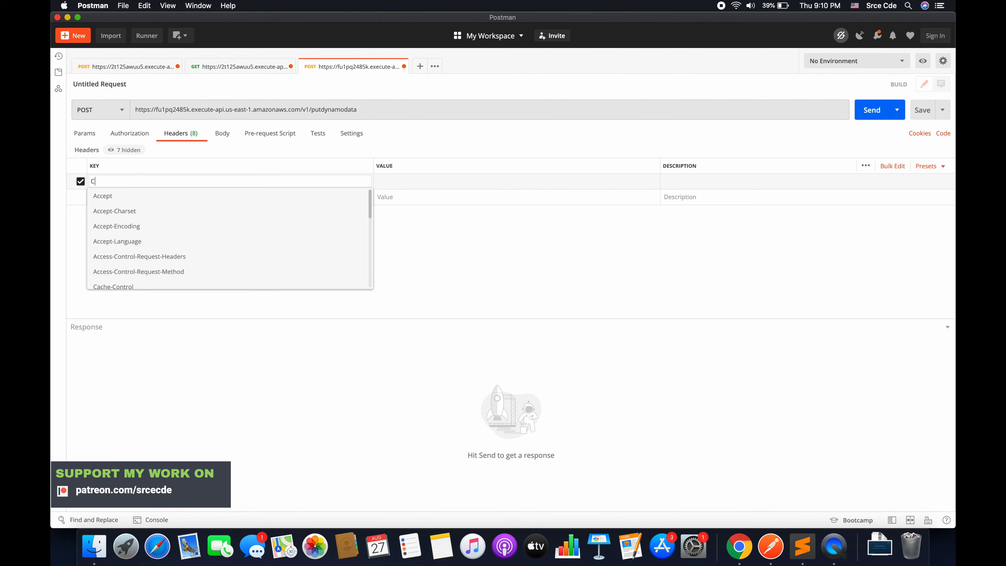
type("o")
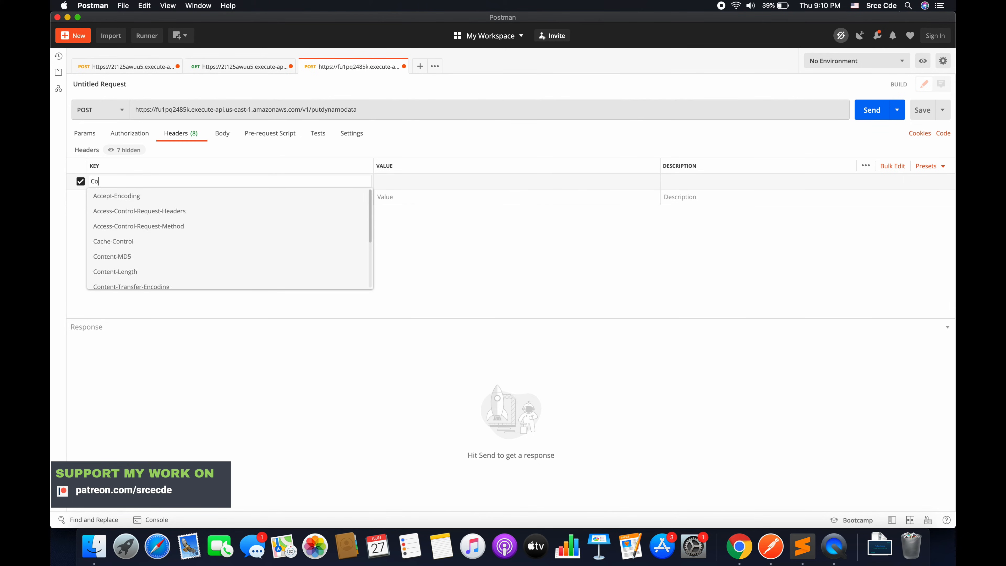
type("nten")
key("Down")
key("Down")
key("Down")
key("Down")
key("Return")
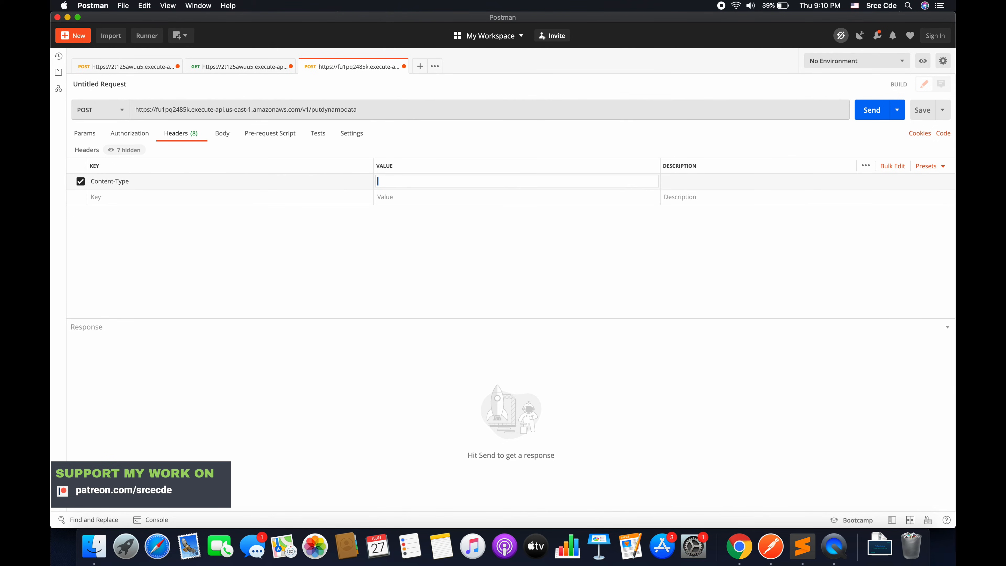
Step: Set the Content-Type header's value to application/json
type("appl")
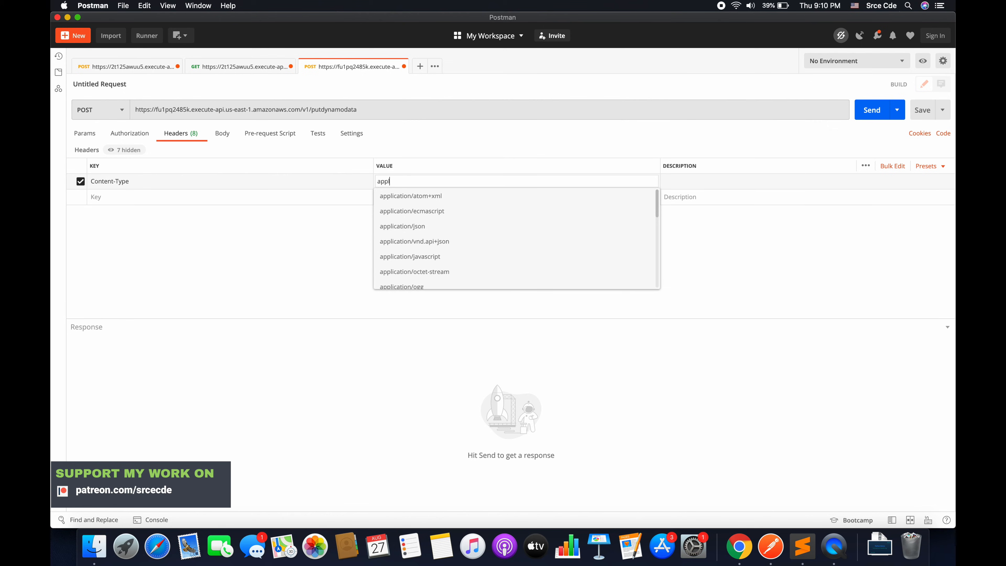
type("ica")
key("Return")
key("Up")
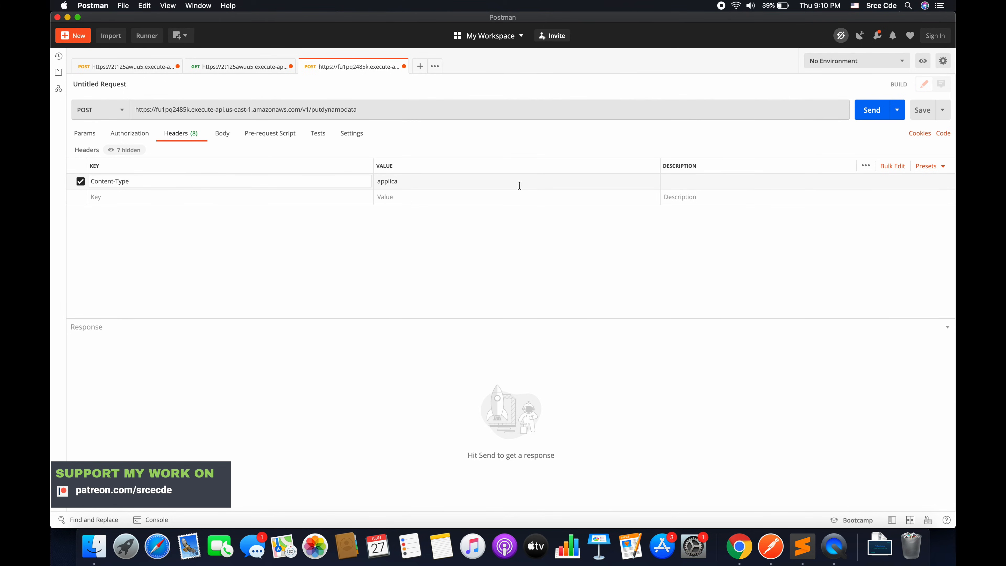
left_click(507, 187)
type("ti")
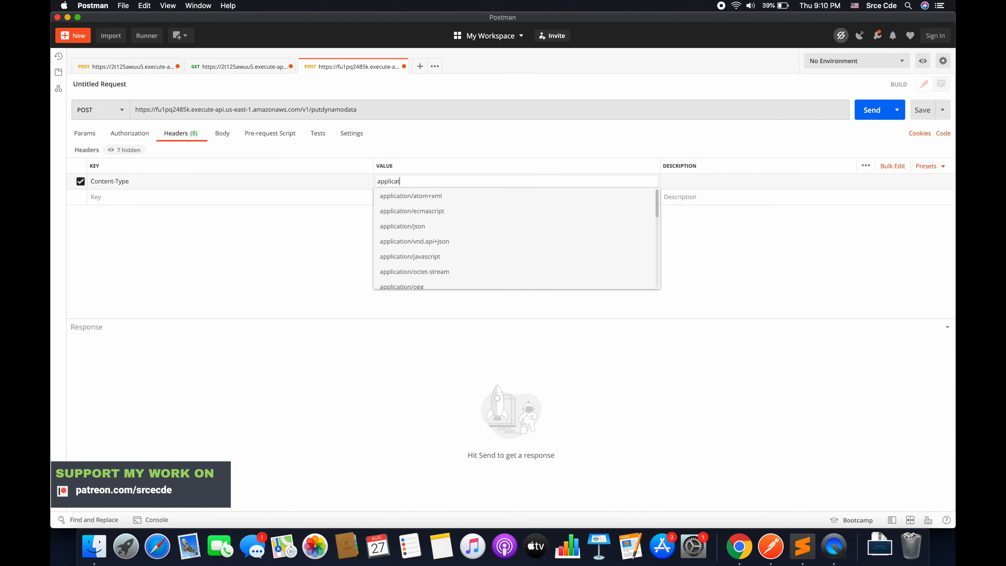
key("Down")
key("Down")
key("Down")
key("Return")
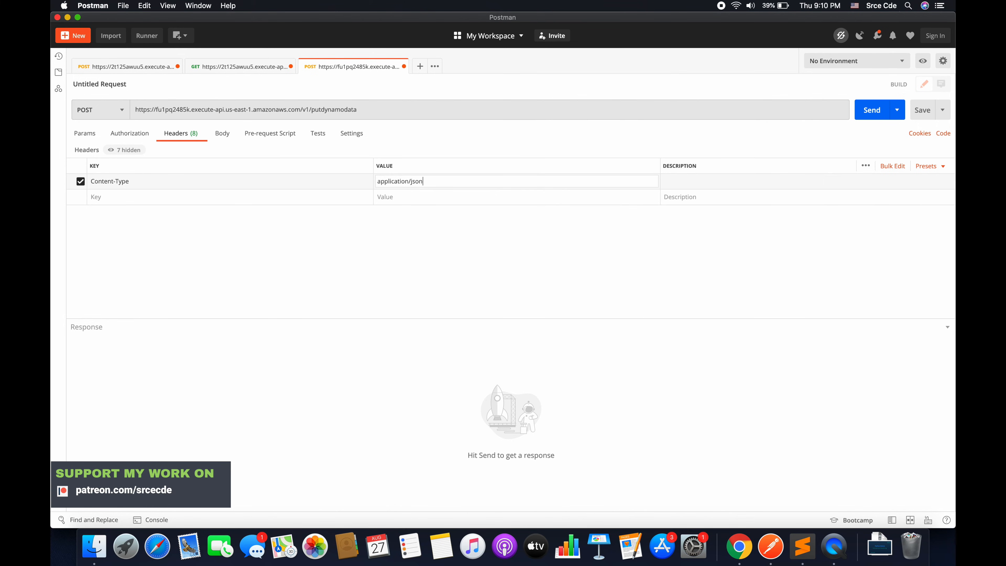
Step: Give the request a raw JSON body containing {"message": "Hello"}
left_click(221, 134)
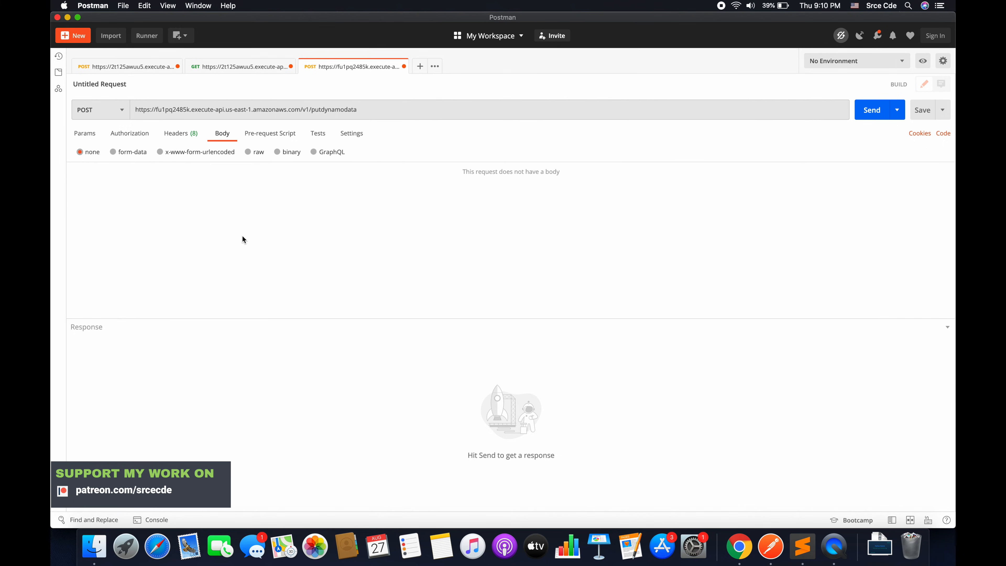
left_click(258, 153)
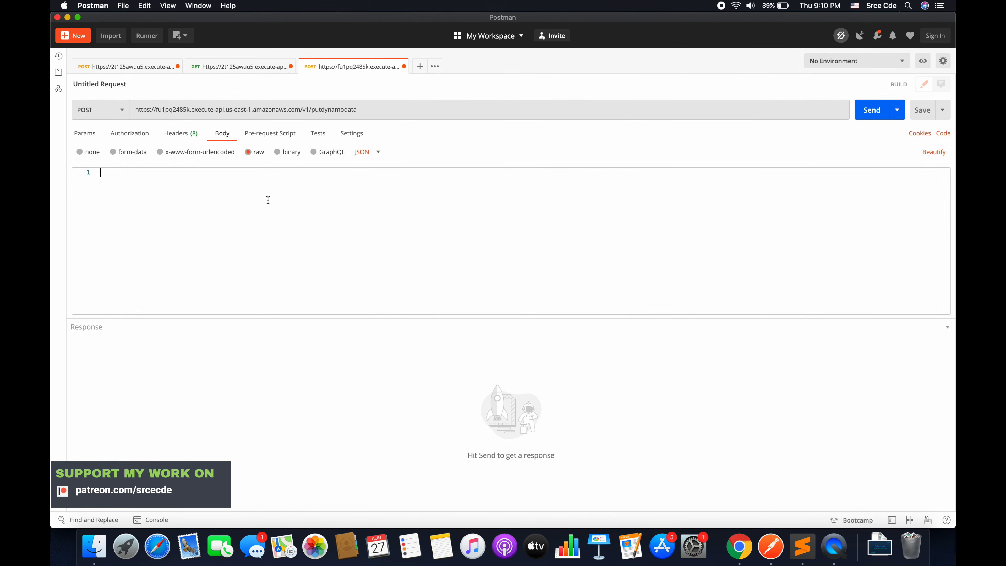
type("{}")
type("\"")
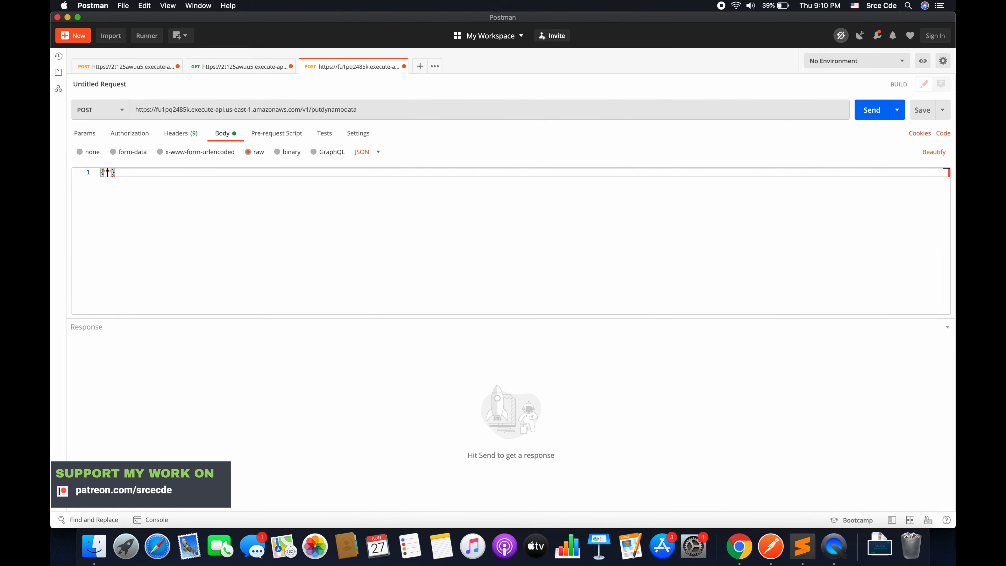
type("message")
type(": \"Hello")
Step: In API Gateway, examine the id, message and token entries in the application/json mapping template of the /putdynamodata POST integration request
left_click(741, 546)
left_click(202, 239)
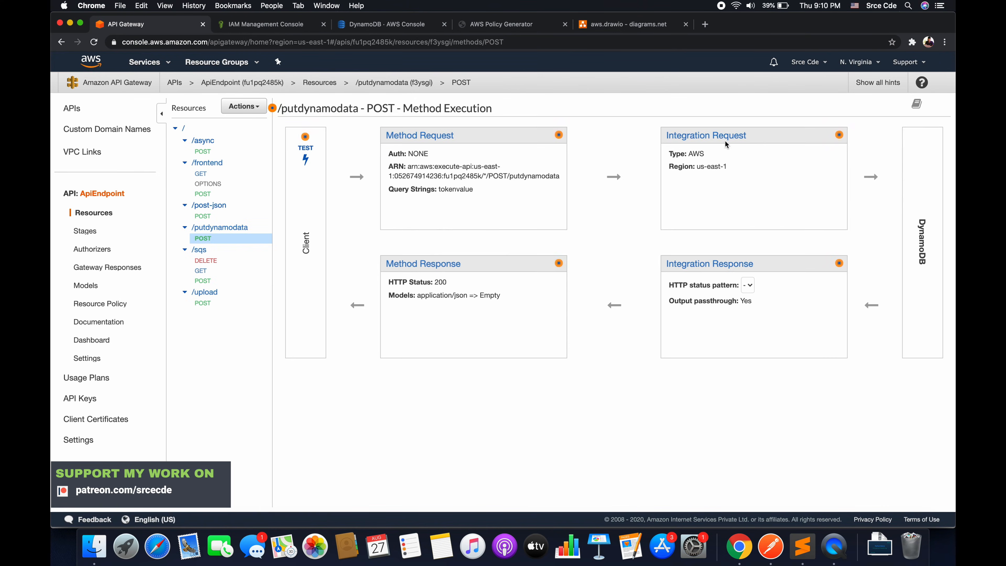
left_click(711, 137)
scroll(515, 397, "down", 2)
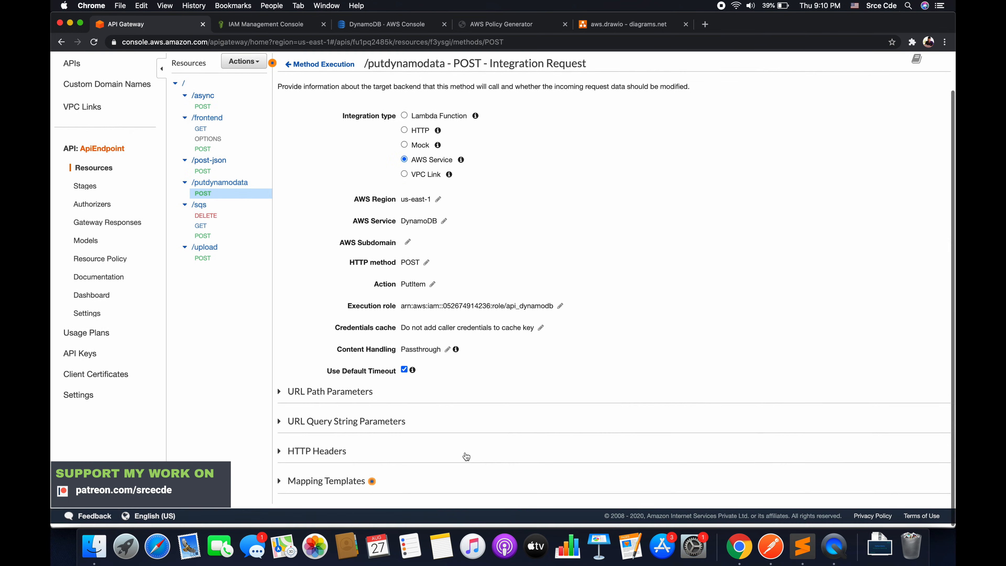
left_click(466, 480)
scroll(467, 472, "down", 3)
left_click(469, 468)
scroll(468, 468, "down", 5)
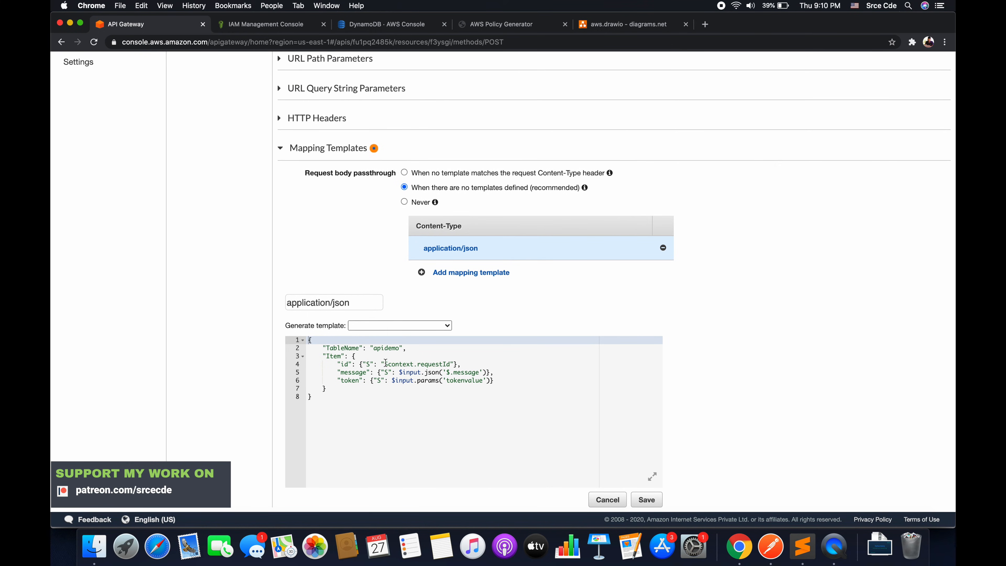
left_click_drag(385, 364, 452, 365)
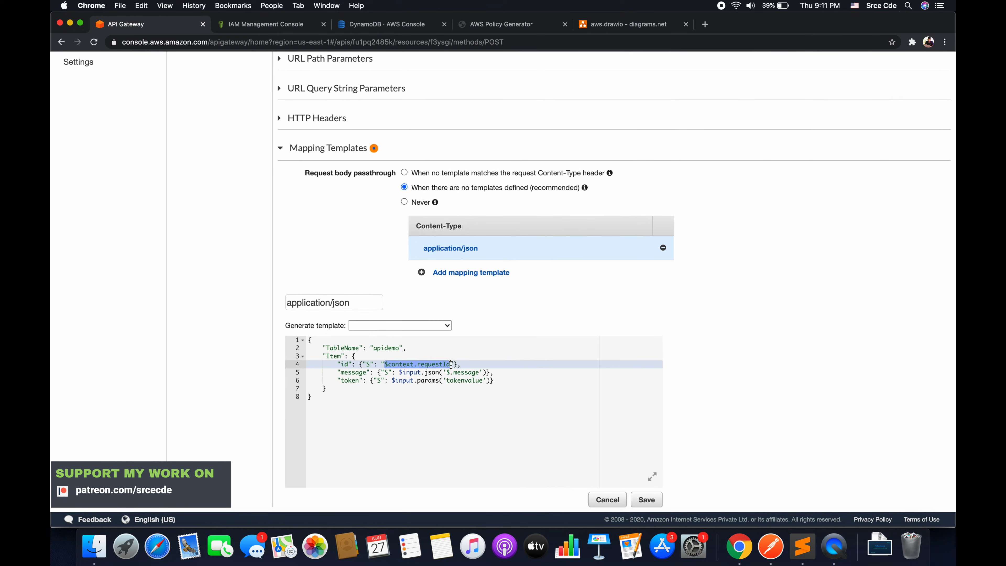
double_click(348, 372)
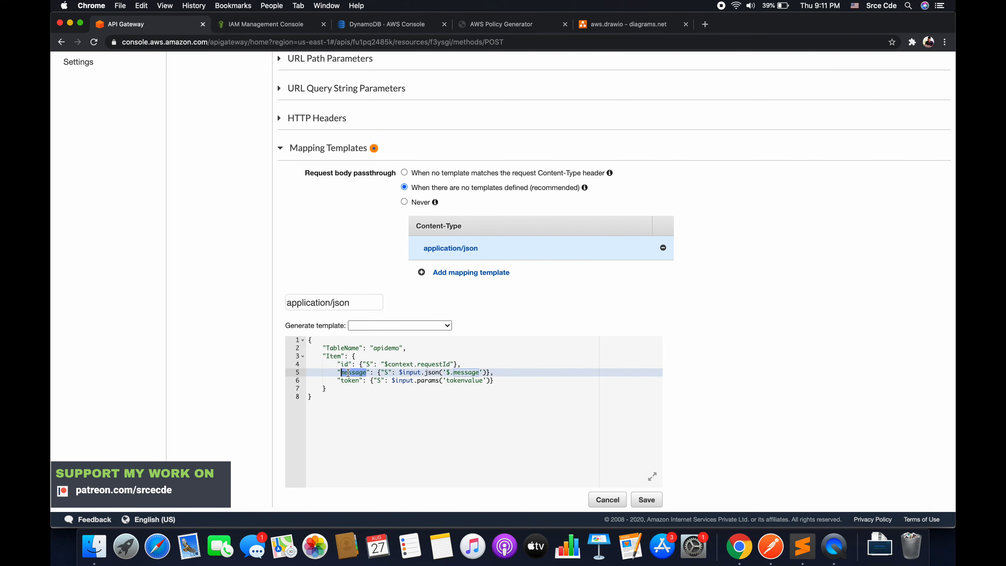
double_click(350, 380)
Step: Back in Postman, append the tokenvalue query parameter with its token value to the request URL and send the request
left_click(773, 545)
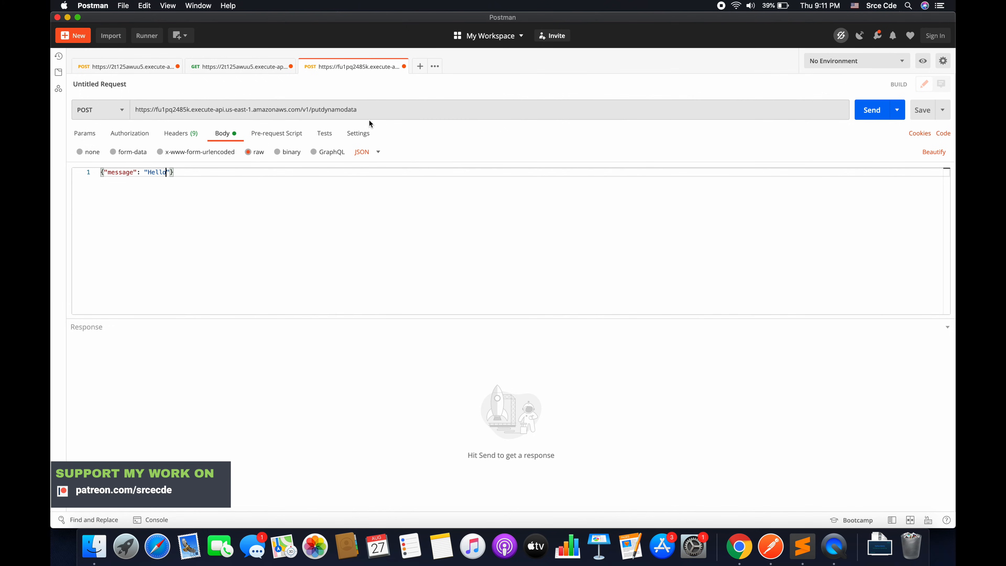
left_click(369, 109)
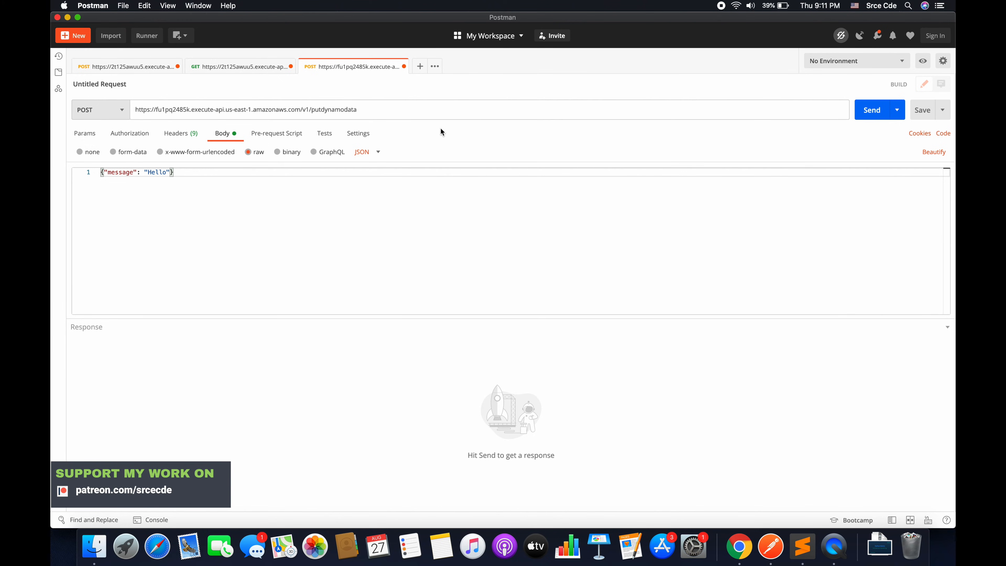
type("?")
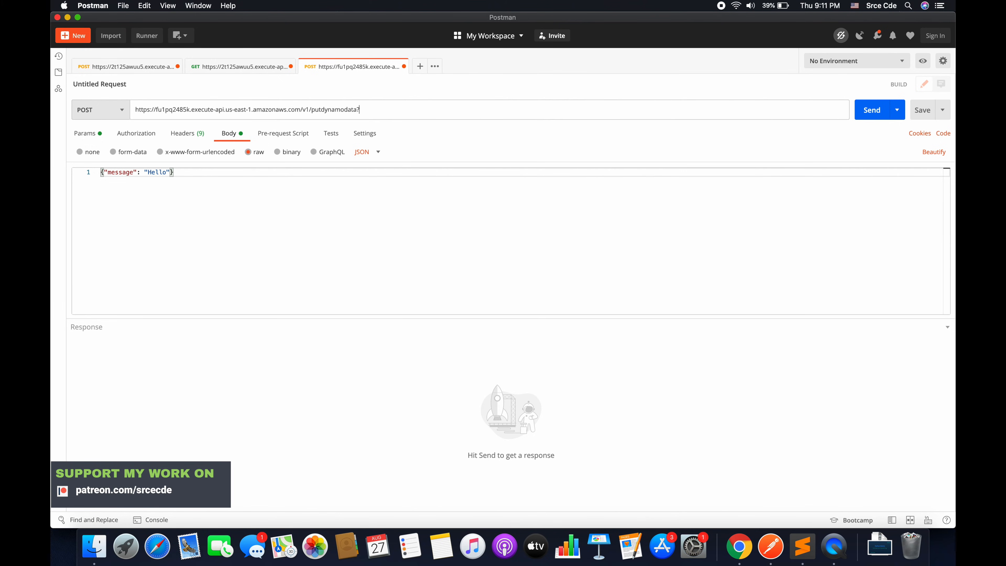
type("tokenvalue=srcecde")
left_click(527, 246)
left_click(869, 111)
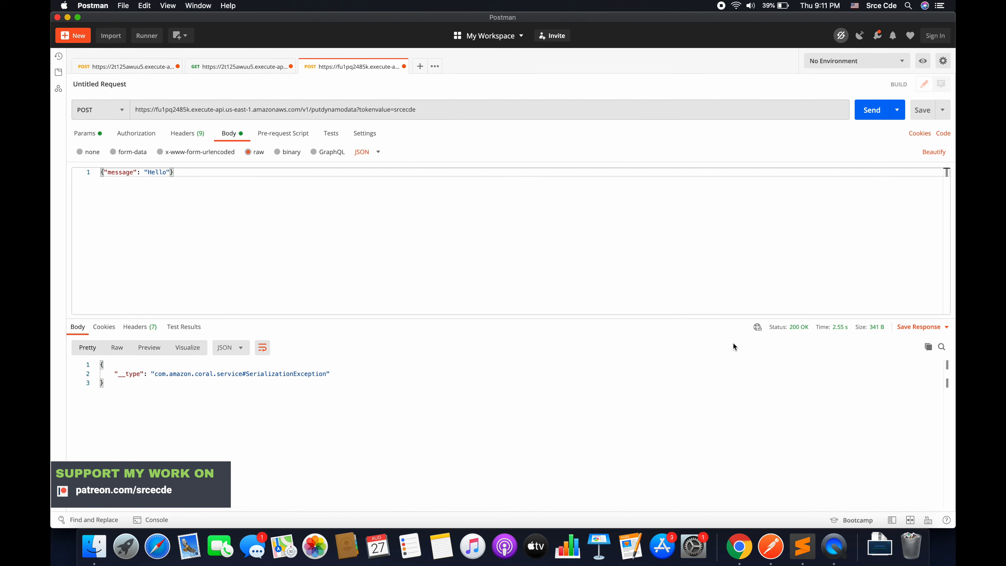
Step: In API Gateway's application/json mapping template, wrap the token item's $input.params('tokenvalue') in double quotes and save the template
key("super+Tab")
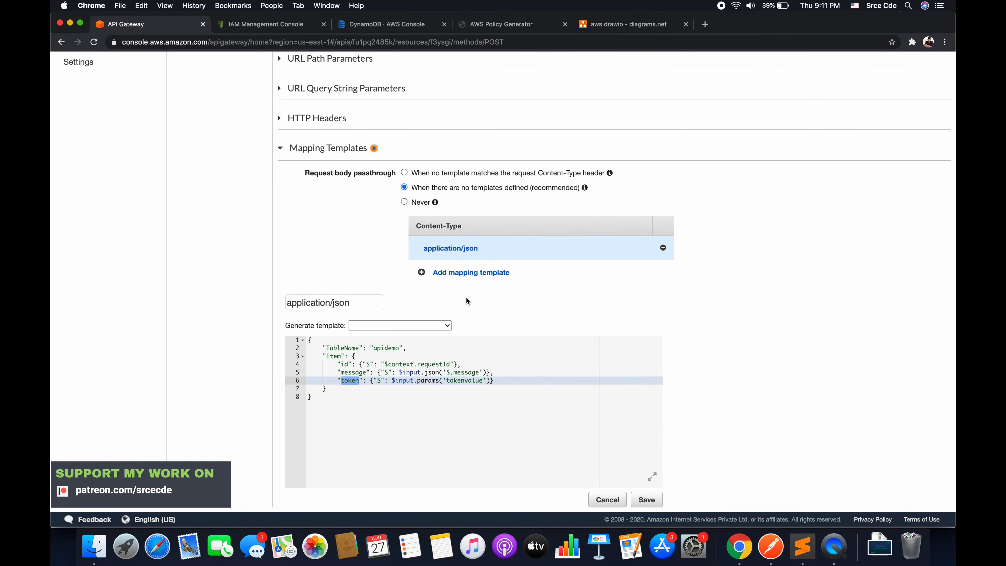
left_click(433, 429)
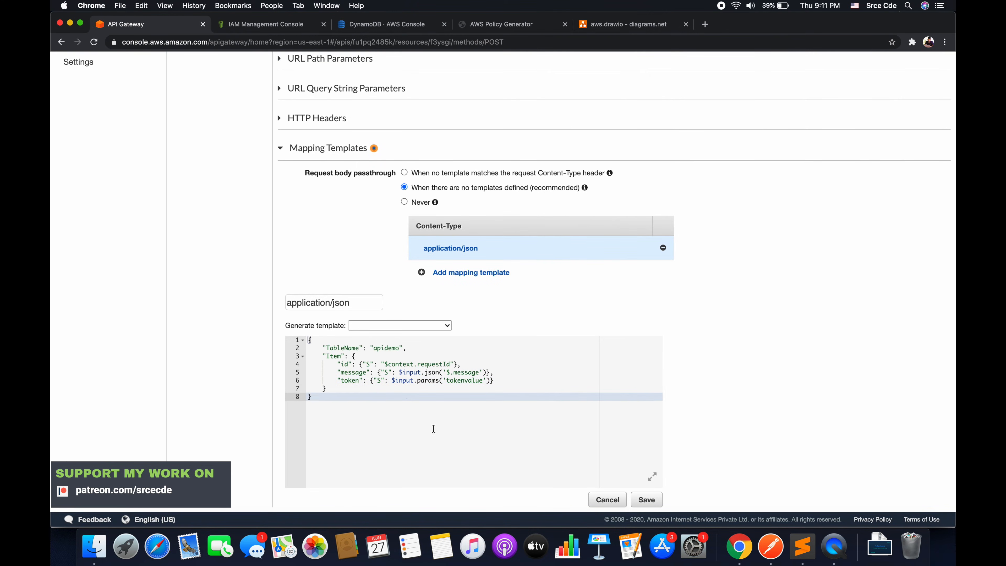
left_click(394, 381)
type("\"")
key("End")
key("Left")
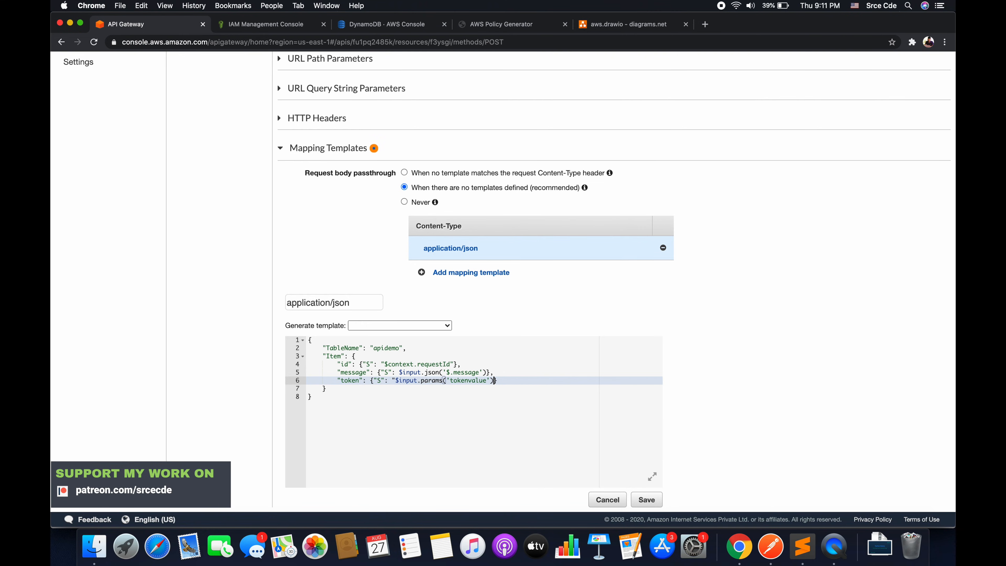
type("\"")
left_click_drag(398, 373, 488, 372)
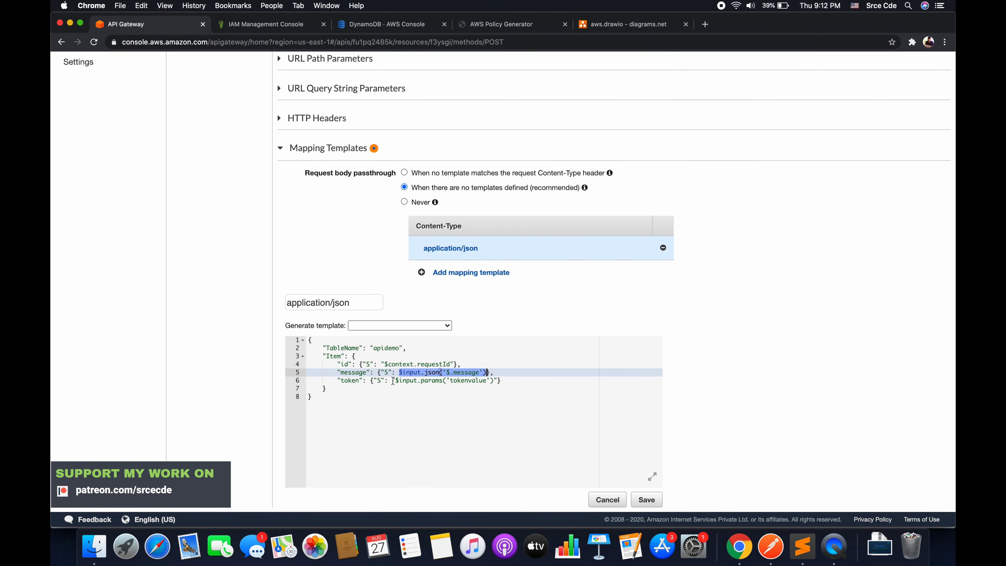
left_click_drag(392, 381, 495, 380)
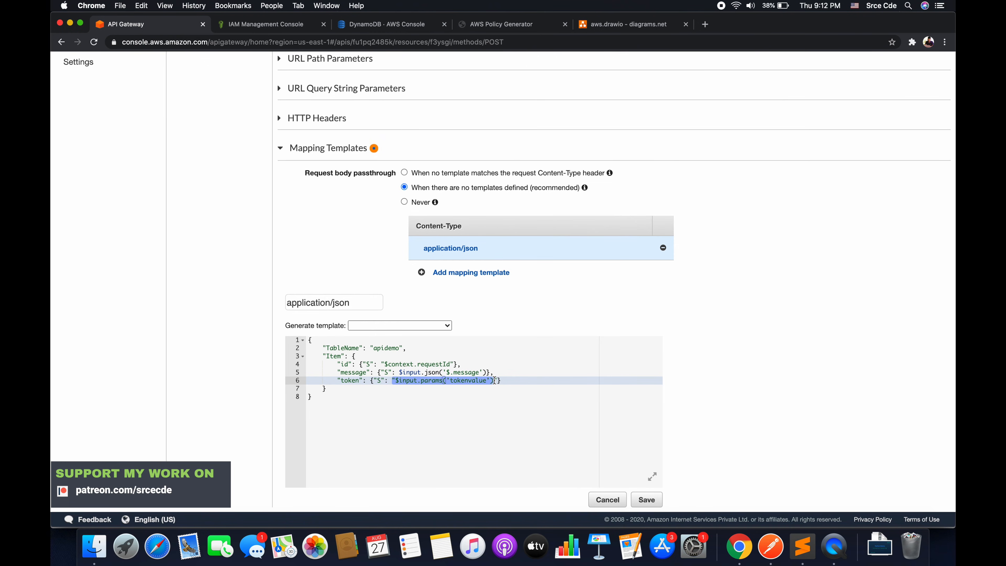
left_click(599, 383)
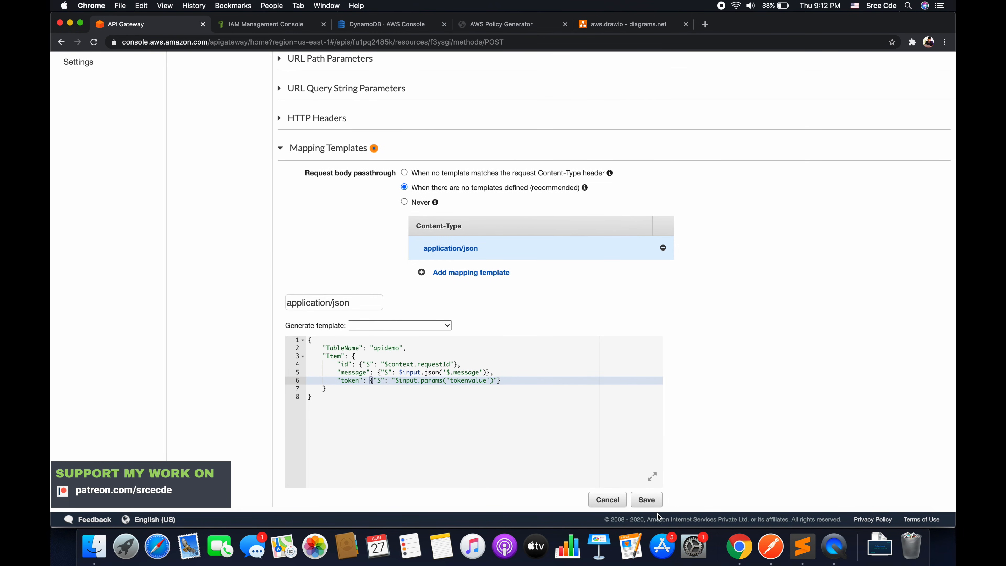
left_click(651, 502)
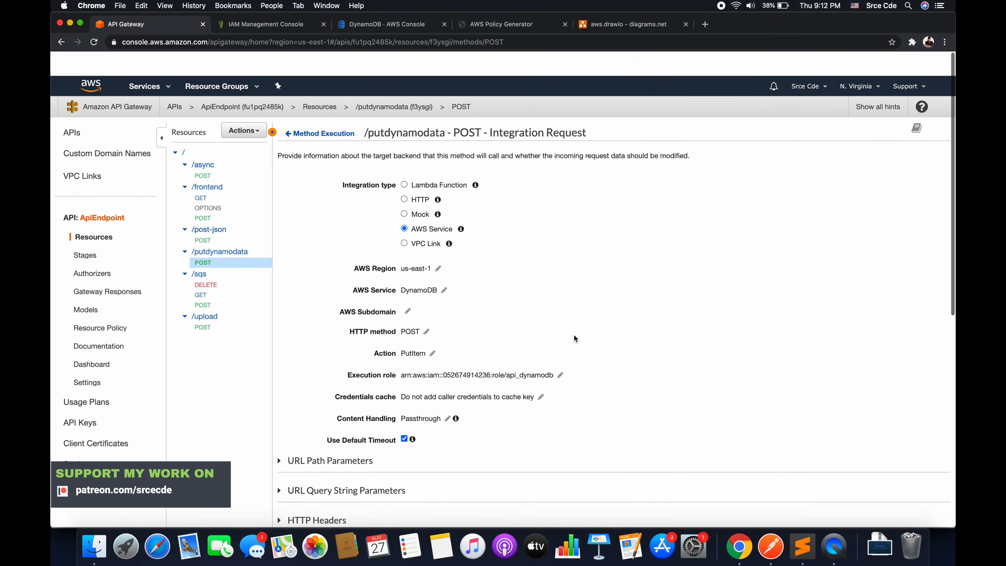
Step: Deploy the updated API to the v1 stage
left_click(260, 113)
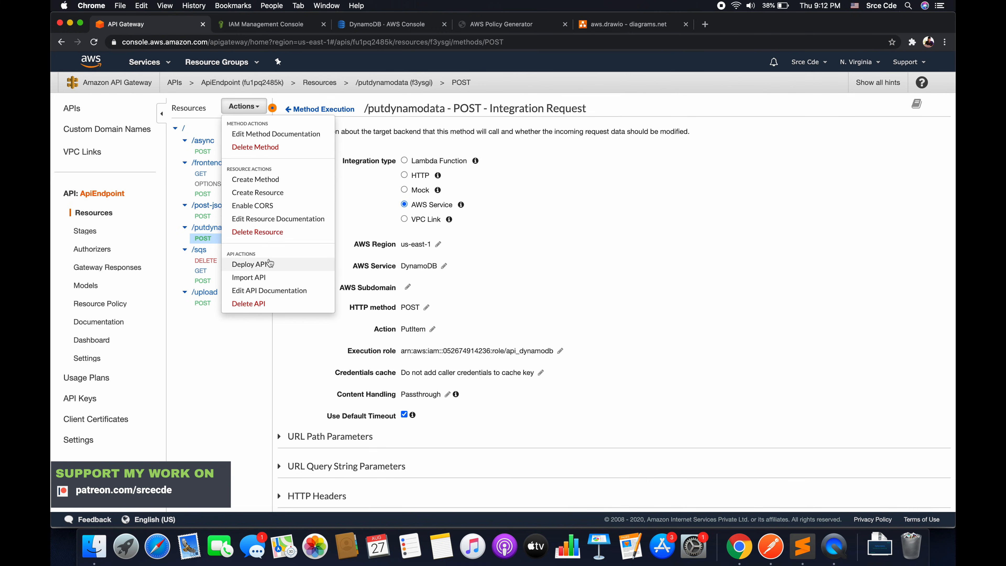
left_click(250, 265)
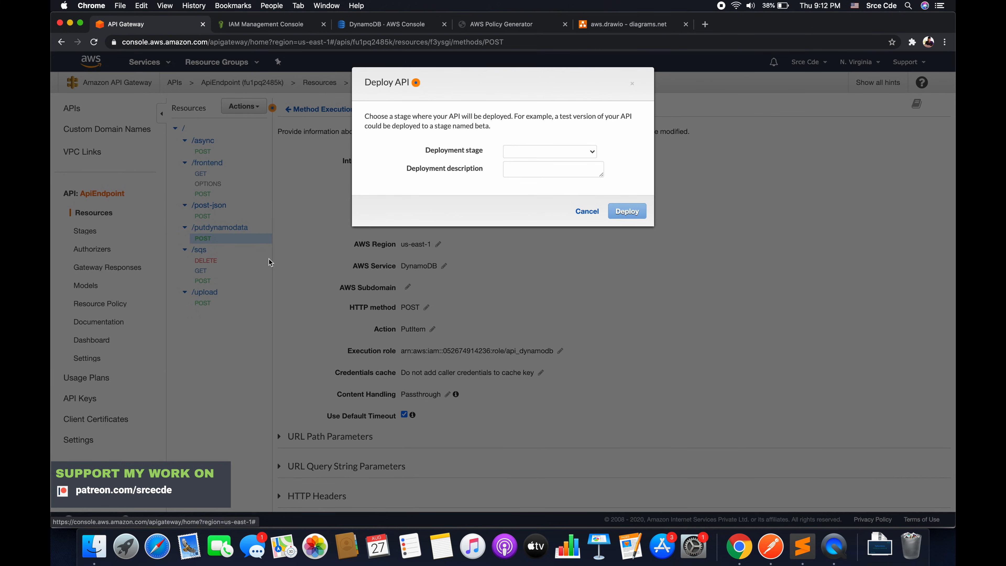
left_click(512, 153)
left_click(520, 164)
left_click(629, 213)
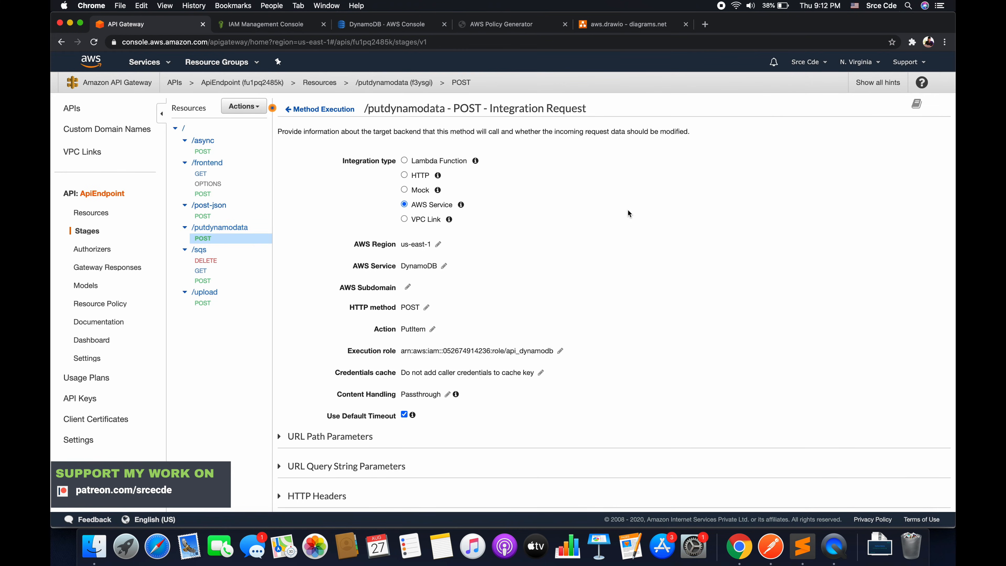
Step: Resend the POST request in Postman, and view the apidemo table's items in the DynamoDB console in Chrome
left_click(770, 551)
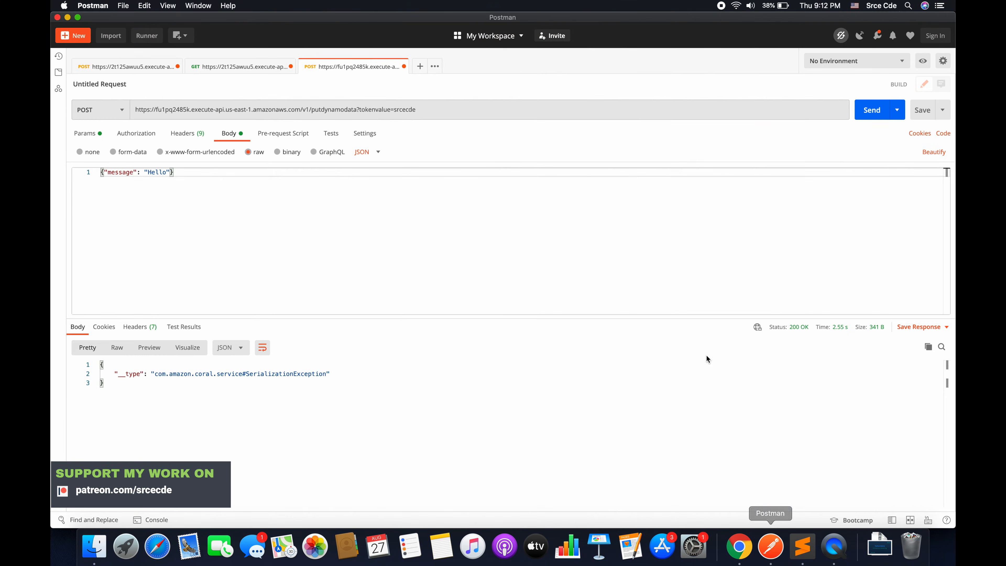
left_click(875, 115)
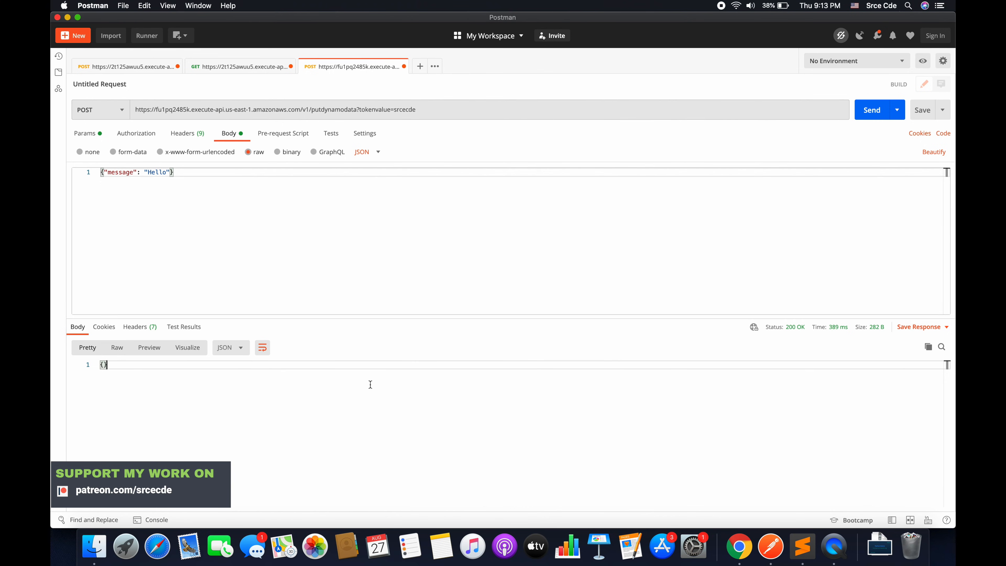
key("super+Tab")
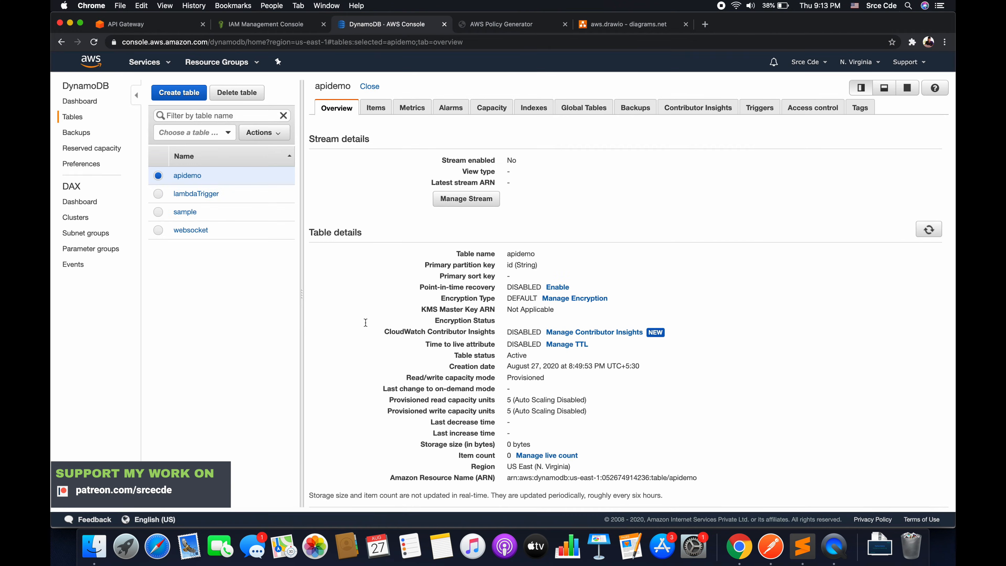
left_click(376, 111)
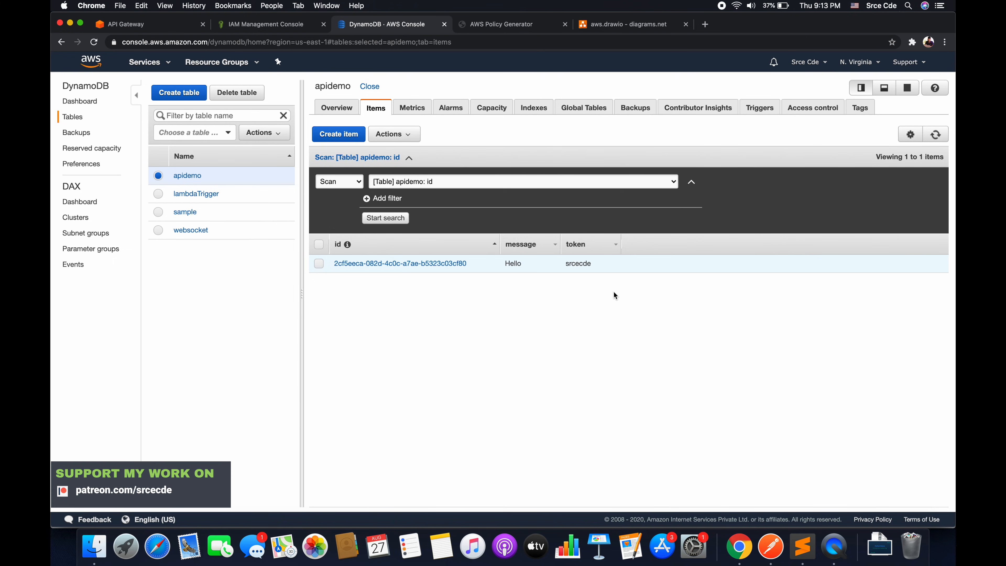
Step: Back in Postman, remove the tokenvalue query parameter from the request URL, send the request and check the response
key("super+Tab")
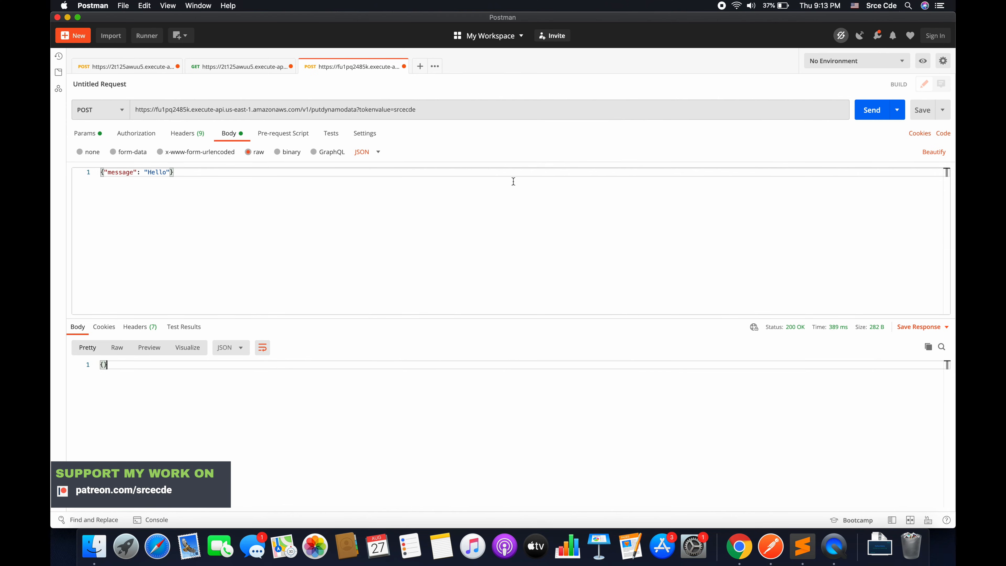
left_click(439, 108)
key("alt+shift+Left")
key("alt+shift+Left")
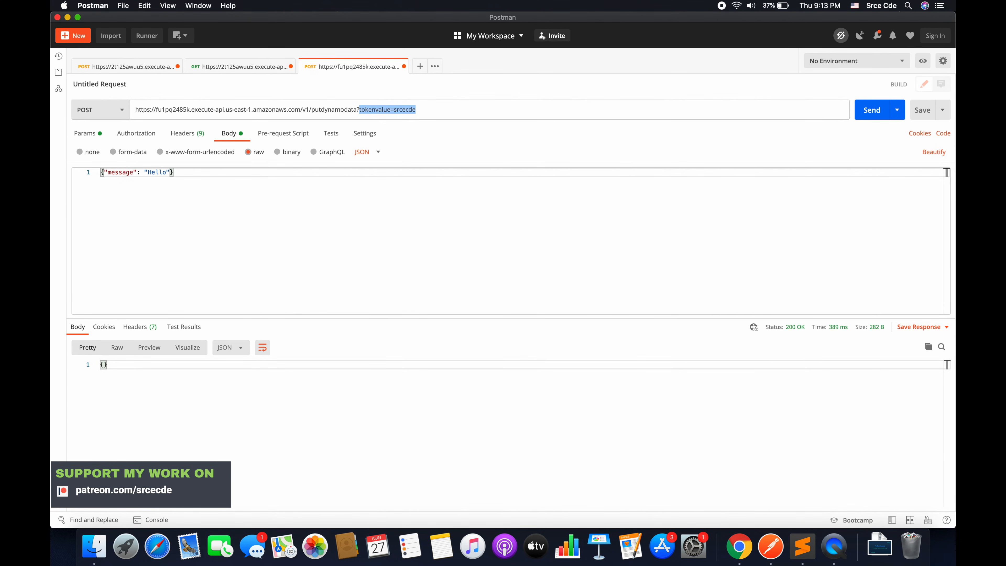
key("shift+Left")
key("super+x")
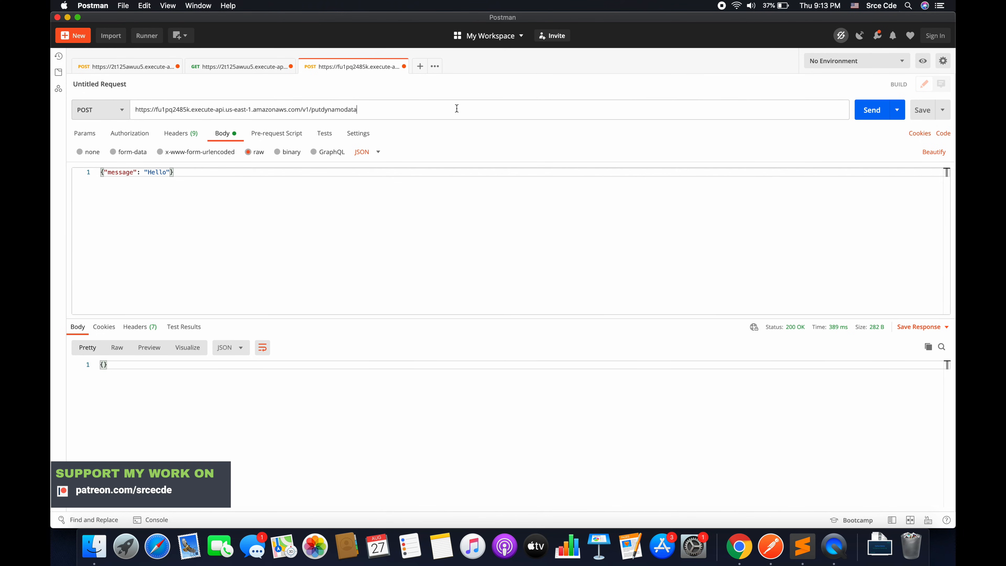
left_click(870, 115)
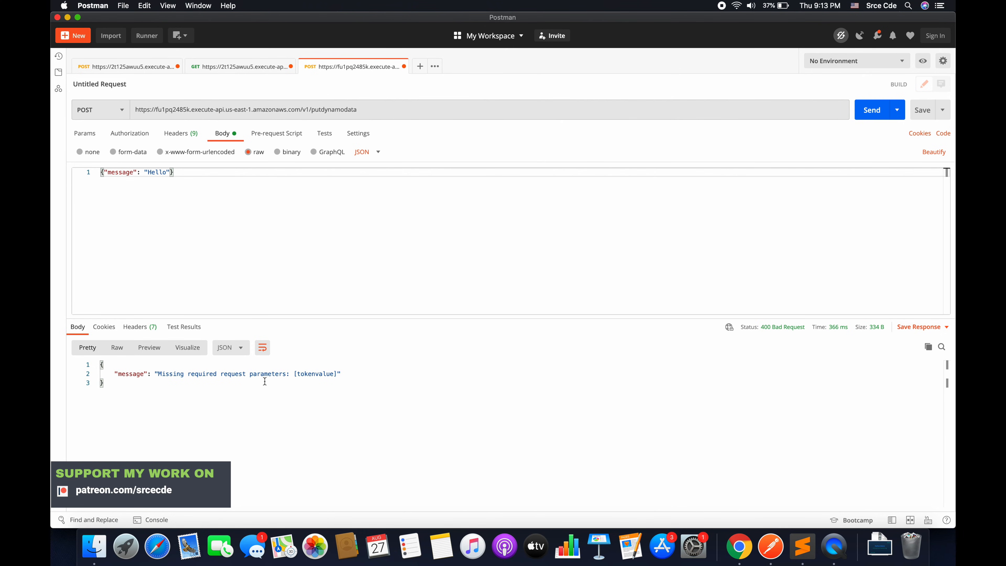
left_click(314, 379)
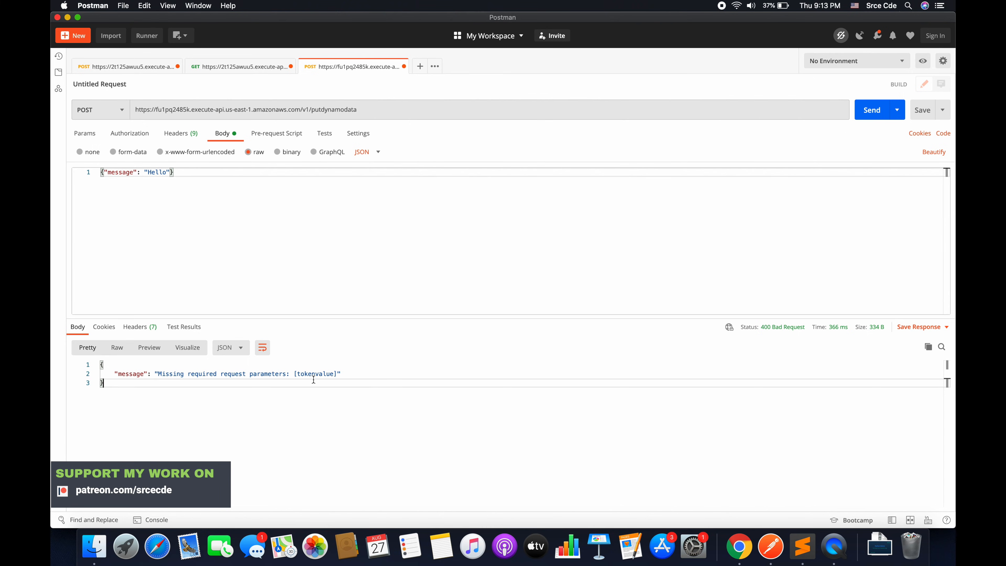
left_click(322, 368)
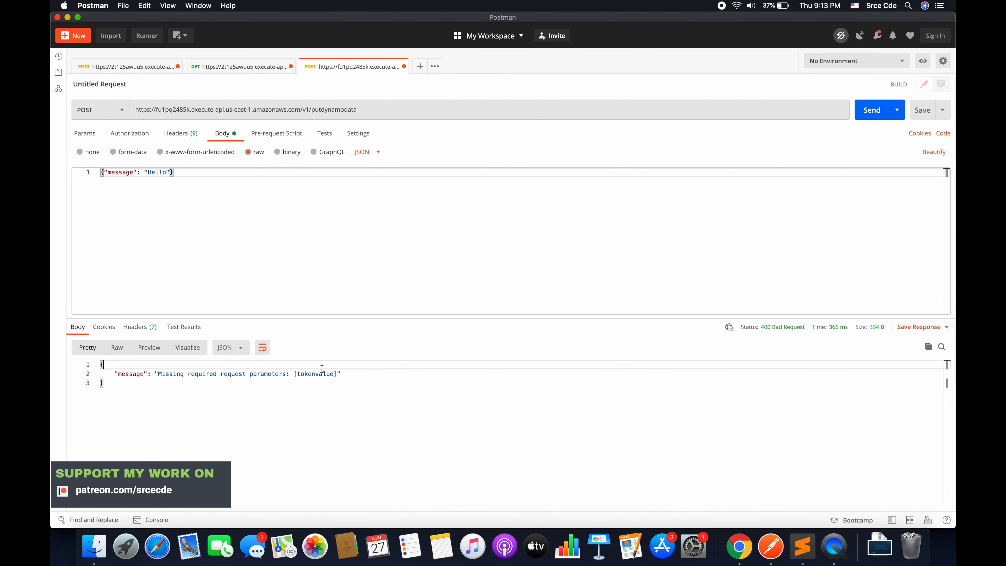
Step: Restore the tokenvalue query parameter in the request URL and change the JSON body's message value to "World"
left_click(385, 106)
key("super+v")
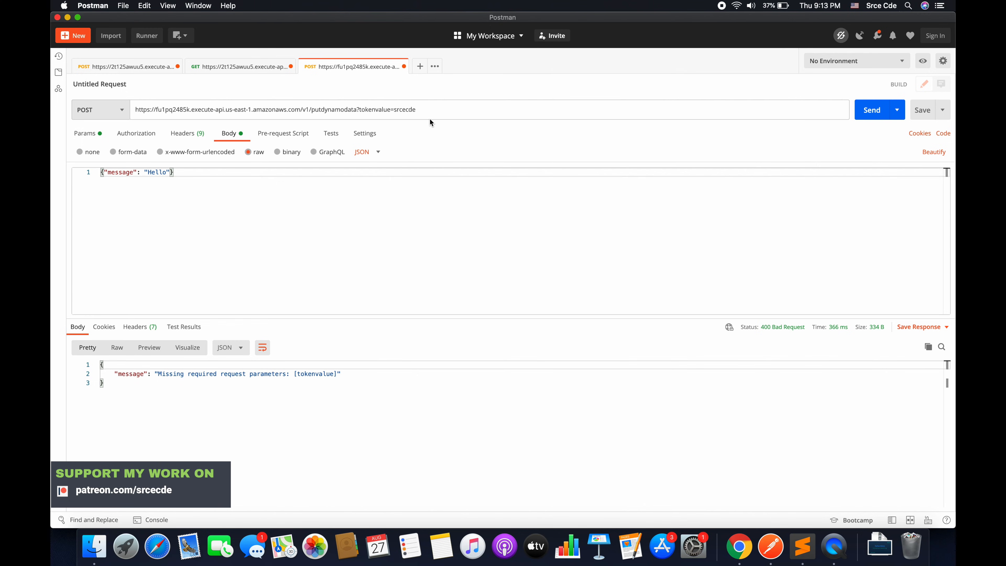
left_click(276, 214)
double_click(156, 172)
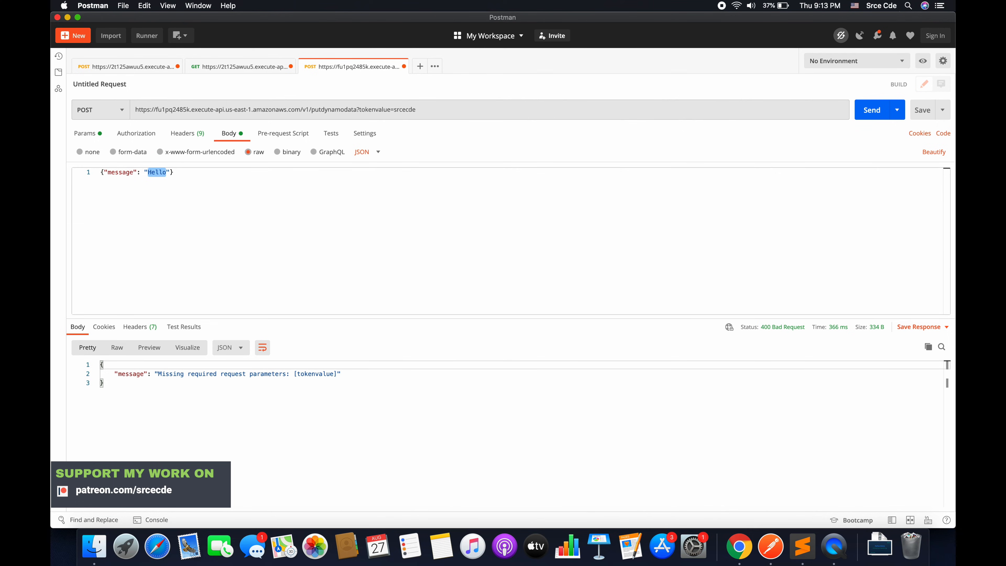
type("World")
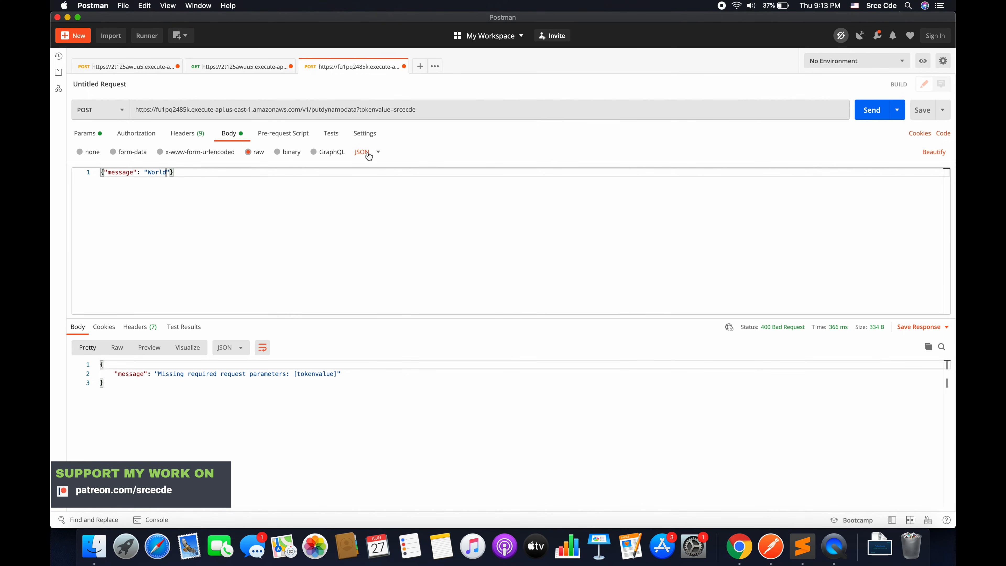
Step: Send the request with a new token value in the tokenvalue parameter, and refresh the apidemo items in DynamoDB in Chrome
left_click(445, 104)
double_click(406, 111)
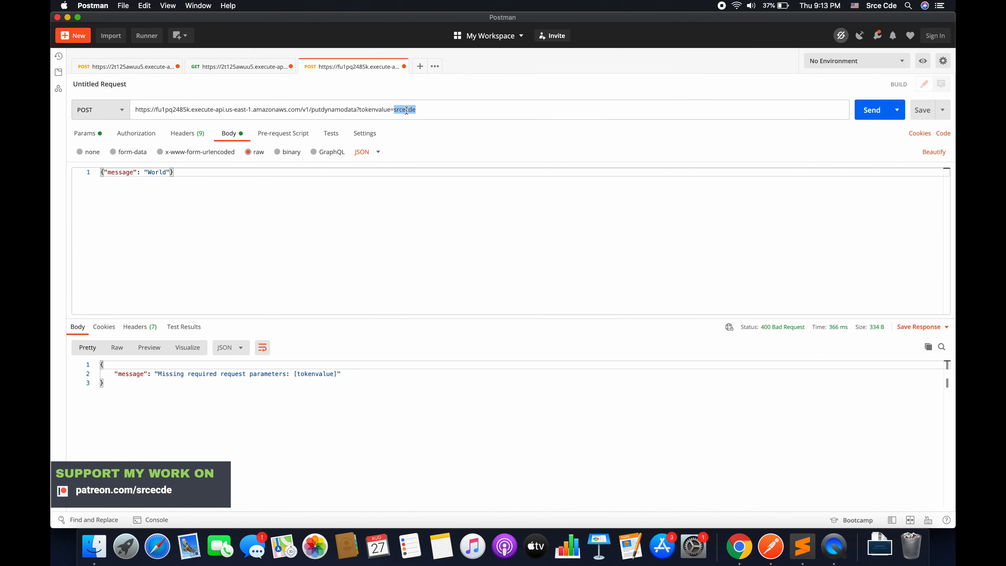
type("token")
left_click(864, 122)
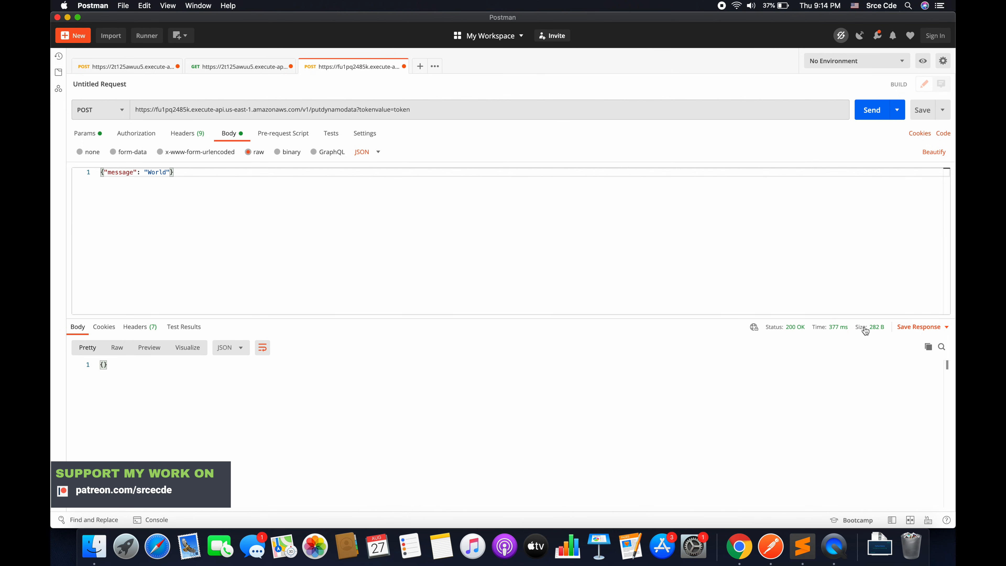
left_click(738, 558)
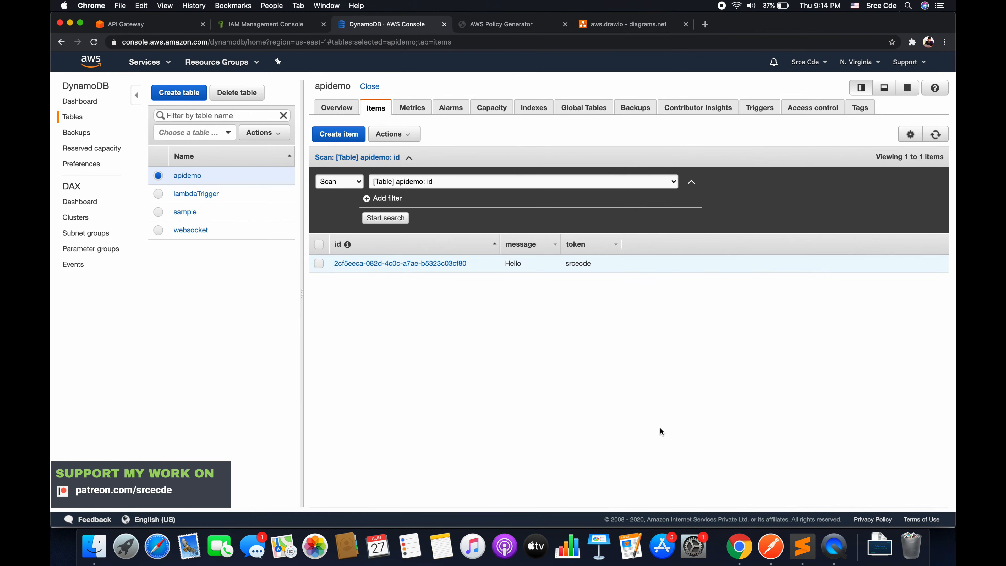
left_click(939, 135)
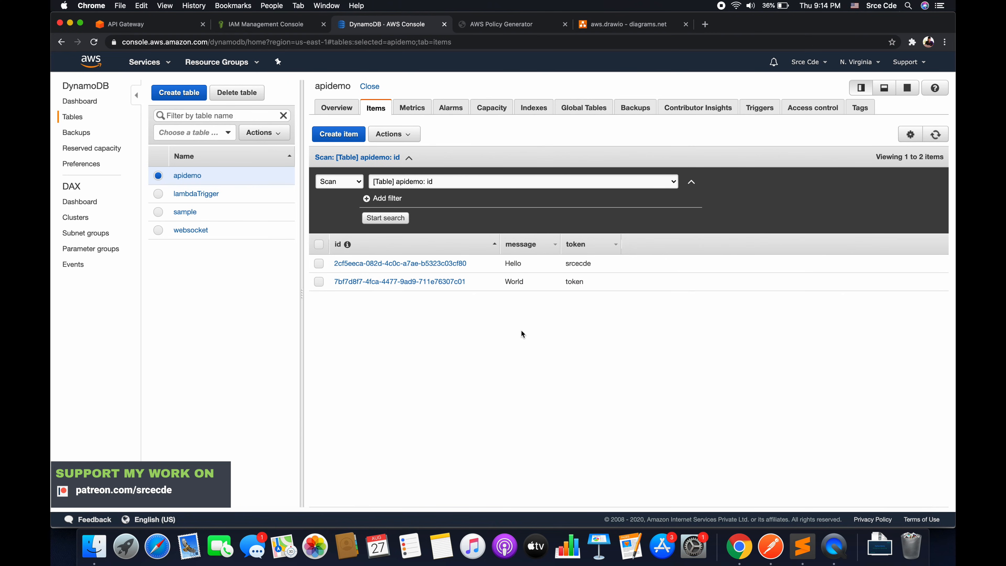
Step: In Postman, clear the whole raw JSON body and send the request with an empty body
key("super+Tab")
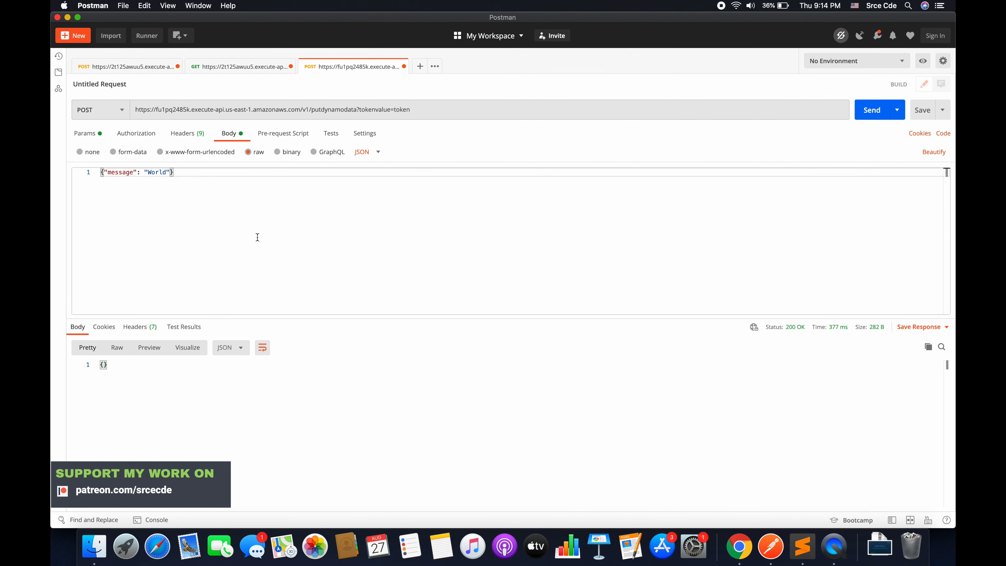
key("super+a")
key("BackSpace")
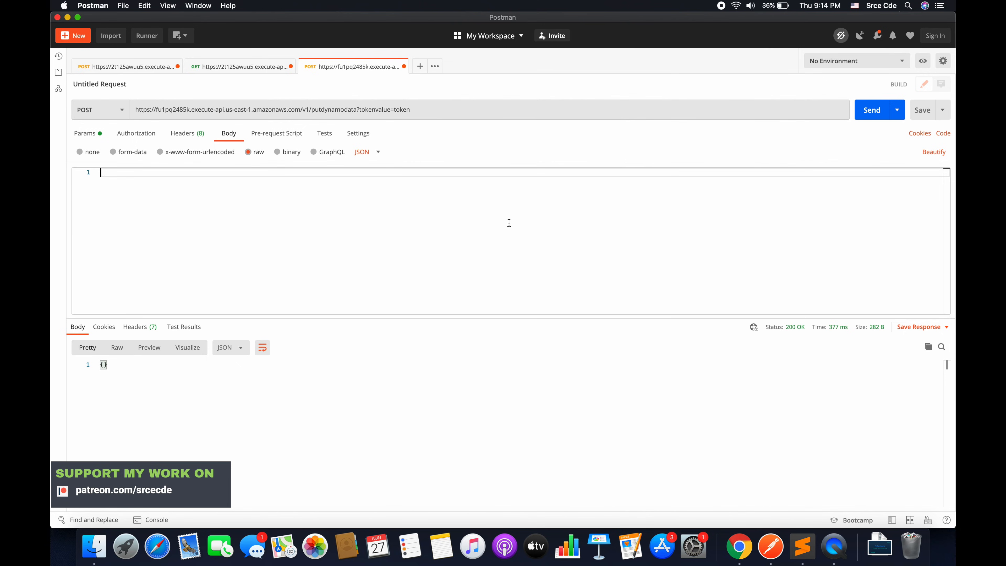
left_click(868, 115)
Step: In DynamoDB in Chrome, refresh the apidemo items and examine the id, message and token of the newly added item
key("super+Tab")
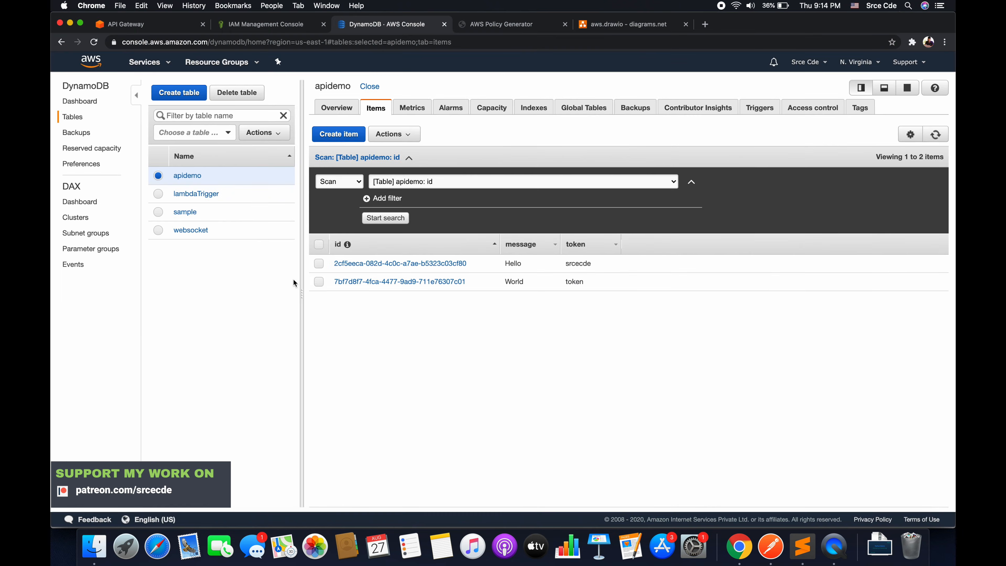
left_click(945, 138)
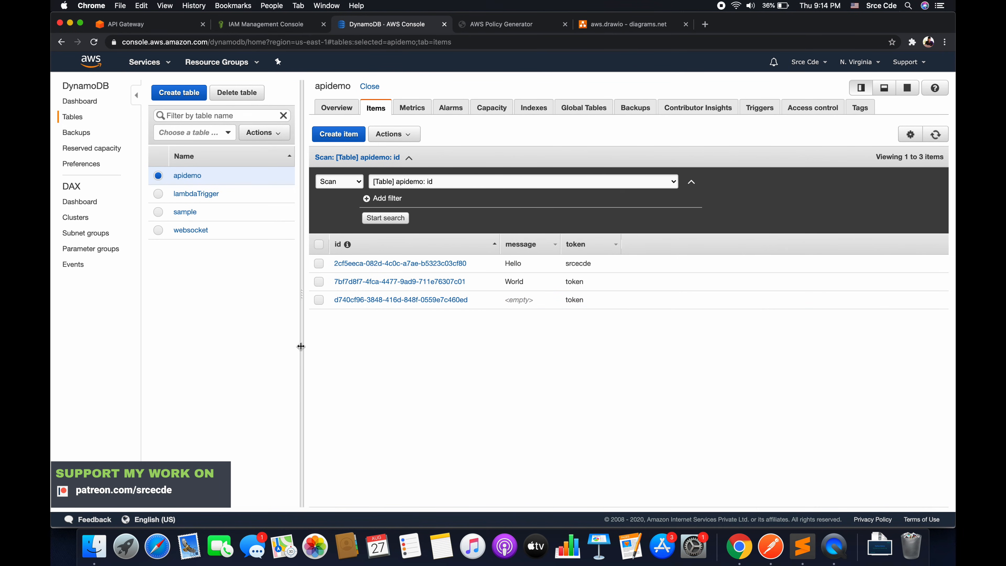
left_click_drag(338, 308, 337, 308)
left_click(335, 309)
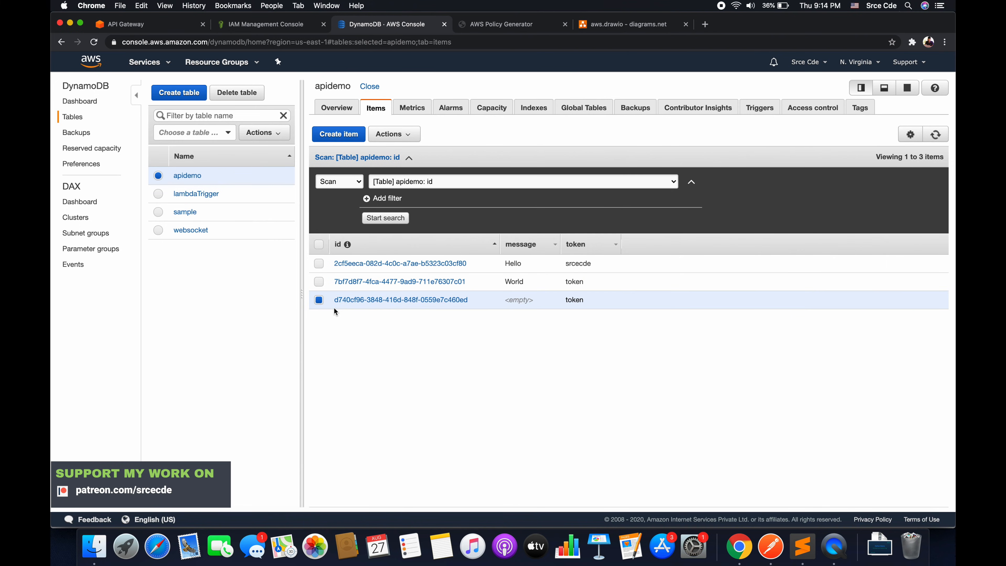
double_click(519, 301)
double_click(575, 301)
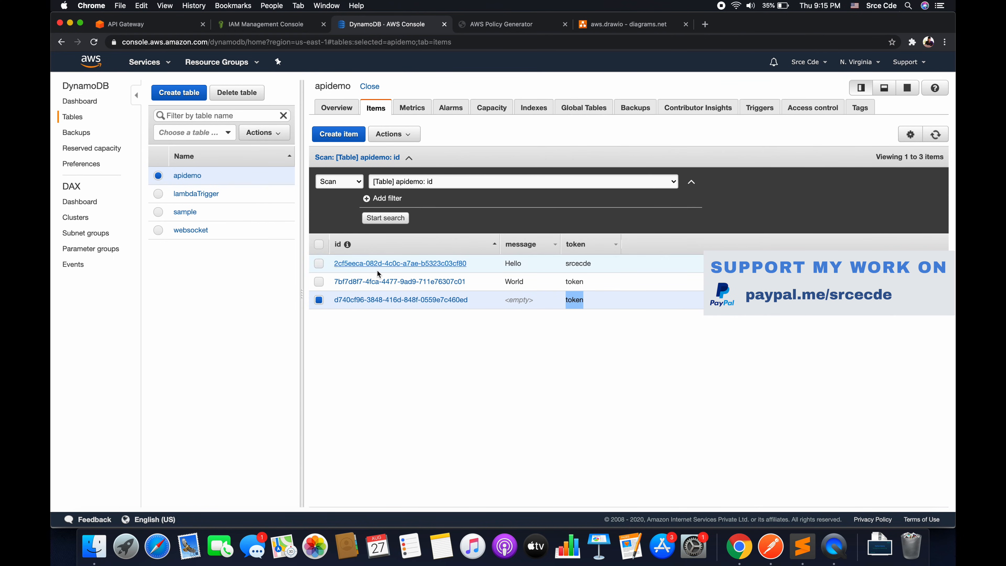
left_click(437, 352)
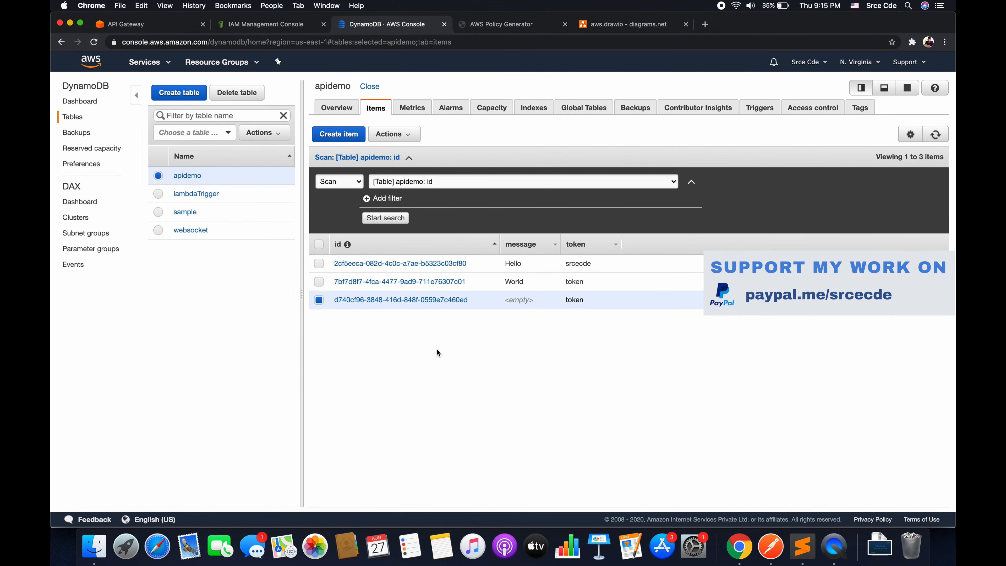